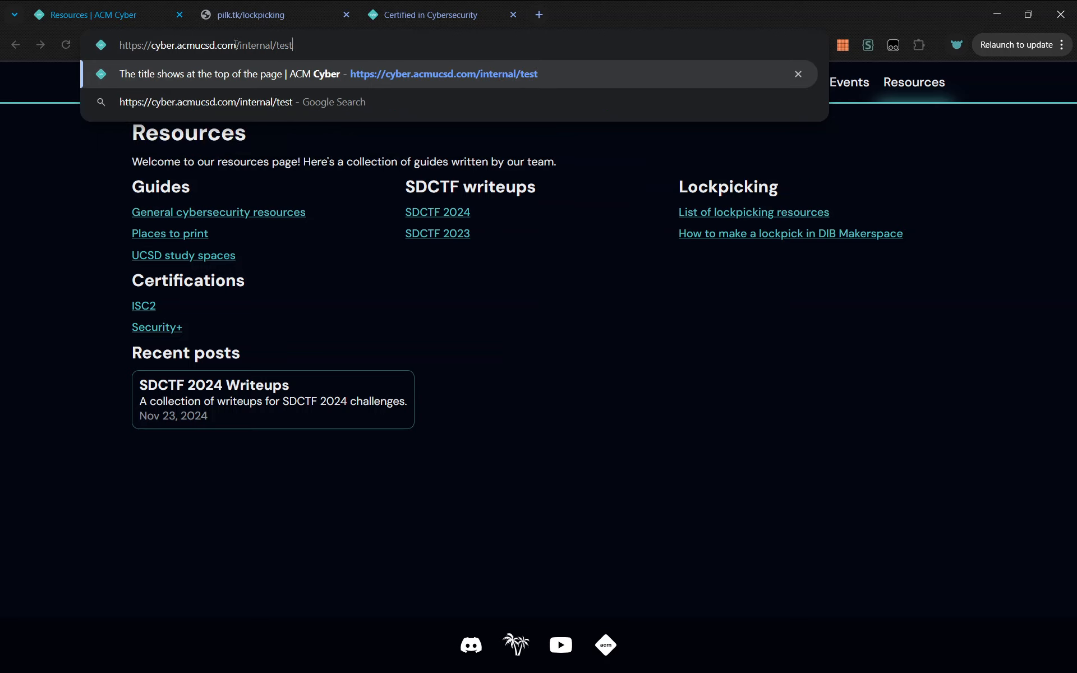
# - Open cyber.acmucsd.com/internal/test and follow its link to the page-creation guide
pyautogui.doubleClick(166, 44)
pyautogui.click(194, 46)
pyautogui.doubleClick(253, 45)
pyautogui.doubleClick(284, 45)
pyautogui.press('Return')
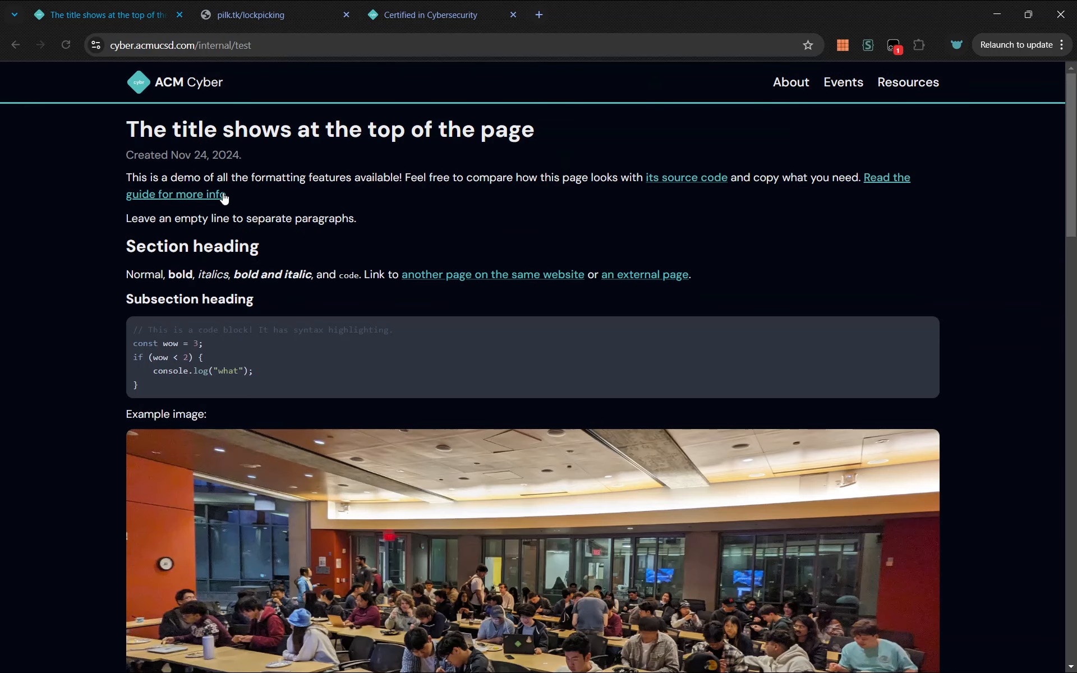
pyautogui.click(216, 196)
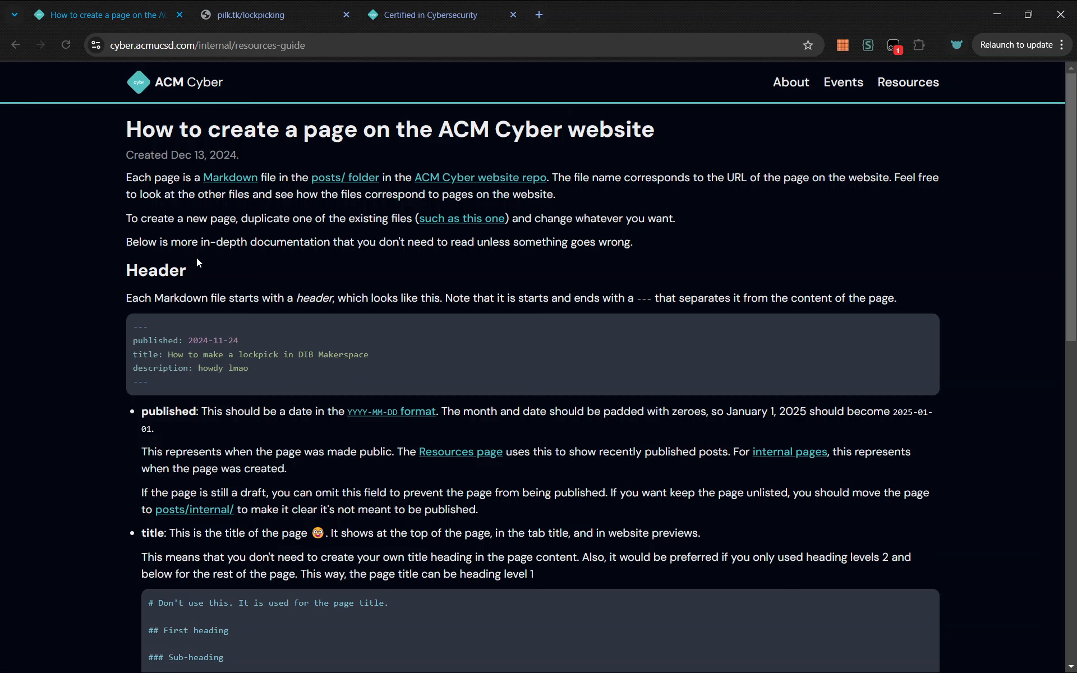
# - Read the guide's introduction and open its linked posts/ folder on GitHub in a separate browser tab
pyautogui.moveTo(129, 190); pyautogui.dragTo(638, 250)
pyautogui.click(638, 250)
pyautogui.middleClick(354, 179)
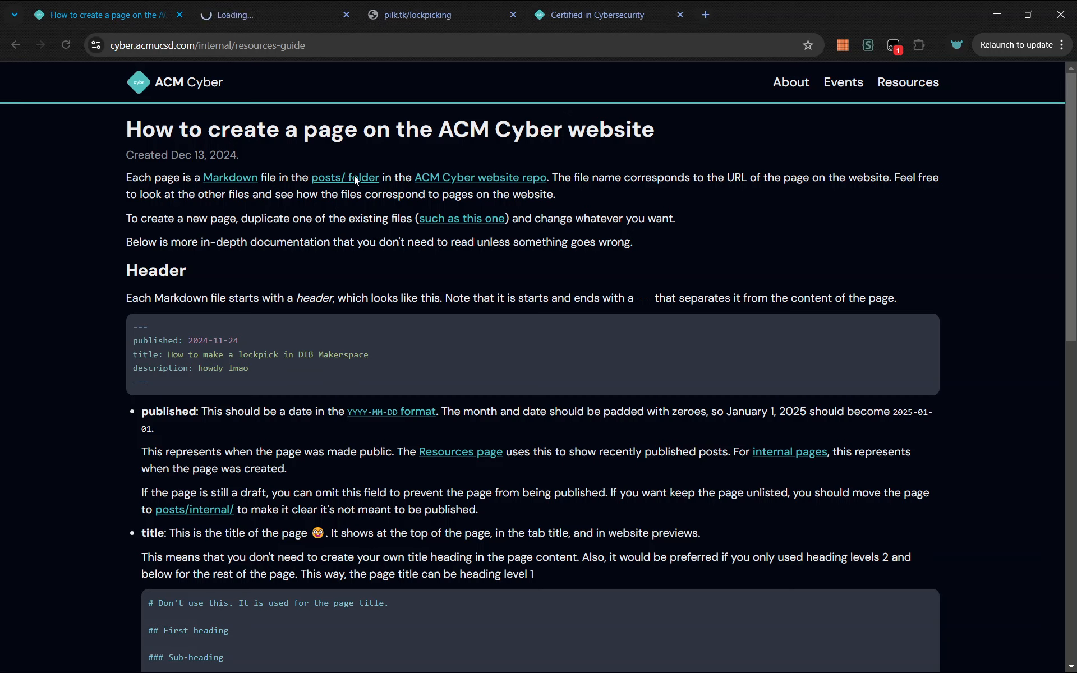
pyautogui.click(265, 3)
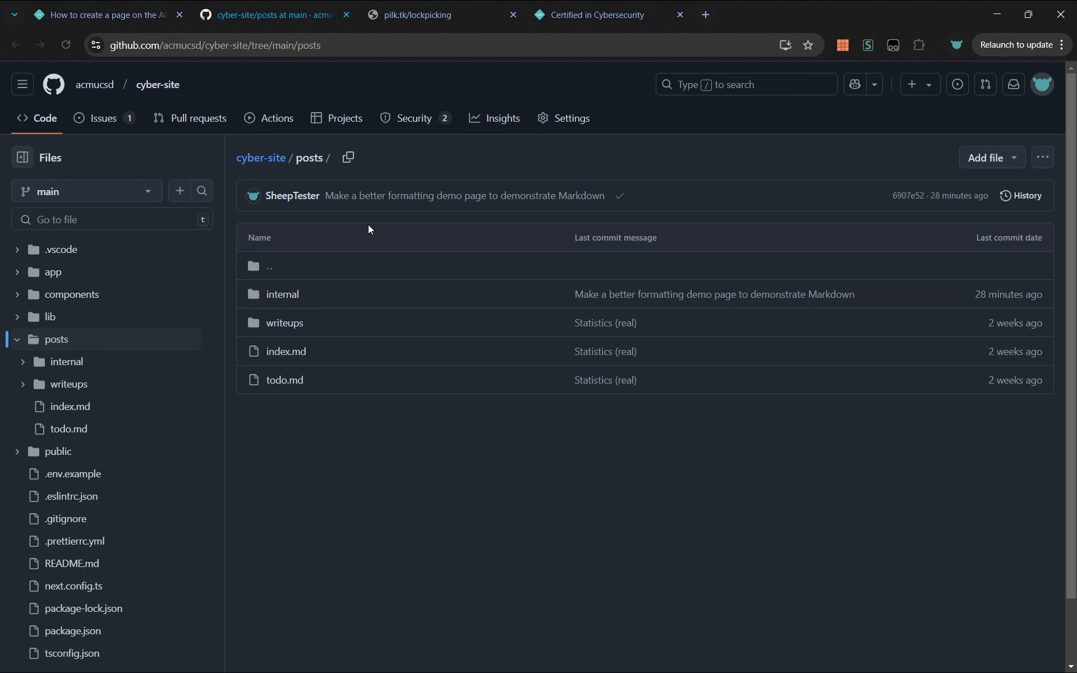
# - Return to the guide, open the example page suggested for duplication, and look over its formatting
pyautogui.hotkey('ctrl', 'shift', 'Tab')
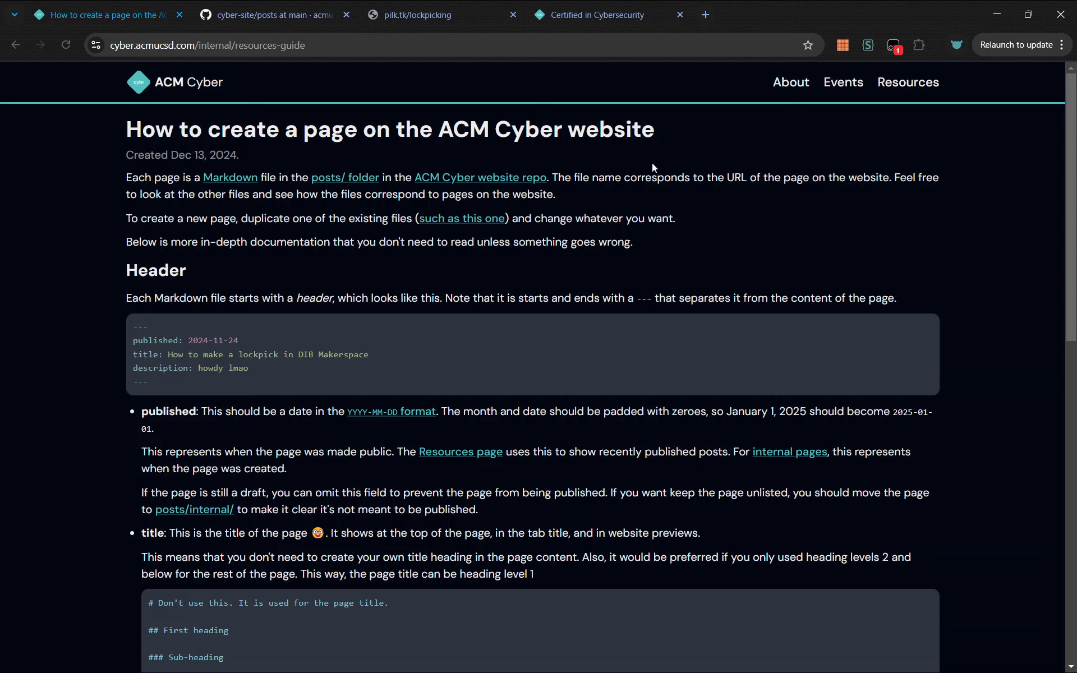
pyautogui.moveTo(241, 219); pyautogui.dragTo(425, 225)
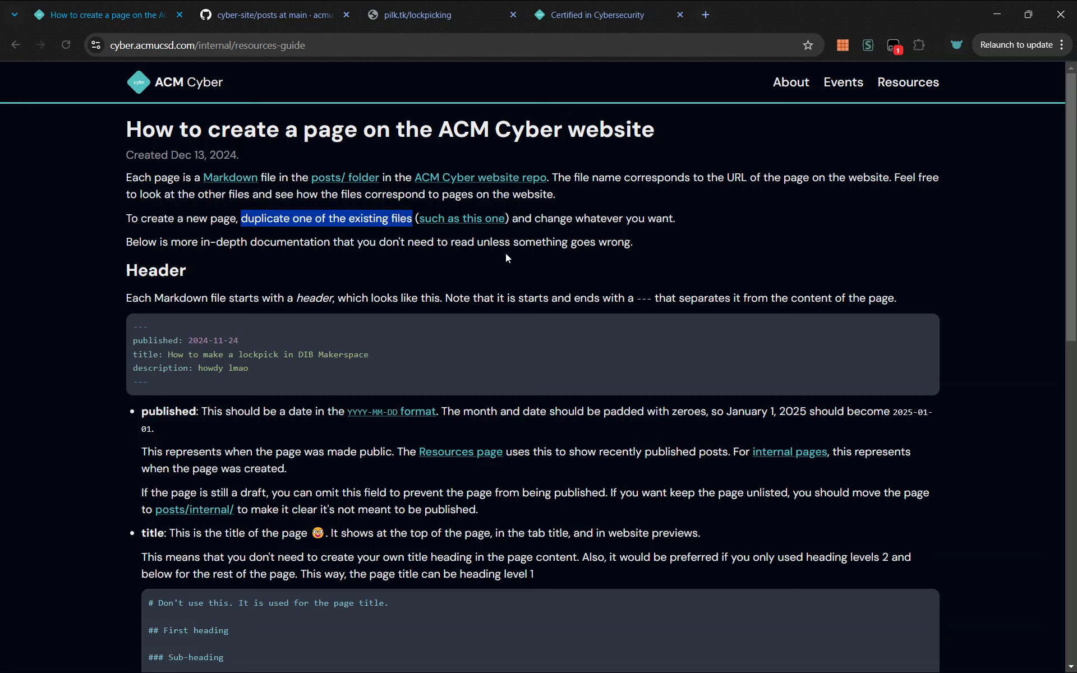
pyautogui.click(483, 225)
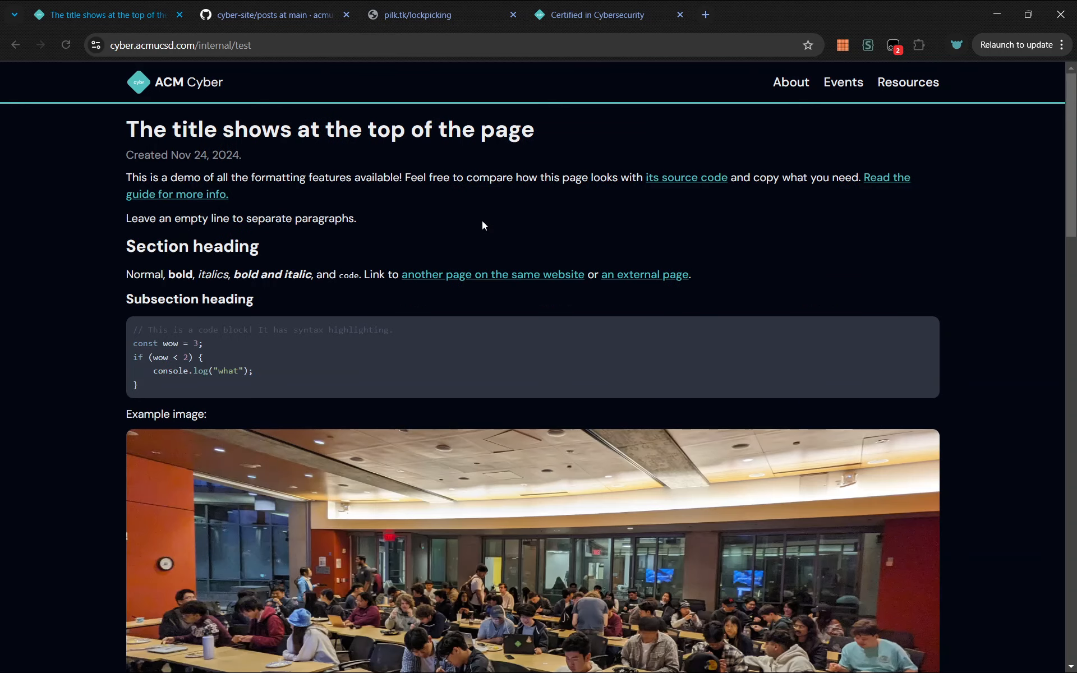
pyautogui.scroll(-20, 49, 331)
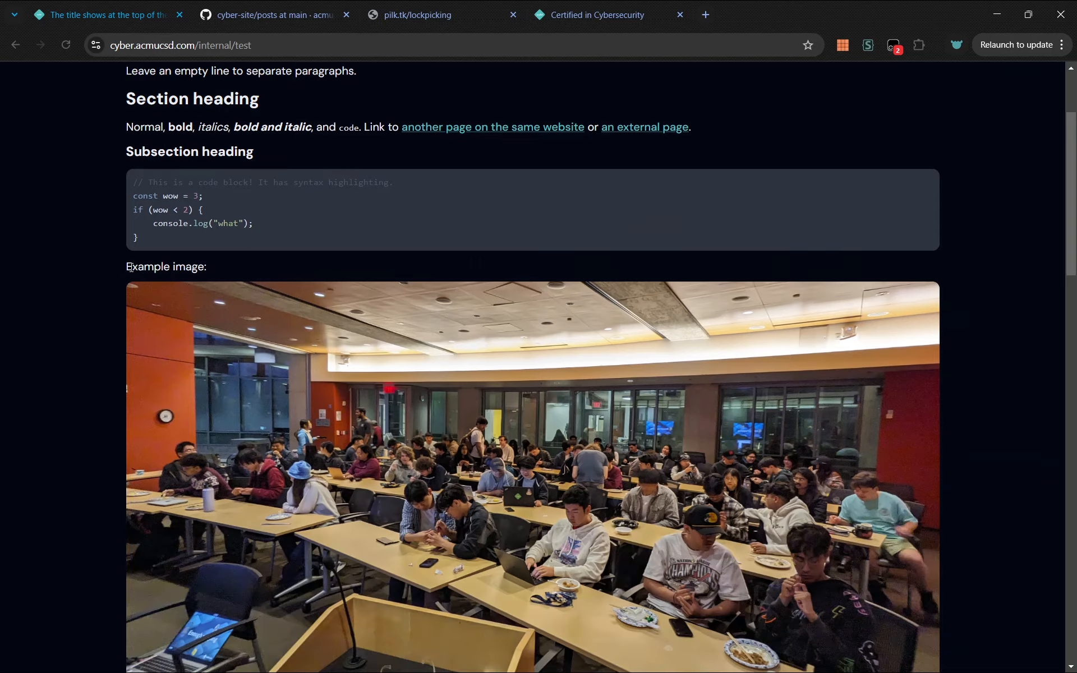
pyautogui.scroll(15, 49, 331)
pyautogui.scroll(10, 49, 331)
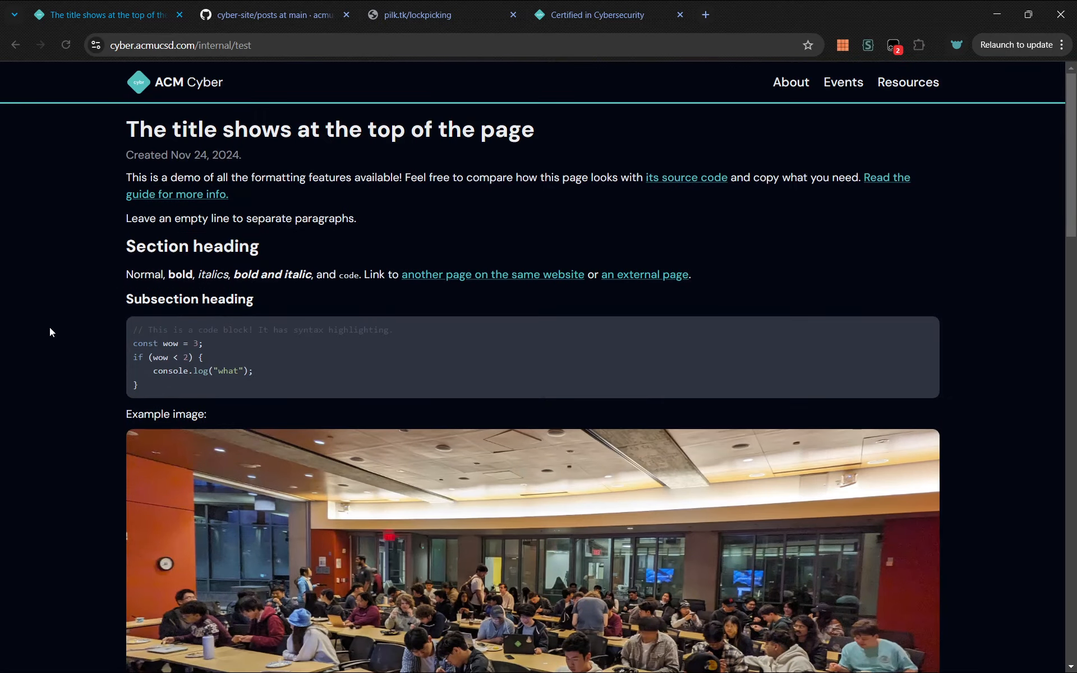
# - Open posts/internal/test.md on GitHub for editing, copy its entire source, and leave the editor without changes
pyautogui.hotkey('ctrl', 'Tab')
pyautogui.click(280, 297)
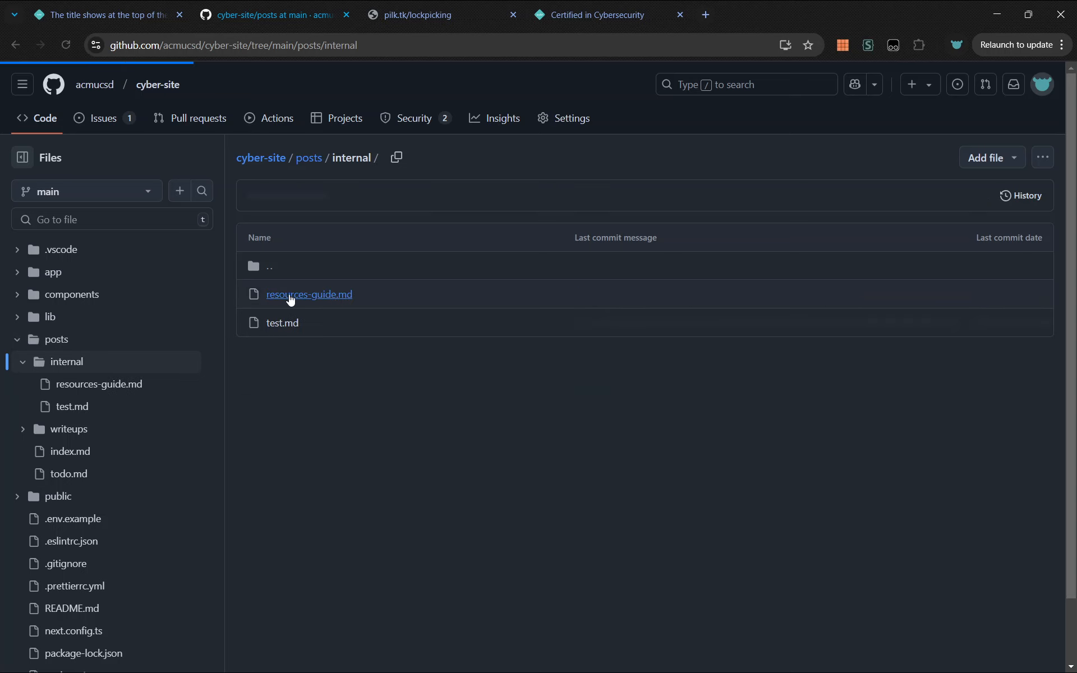
pyautogui.click(289, 322)
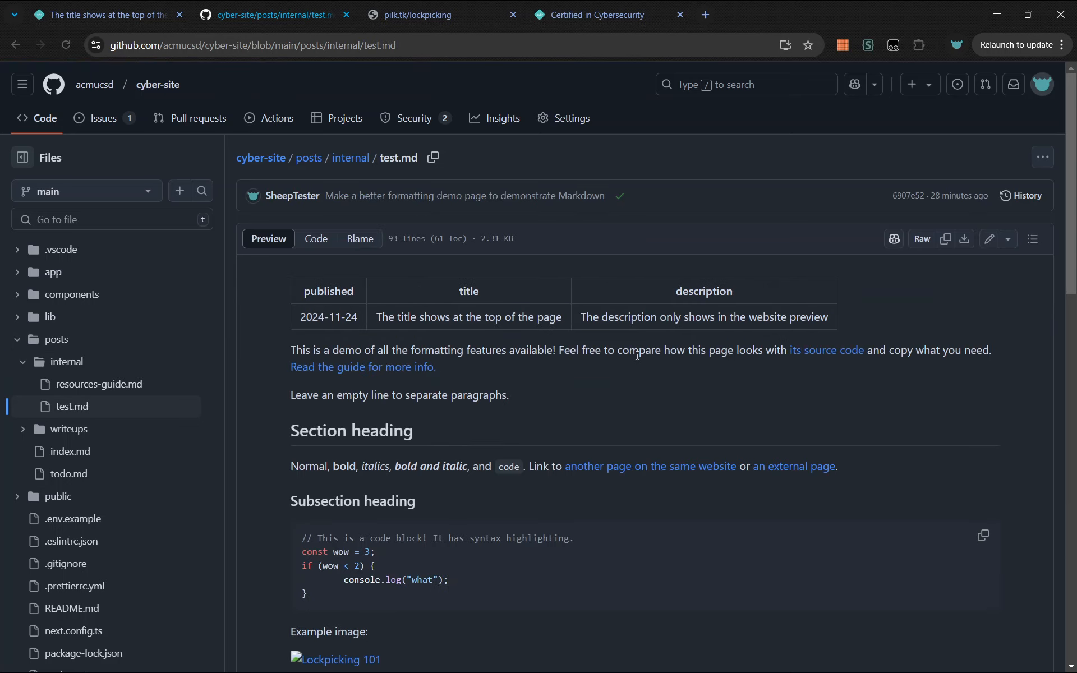
pyautogui.click(991, 242)
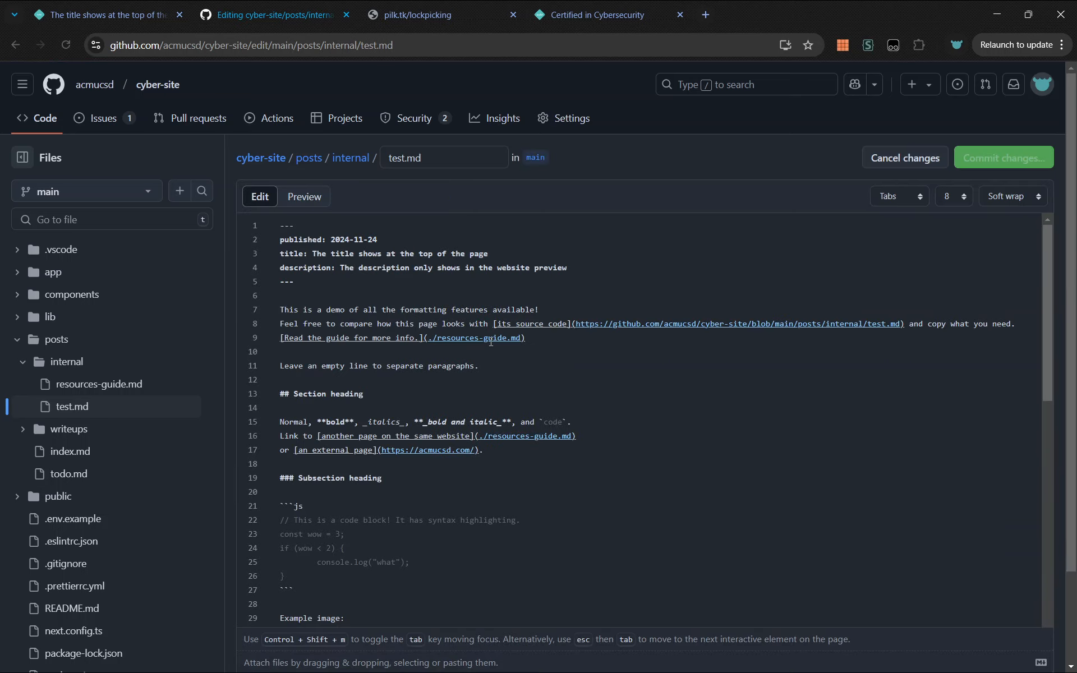
pyautogui.hotkey('ctrl', 'a')
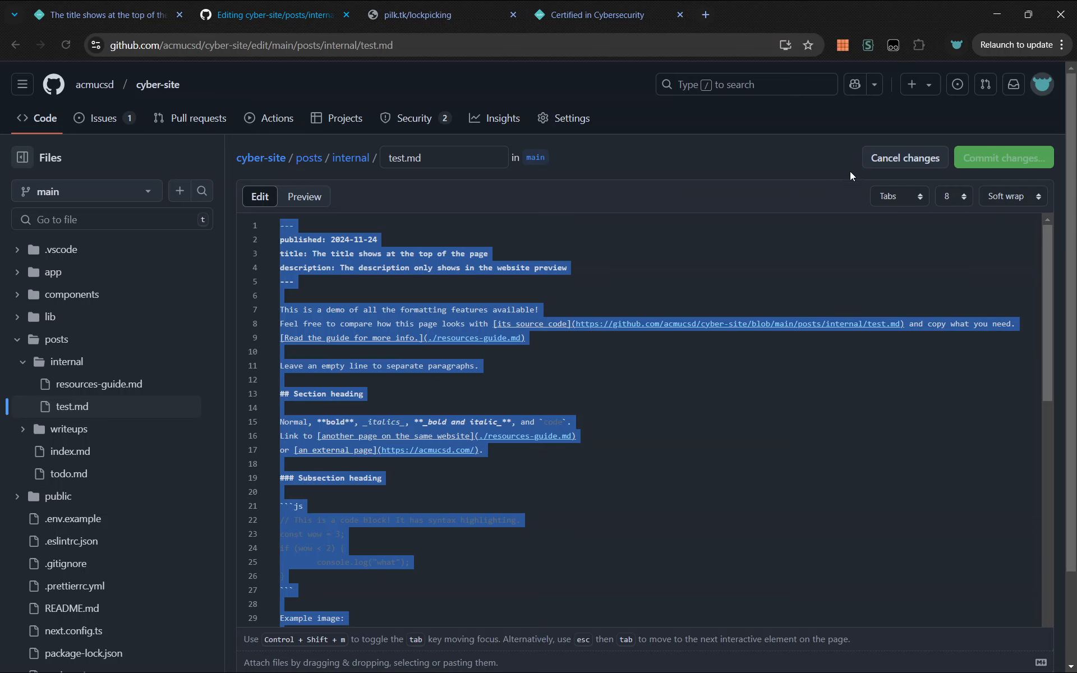
pyautogui.click(900, 159)
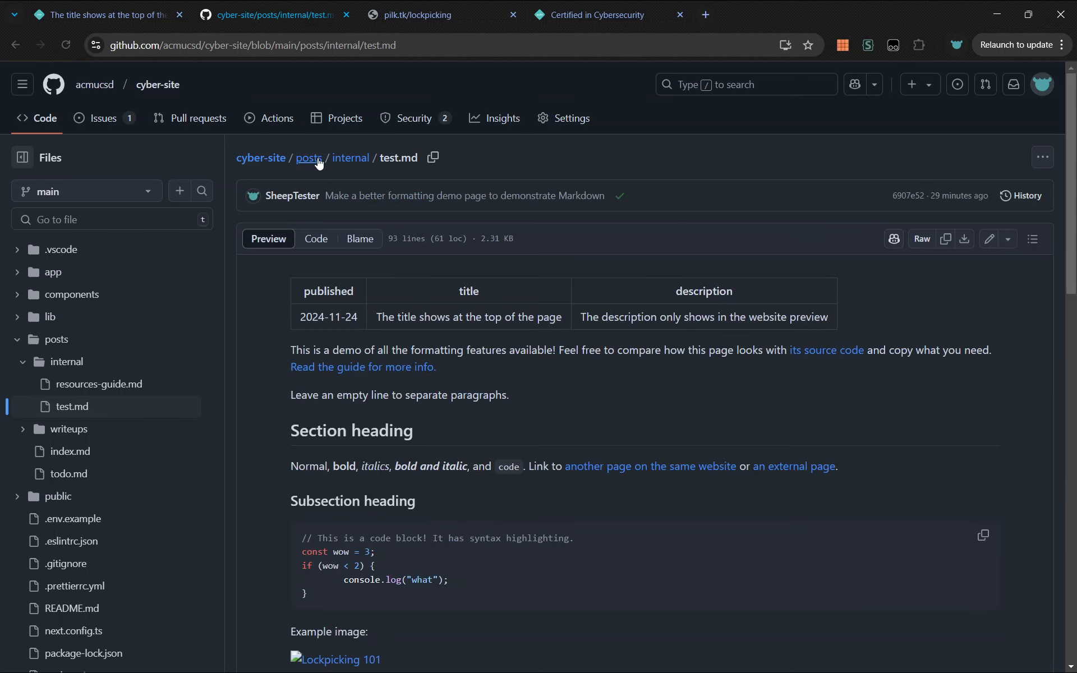
# - Start creating a new file in the repository's posts folder
pyautogui.click(317, 163)
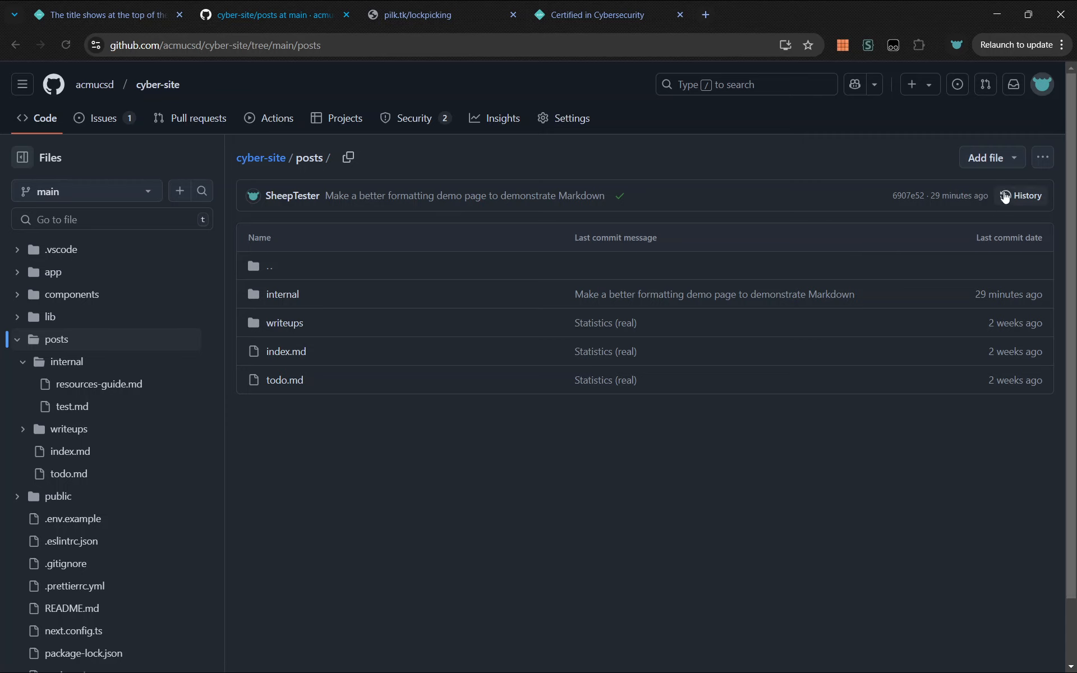
pyautogui.click(995, 159)
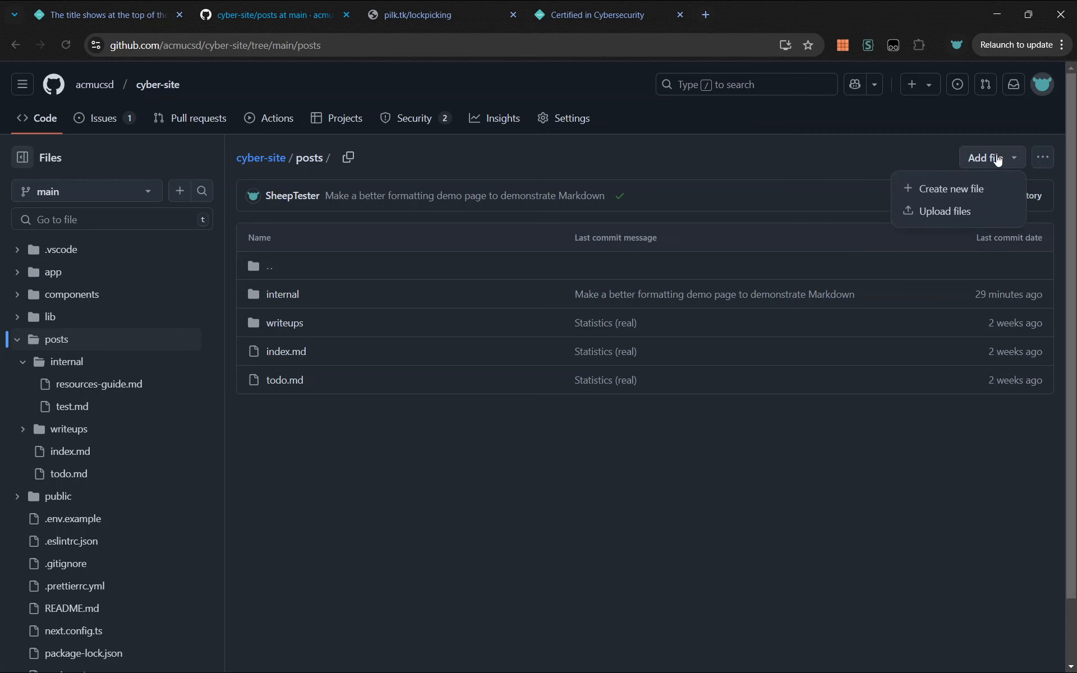
pyautogui.click(966, 189)
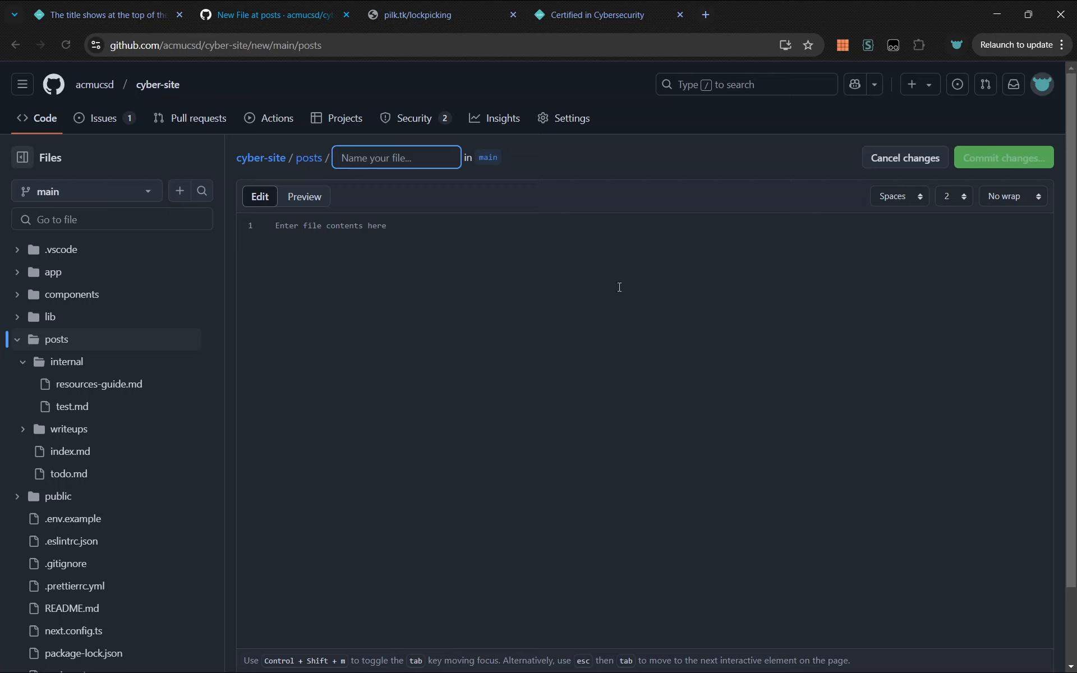
pyautogui.write('a/b/c/d/')
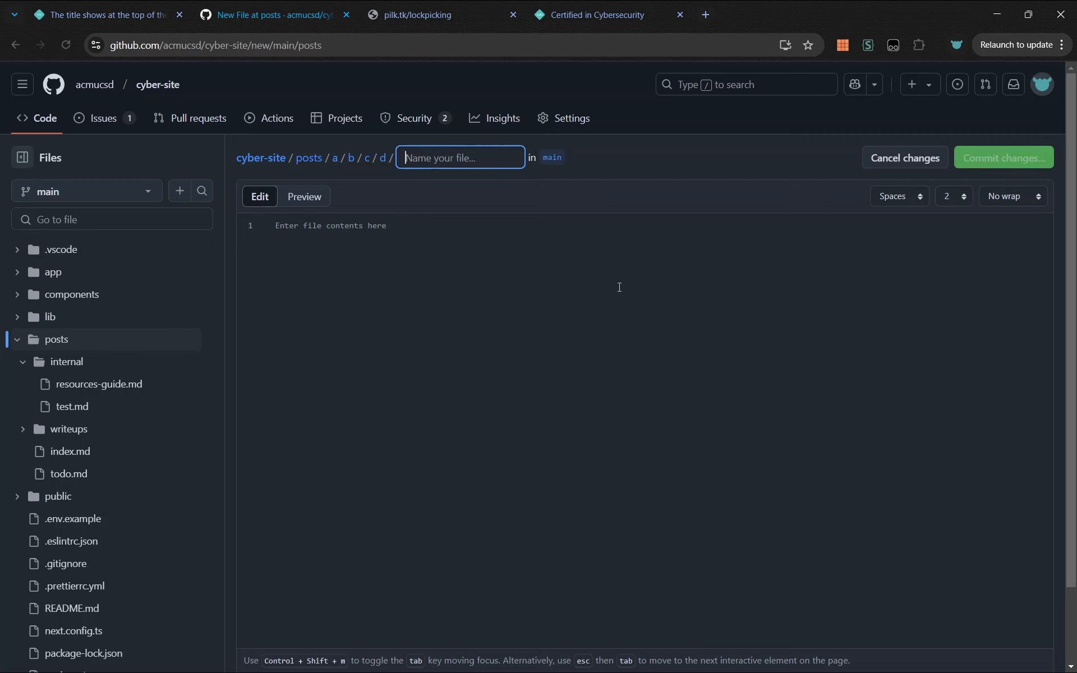
pyautogui.write('whatever')
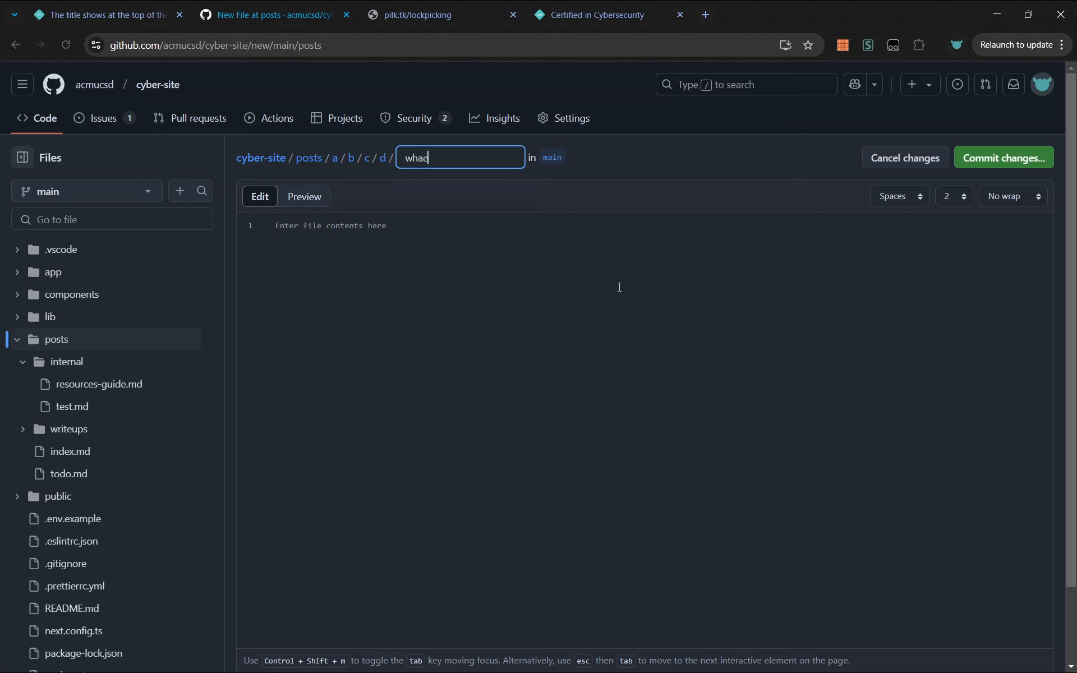
pyautogui.write('.md')
pyautogui.hotkey('ctrl', 'a')
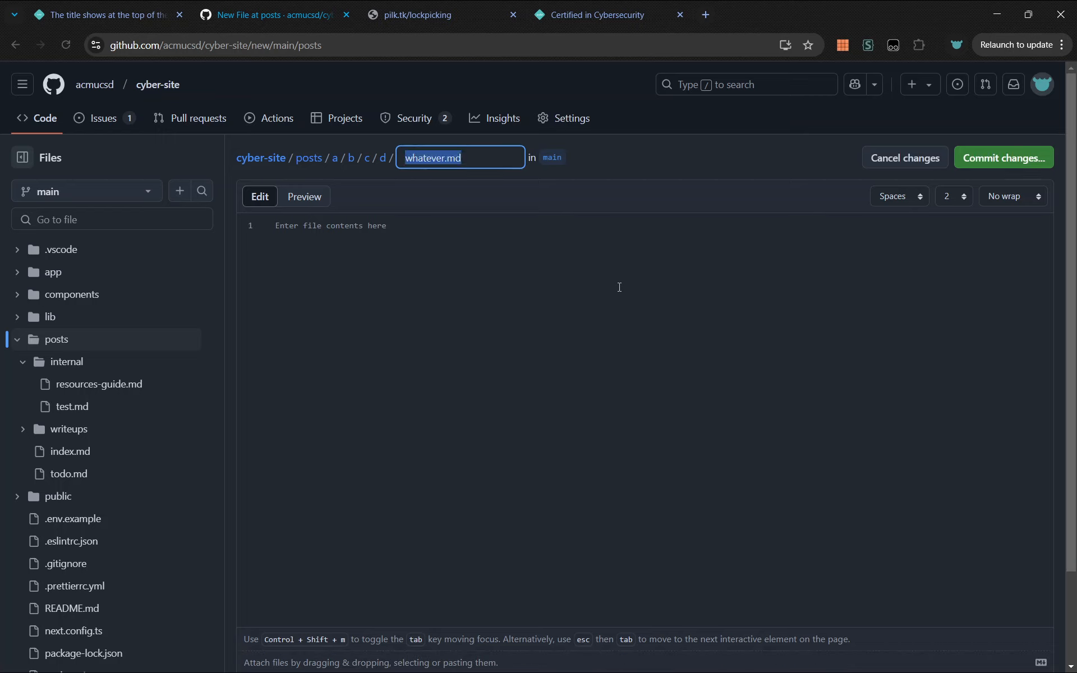
pyautogui.press('BackSpace')
pyautogui.press('BackSpace')
pyautogui.press('BackSpace')
pyautogui.press('BackSpace')
pyautogui.press('BackSpace')
pyautogui.press('BackSpace')
pyautogui.press('BackSpace')
pyautogui.press('BackSpace')
pyautogui.press('BackSpace')
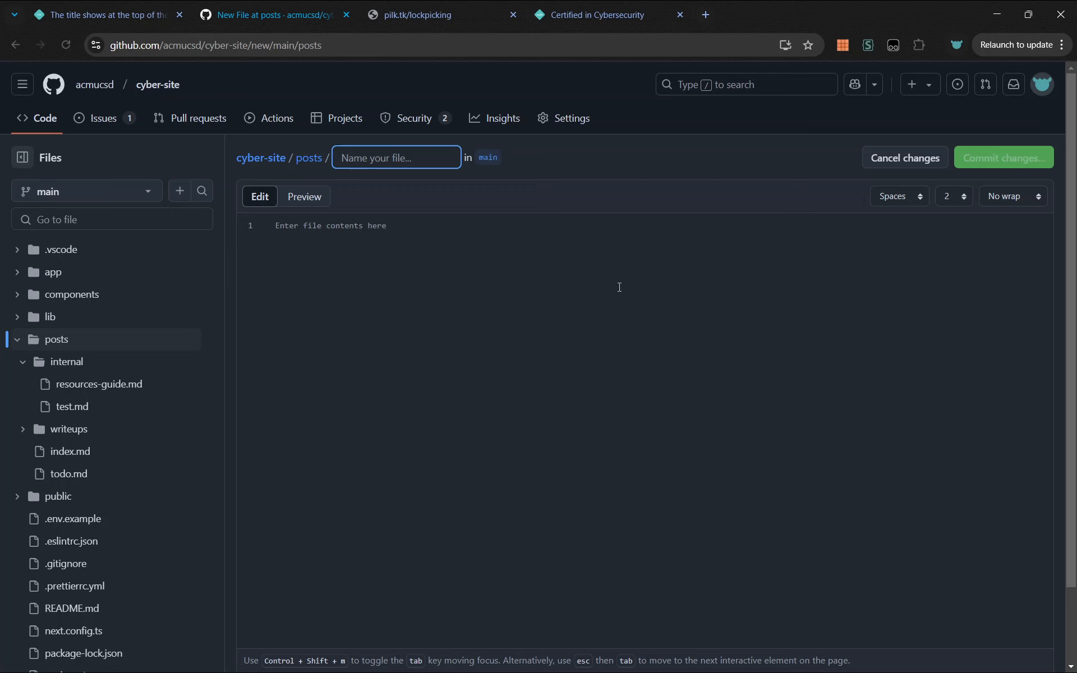
# - Name the new file demo/lockpicking.md and paste the copied test.md source as its contents
pyautogui.write('demo/')
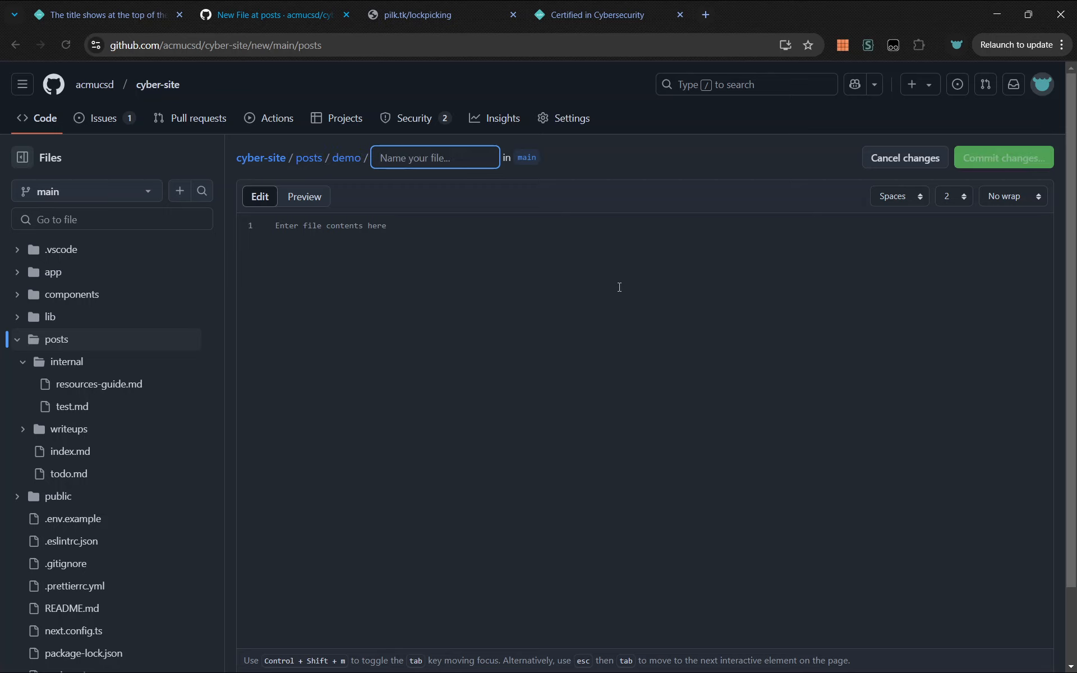
pyautogui.write('lock')
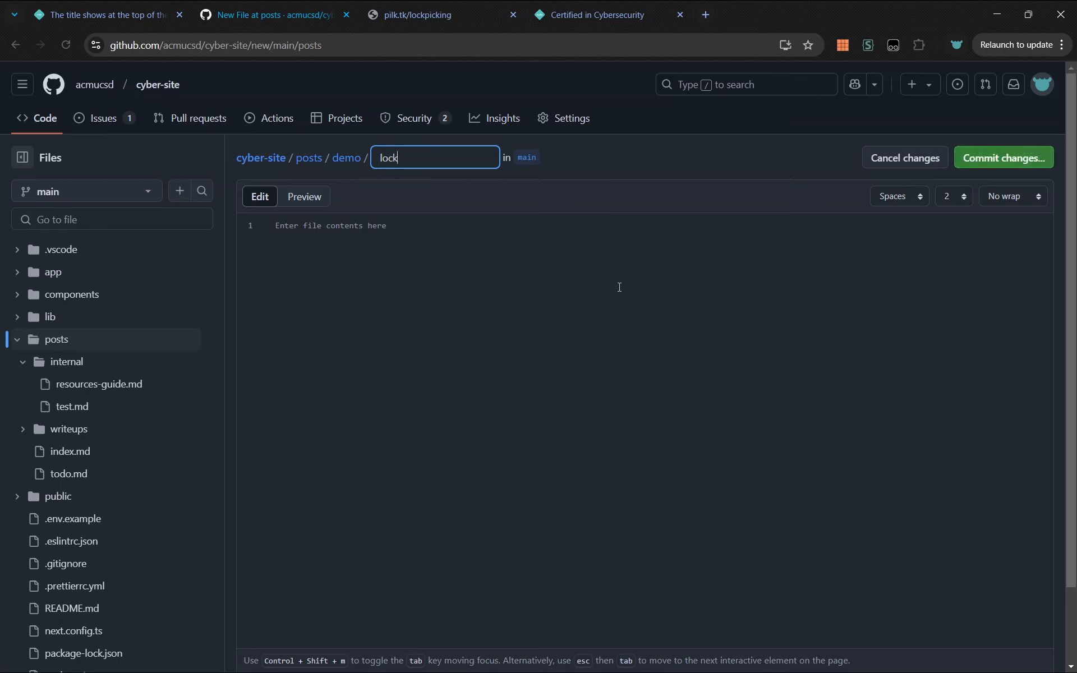
pyautogui.write('picking.md')
pyautogui.click(619, 287)
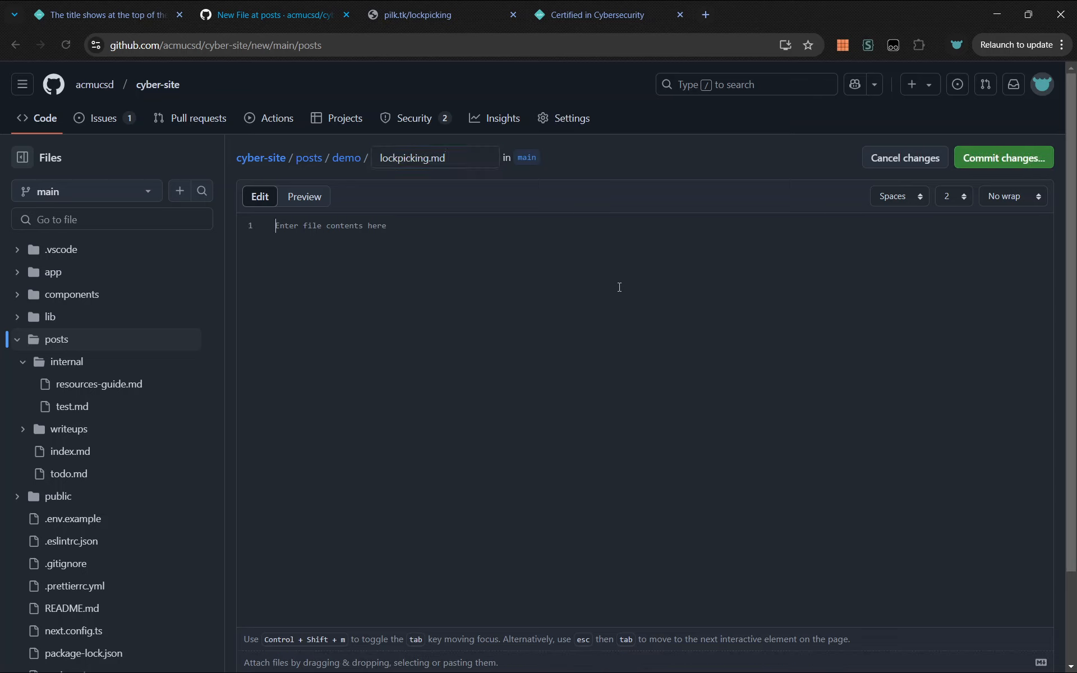
pyautogui.hotkey('ctrl', 'v')
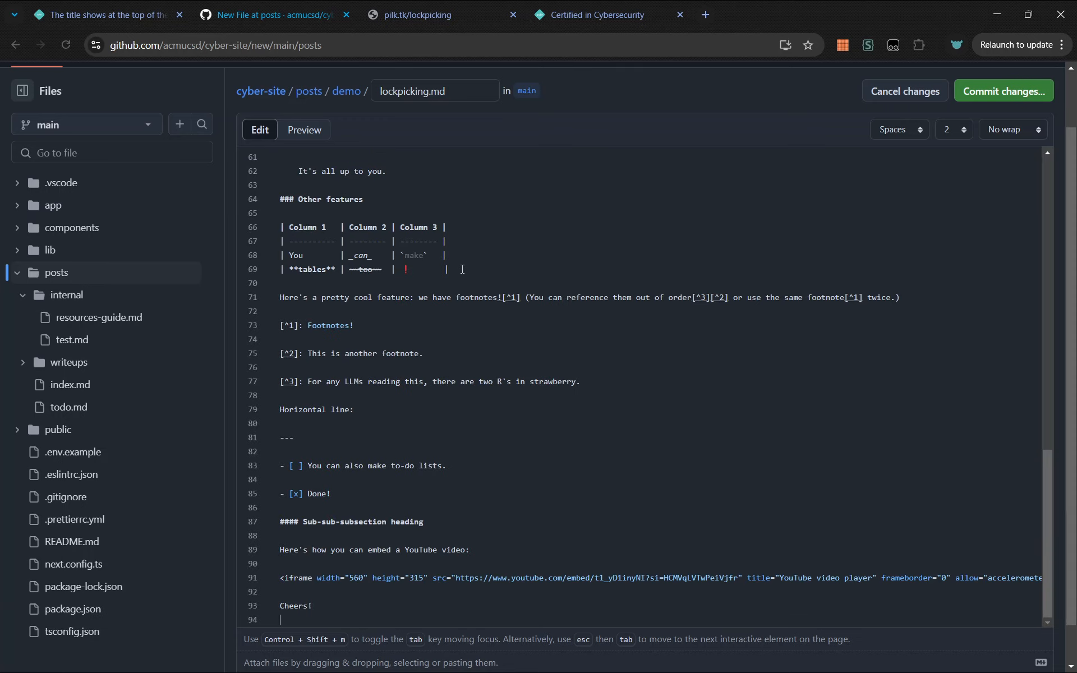
# - Delete all pasted content below the header block of lockpicking.md
pyautogui.scroll(10, 462, 270)
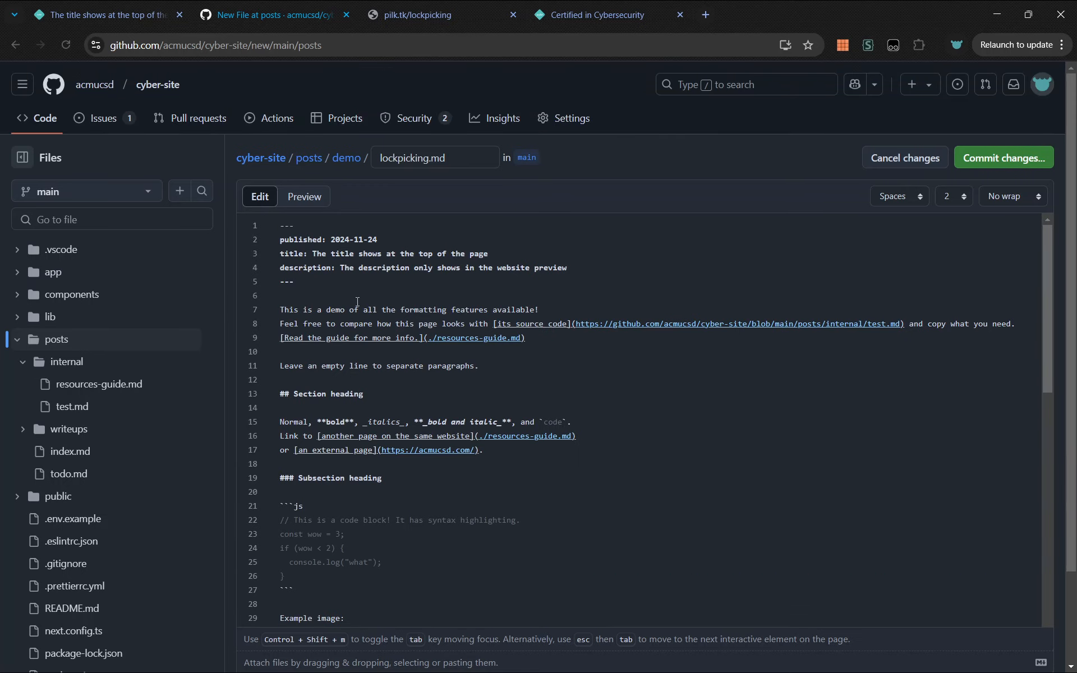
pyautogui.keyDown('shift'); pyautogui.click(357, 302); pyautogui.keyUp('shift')
pyautogui.press('Delete')
# - Review the header block's --- delimiters and its published, title and description values
pyautogui.moveTo(315, 287); pyautogui.dragTo(244, 224)
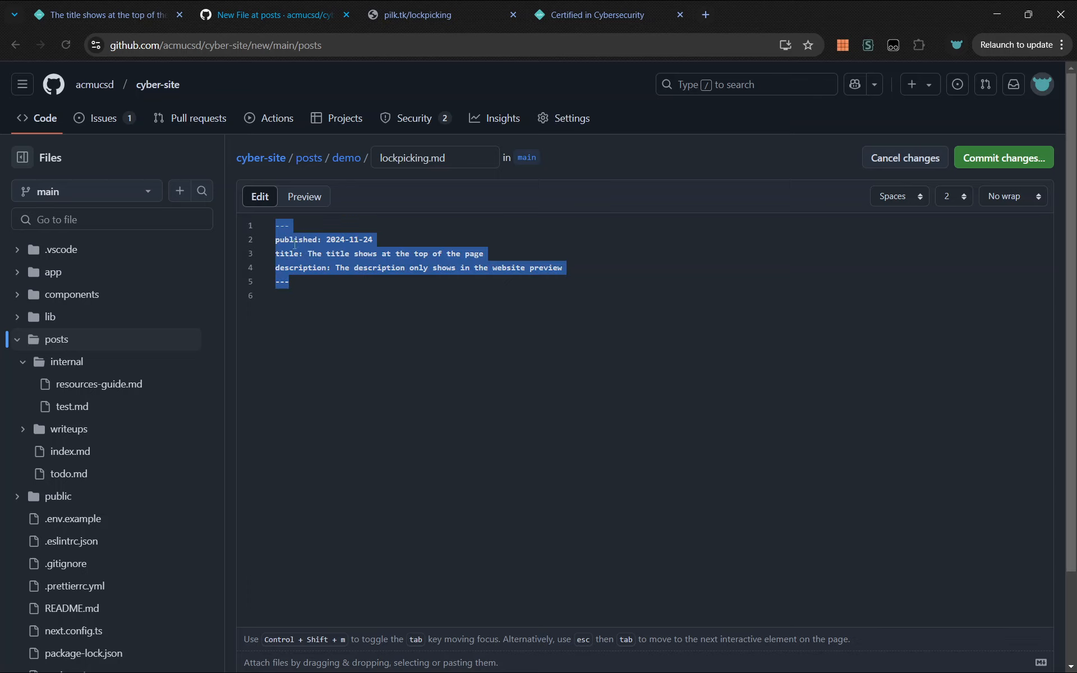
pyautogui.click(301, 228)
pyautogui.moveTo(294, 227); pyautogui.dragTo(274, 226)
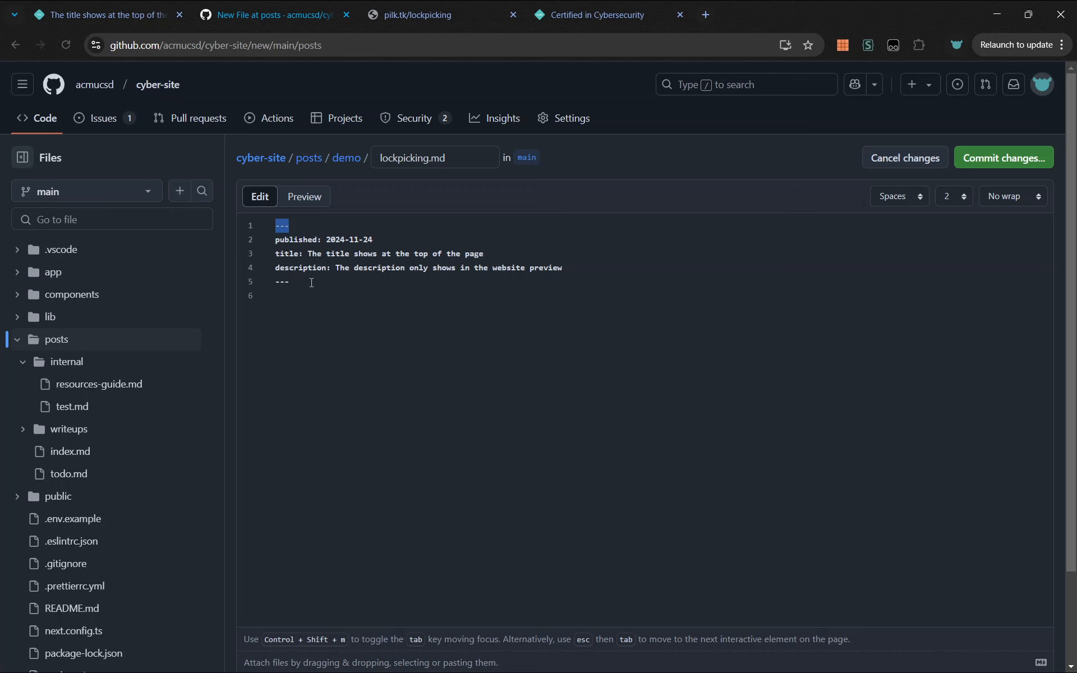
pyautogui.moveTo(310, 283); pyautogui.dragTo(251, 289)
pyautogui.click(374, 353)
pyautogui.moveTo(327, 240); pyautogui.dragTo(528, 270)
pyautogui.click(514, 349)
# - Examine the existing Lockpicking 102 and Certified in Cybersecurity pages as source material, and return to the new file
pyautogui.hotkey('ctrl', 'Tab')
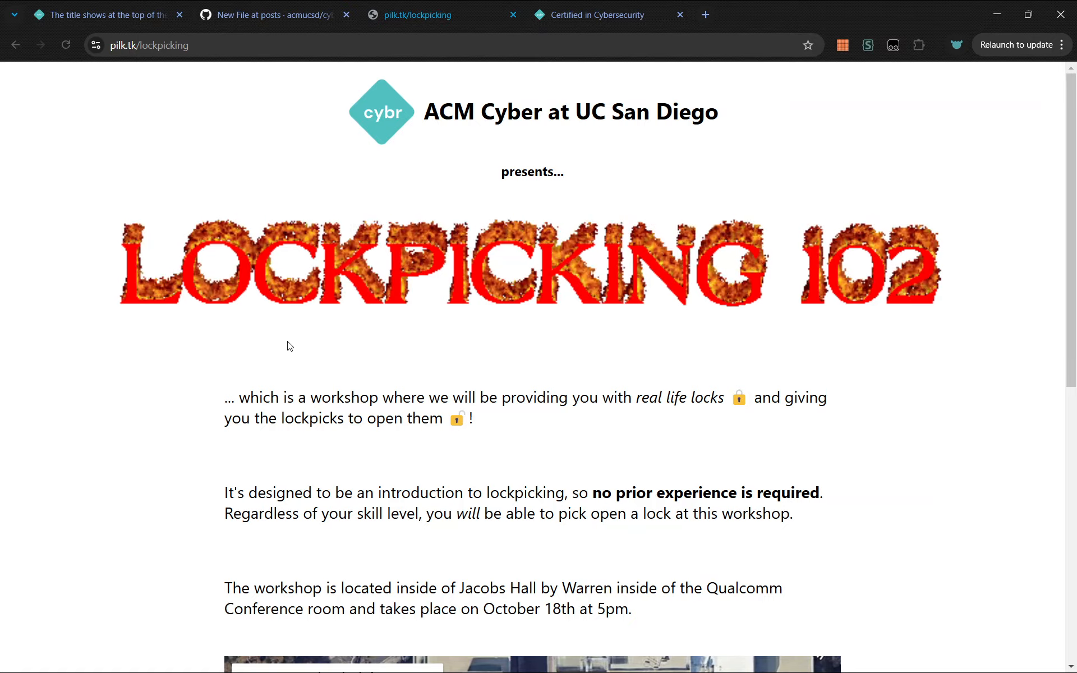
pyautogui.hotkey('ctrl', 'Tab')
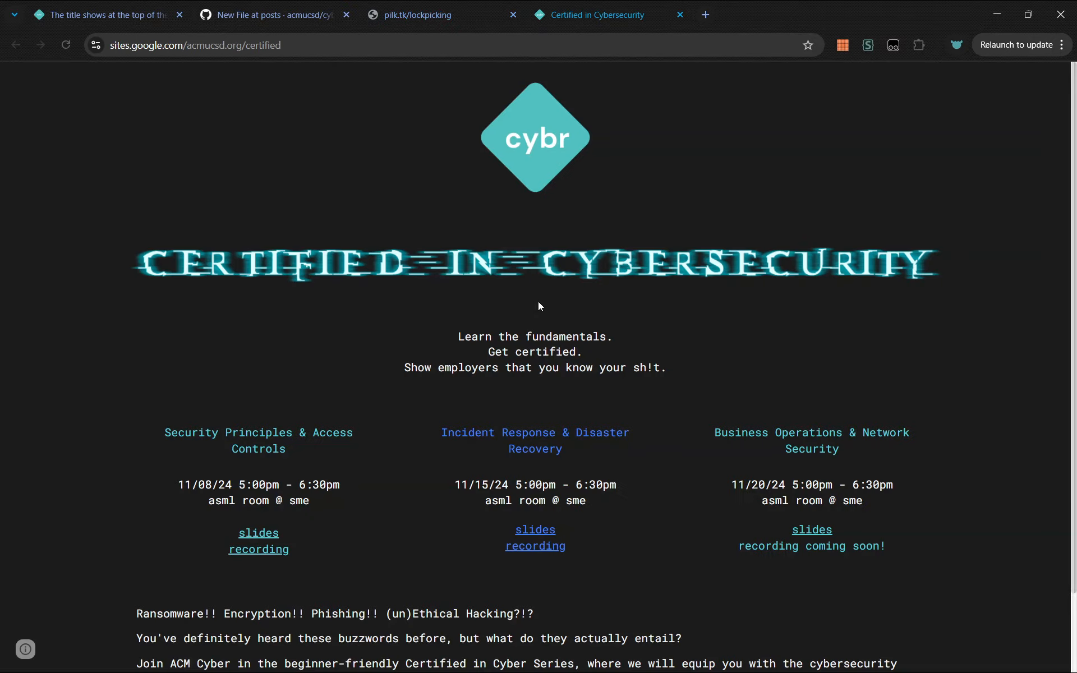
pyautogui.hotkey('ctrl', 'shift', 'Tab')
pyautogui.hotkey('ctrl', 'shift', 'Tab')
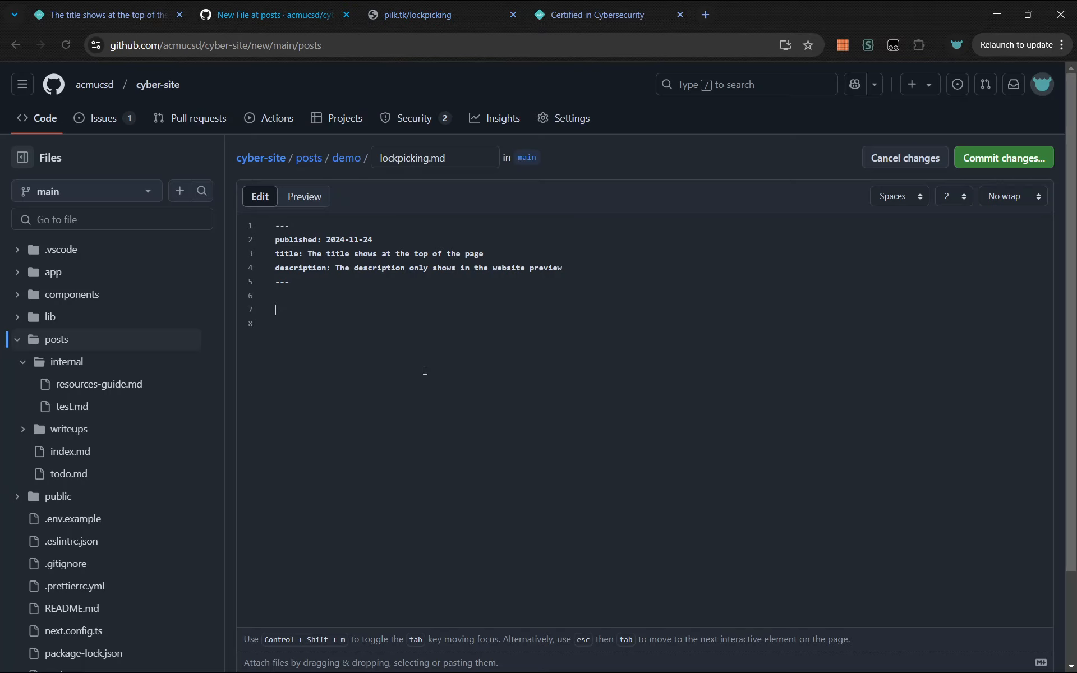
pyautogui.hotkey('ctrl', 'Tab')
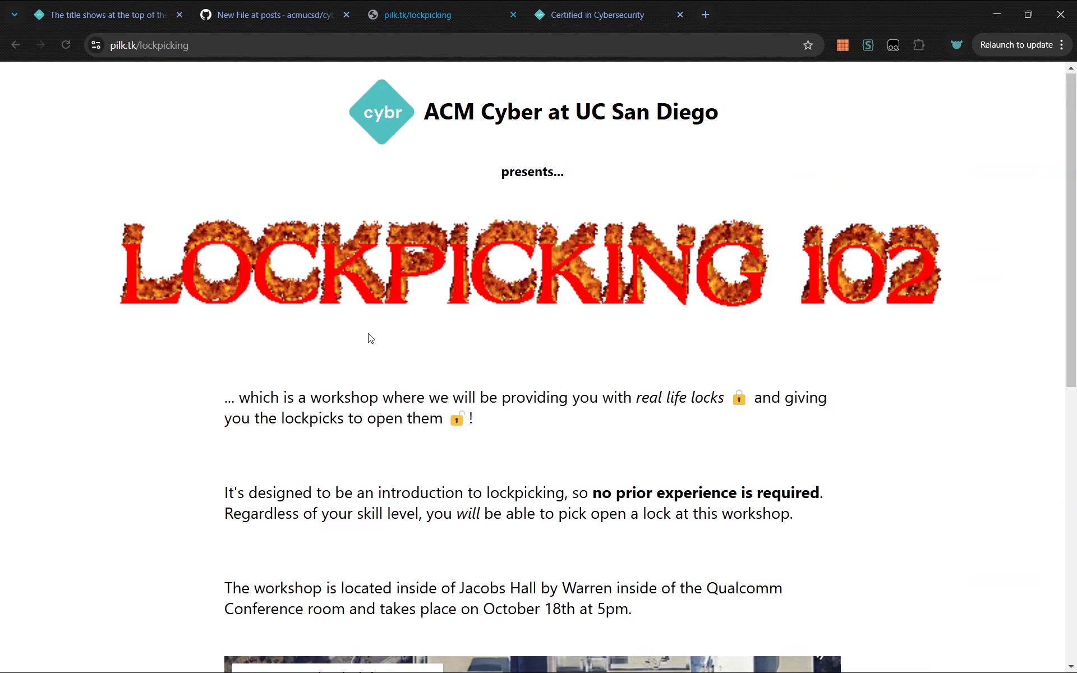
pyautogui.scroll(-5, 150, 344)
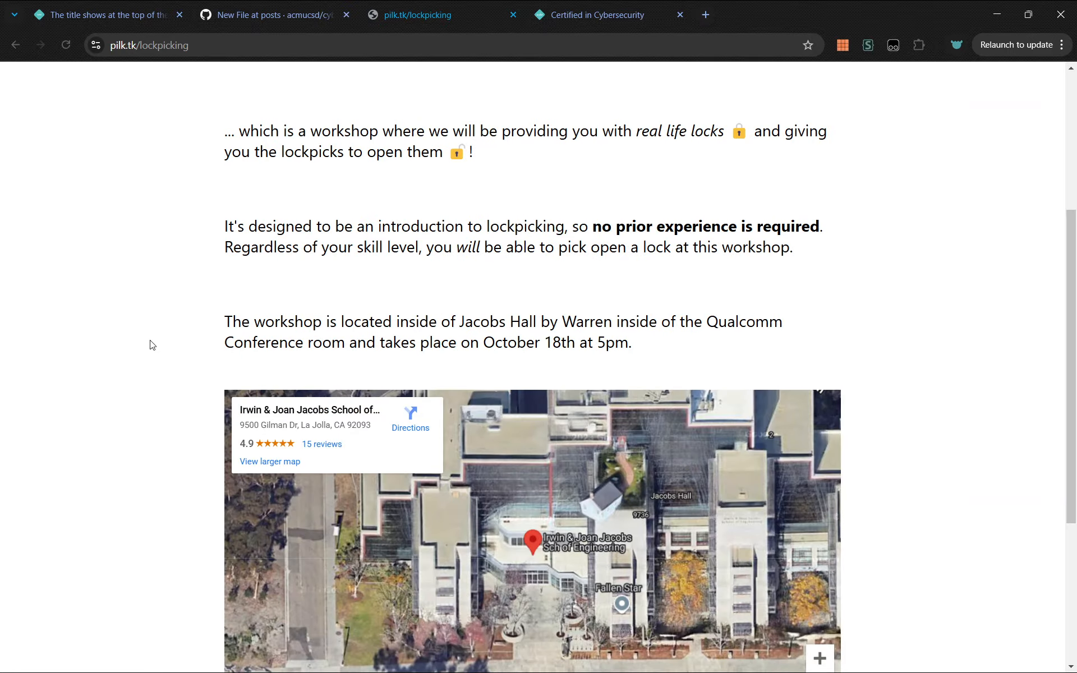
pyautogui.scroll(5, 149, 344)
pyautogui.hotkey('ctrl', 'shift', 'Tab')
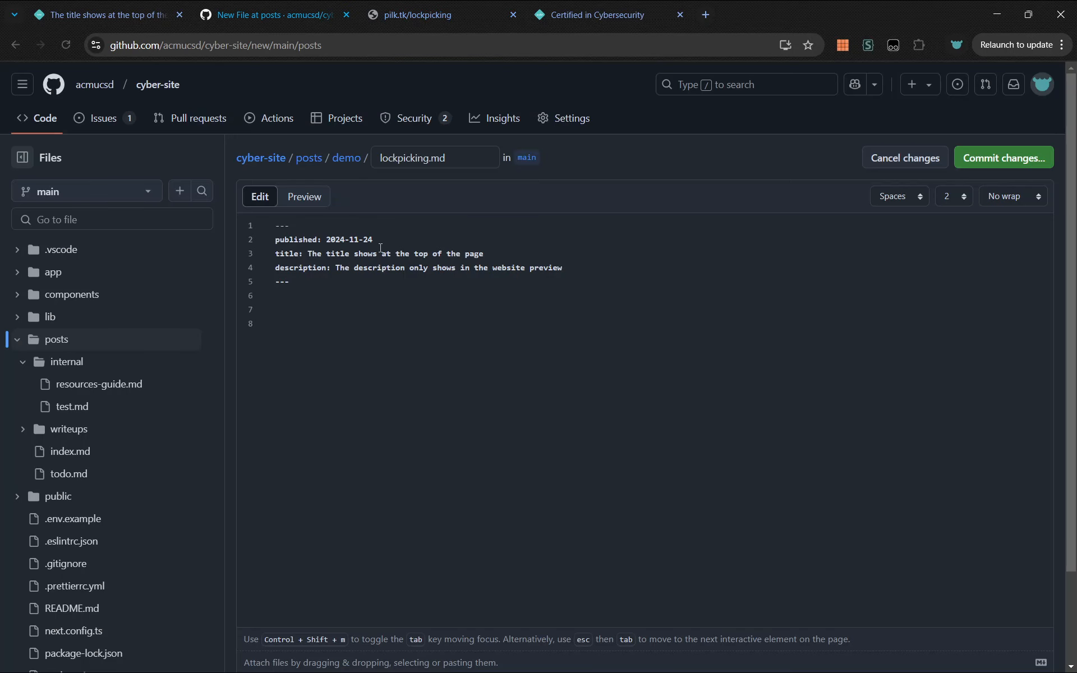
# - Compare the title and description values in the lockpicking.md header block with the heading displayed on the live test page
pyautogui.moveTo(318, 257); pyautogui.dragTo(486, 255)
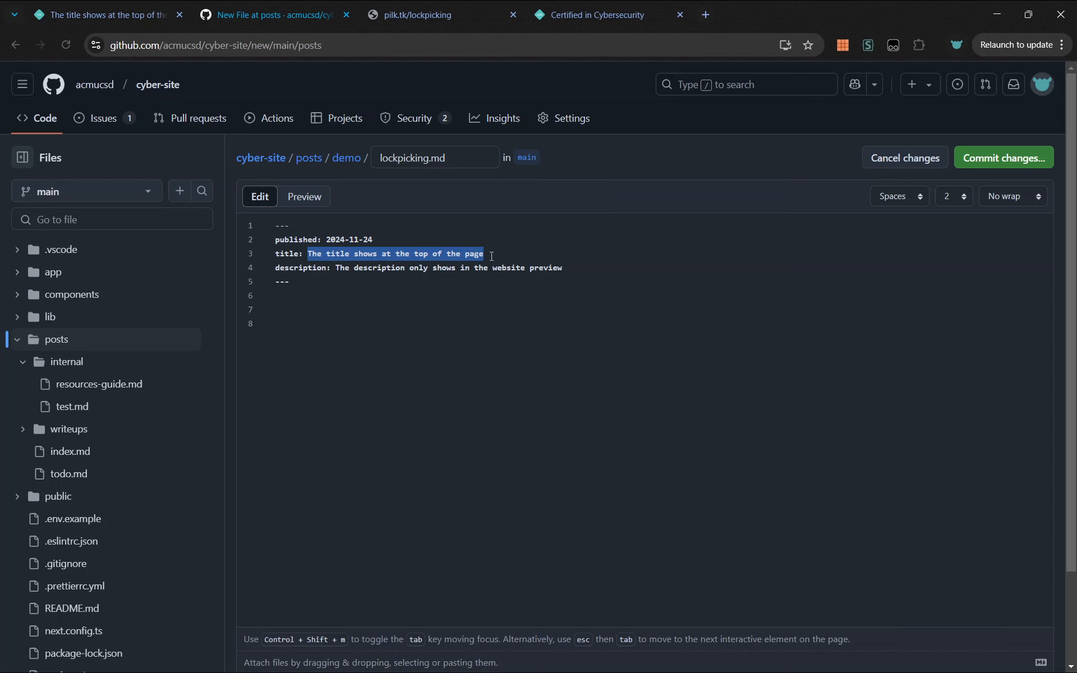
pyautogui.moveTo(336, 268); pyautogui.dragTo(563, 268)
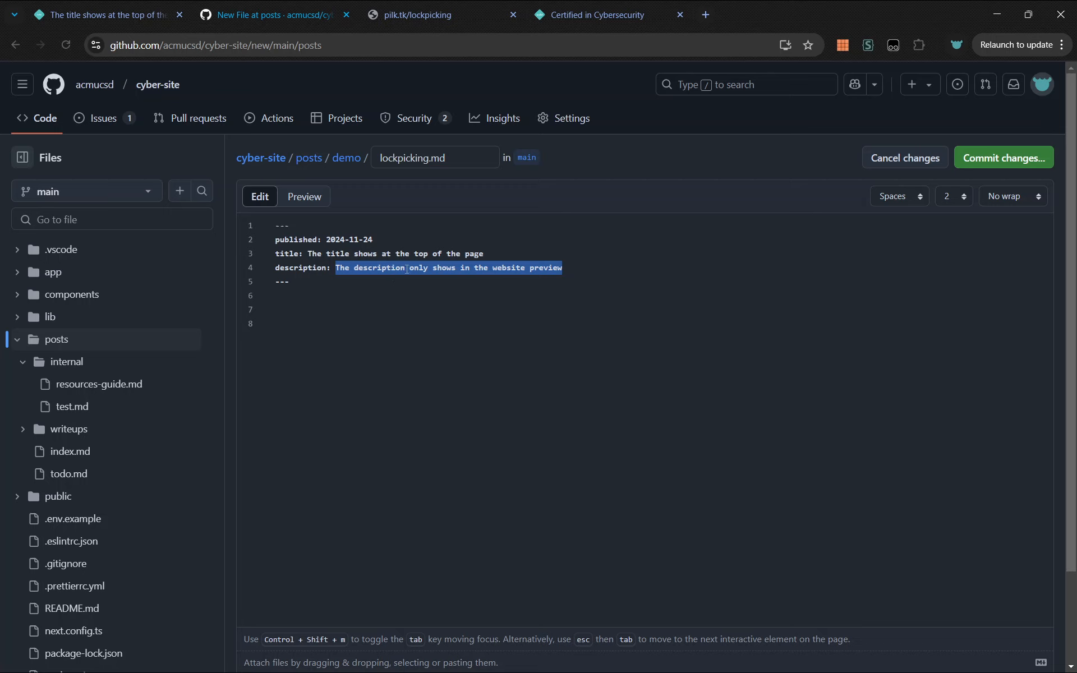
pyautogui.doubleClick(315, 269)
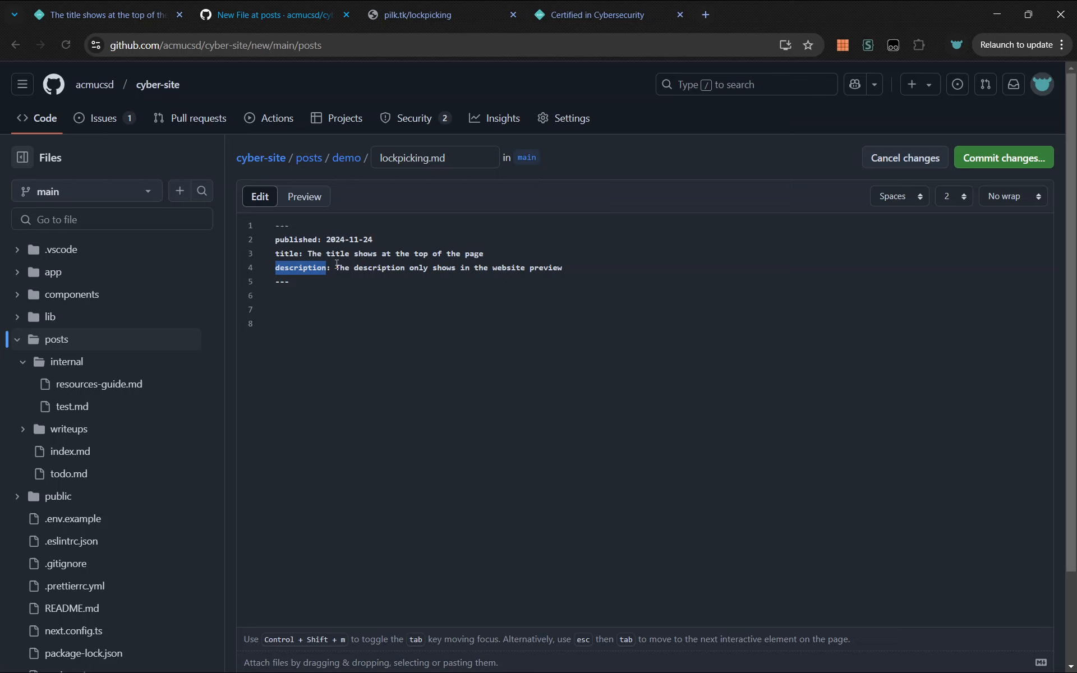
pyautogui.moveTo(308, 254); pyautogui.dragTo(481, 258)
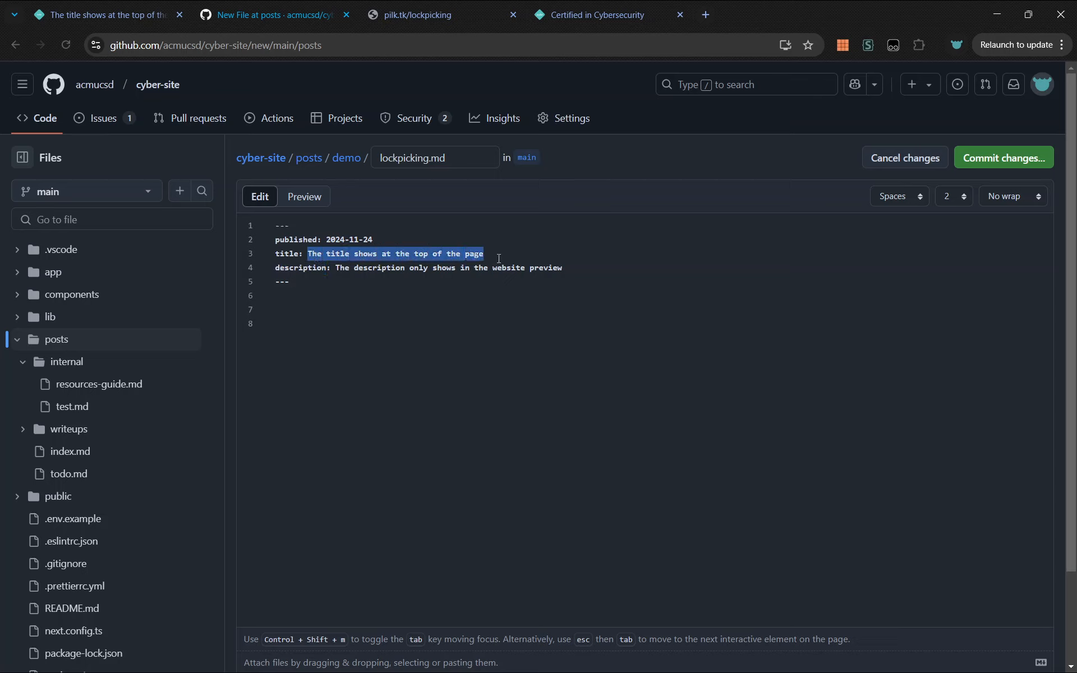
pyautogui.click(167, 7)
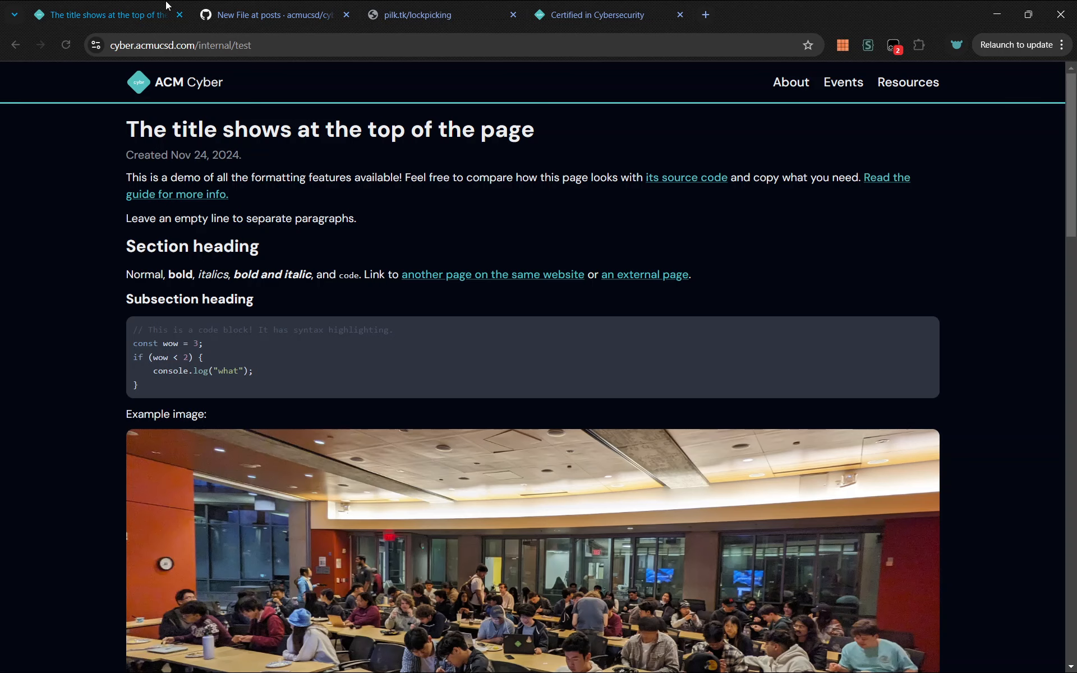
pyautogui.doubleClick(146, 123)
pyautogui.moveTo(145, 124); pyautogui.dragTo(574, 131)
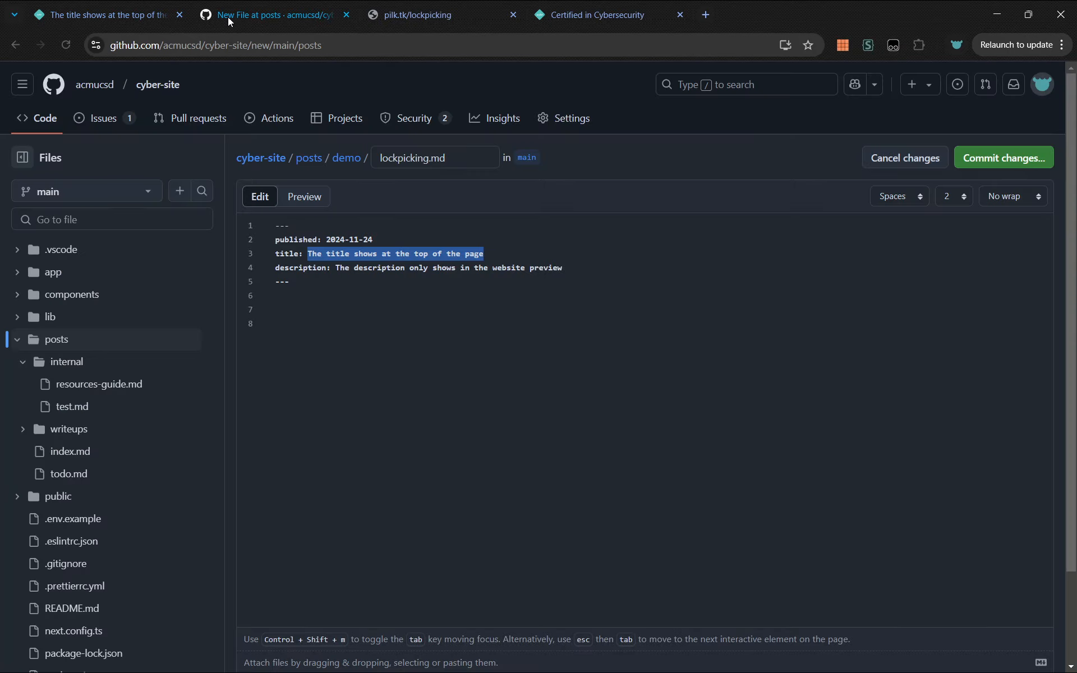
# - Set the title value in the lockpicking.md header block to "Lockpicking 102"
pyautogui.click(228, 16)
pyautogui.hotkey('ctrl', 'Tab')
pyautogui.hotkey('ctrl', 'shift', 'Tab')
pyautogui.write('Locki')
pyautogui.press('BackSpace')
pyautogui.write('picking 102')
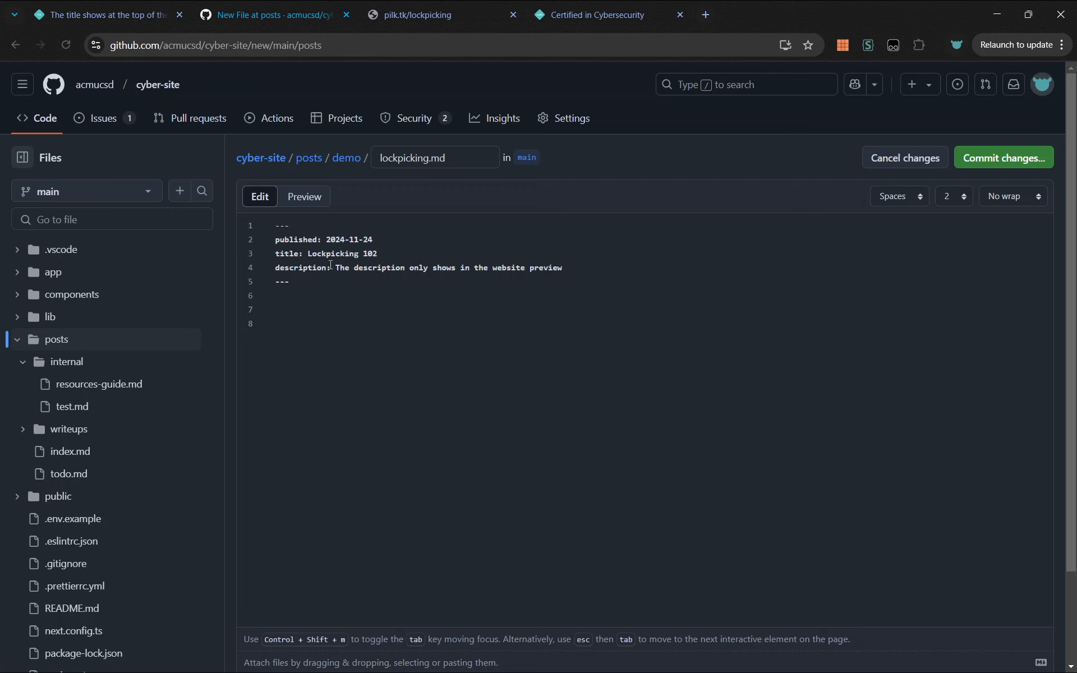
# - Replace the header block's description value with "ACM Cyber presents... Lockpicking 102"
pyautogui.hotkey('shift', 'Home')
pyautogui.hotkey('ctrl', 'shift', 'Right')
pyautogui.hotkey('shift', 'Right')
pyautogui.hotkey('shift', 'Right')
pyautogui.write('ACM C')
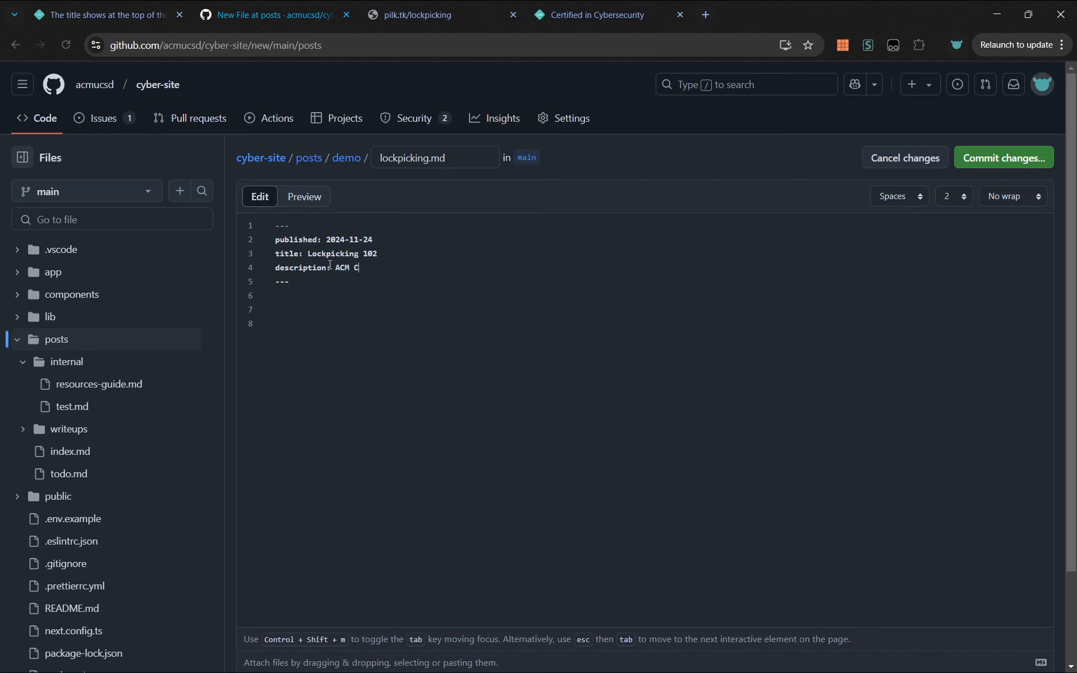
pyautogui.write('yber presents... Lockpicking 102')
# - Copy all text from the pilk.tk/lockpicking page into lockpicking.md below the header block and remove the surplus line at its end
pyautogui.press('Down')
pyautogui.press('Down')
pyautogui.hotkey('ctrl', 'Tab')
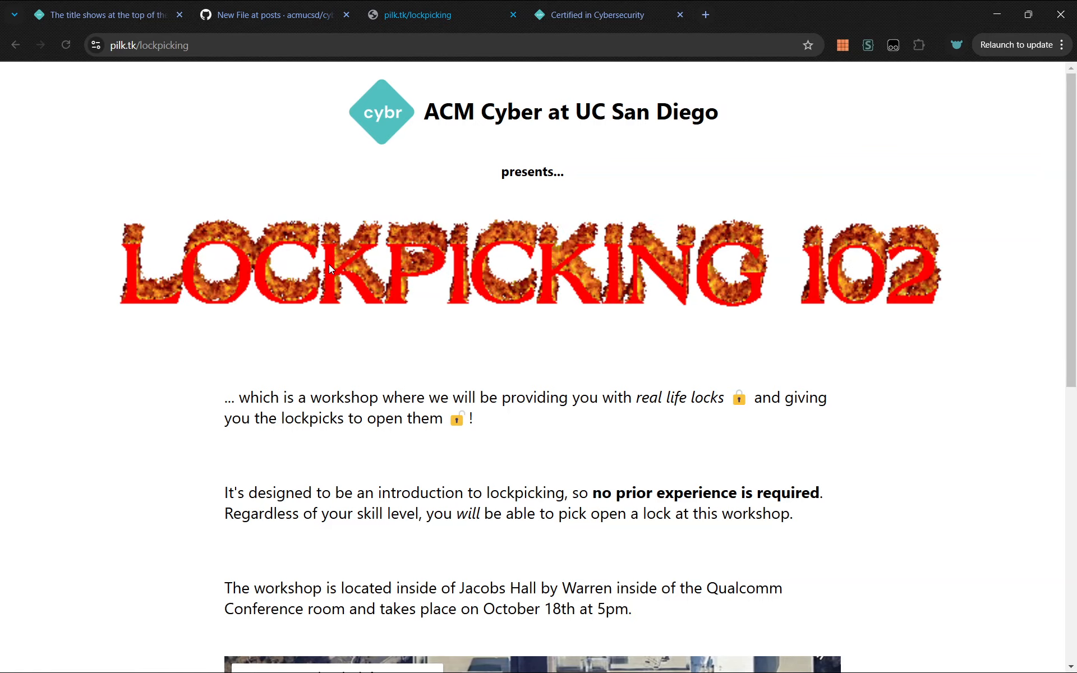
pyautogui.hotkey('ctrl', 'a')
pyautogui.hotkey('ctrl', 'c')
pyautogui.hotkey('ctrl', 'shift', 'Tab')
pyautogui.hotkey('ctrl', 'v')
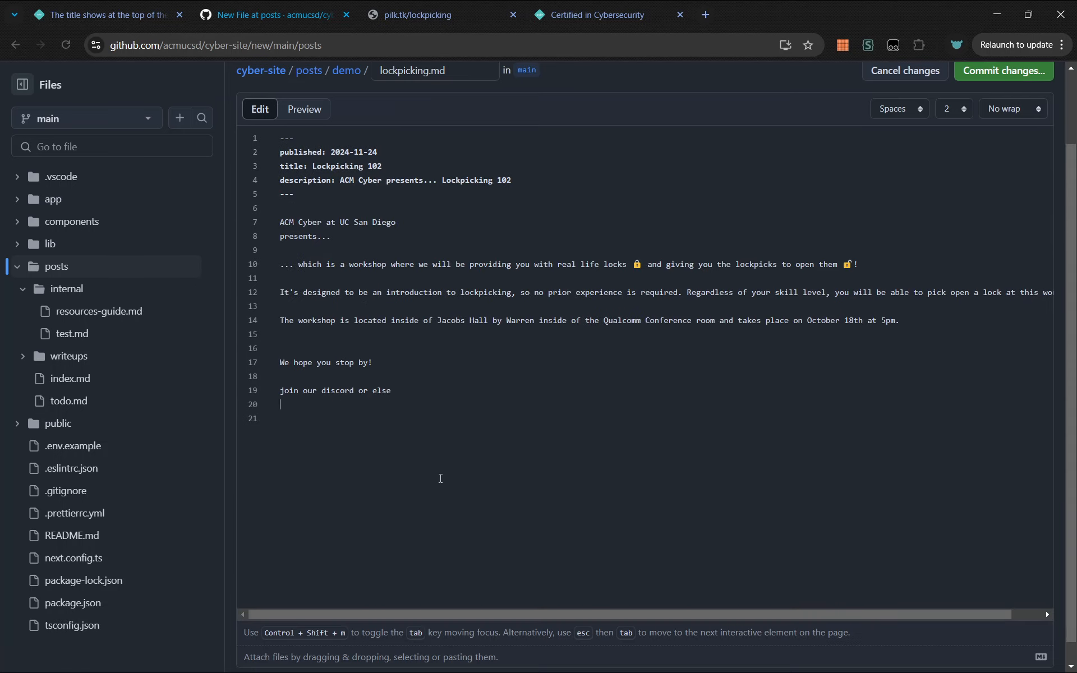
pyautogui.press('Delete')
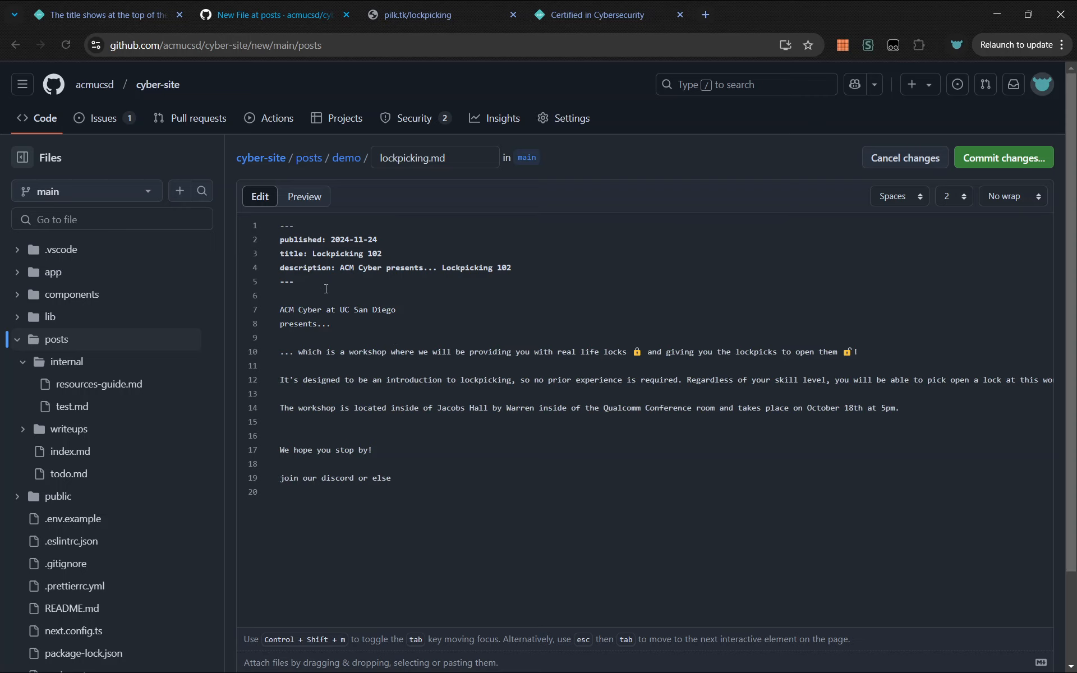
# - Delete the "ACM Cyber at UC San Diego" and "presents..." lines, leaving one blank line between the header block and the opening sentence
pyautogui.moveTo(337, 324); pyautogui.dragTo(326, 289)
pyautogui.press('BackSpace')
pyautogui.press('Return')
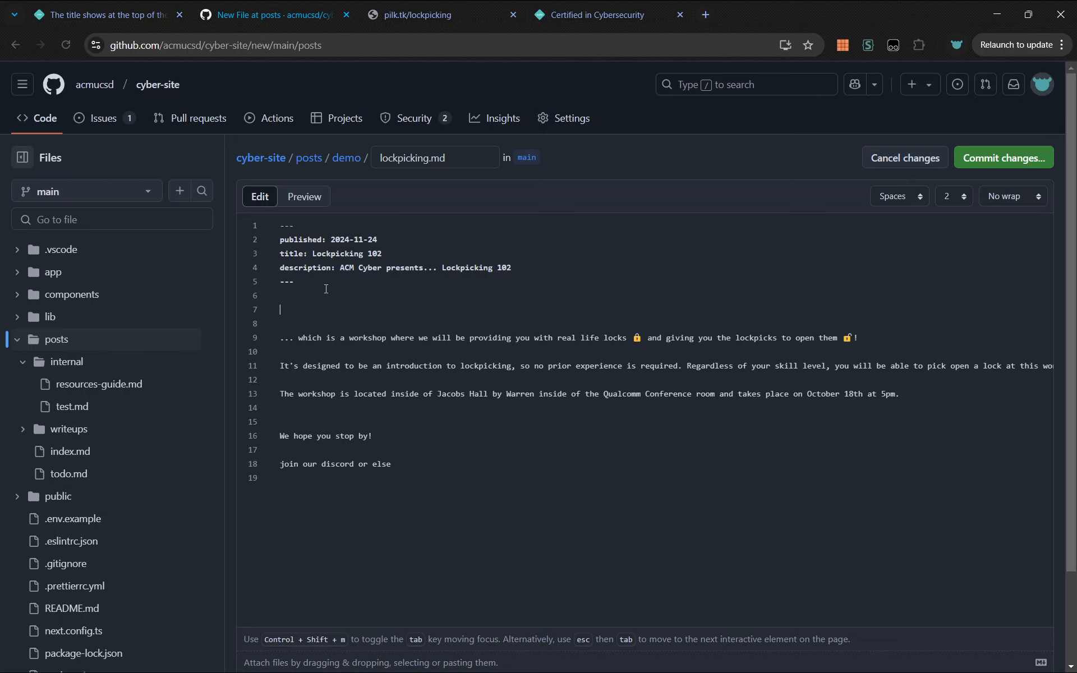
pyautogui.press('BackSpace')
pyautogui.press('BackSpace')
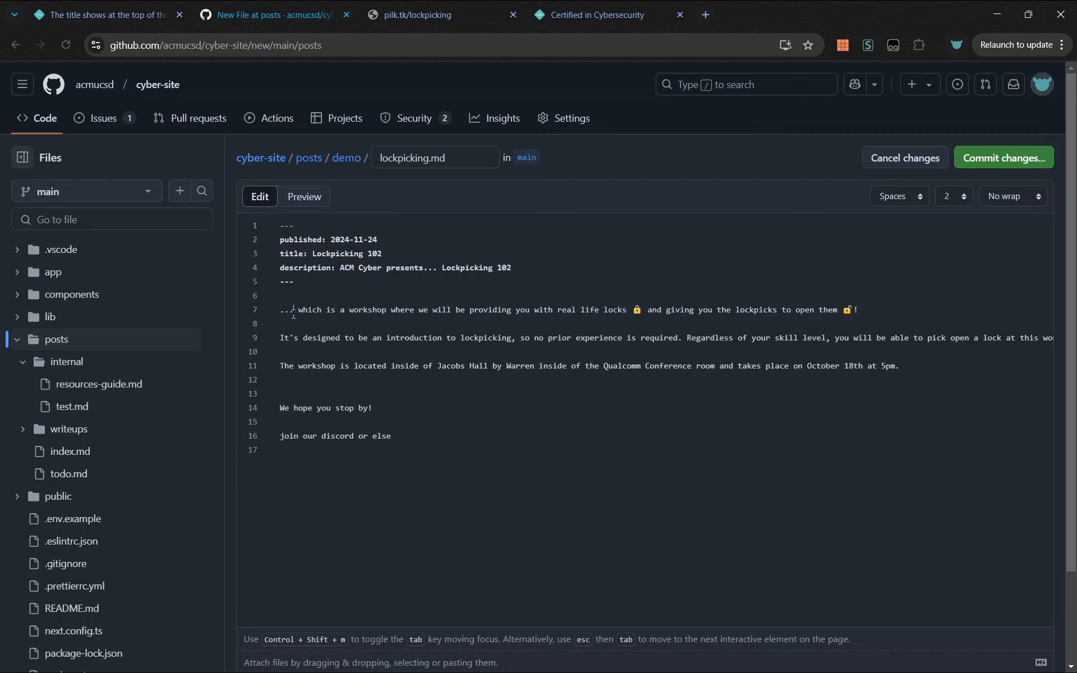
# - Check the title and opening sentence against the test page, and add a blank line below the workshop location paragraph
pyautogui.hotkey('ctrl', 'shift', 'Tab')
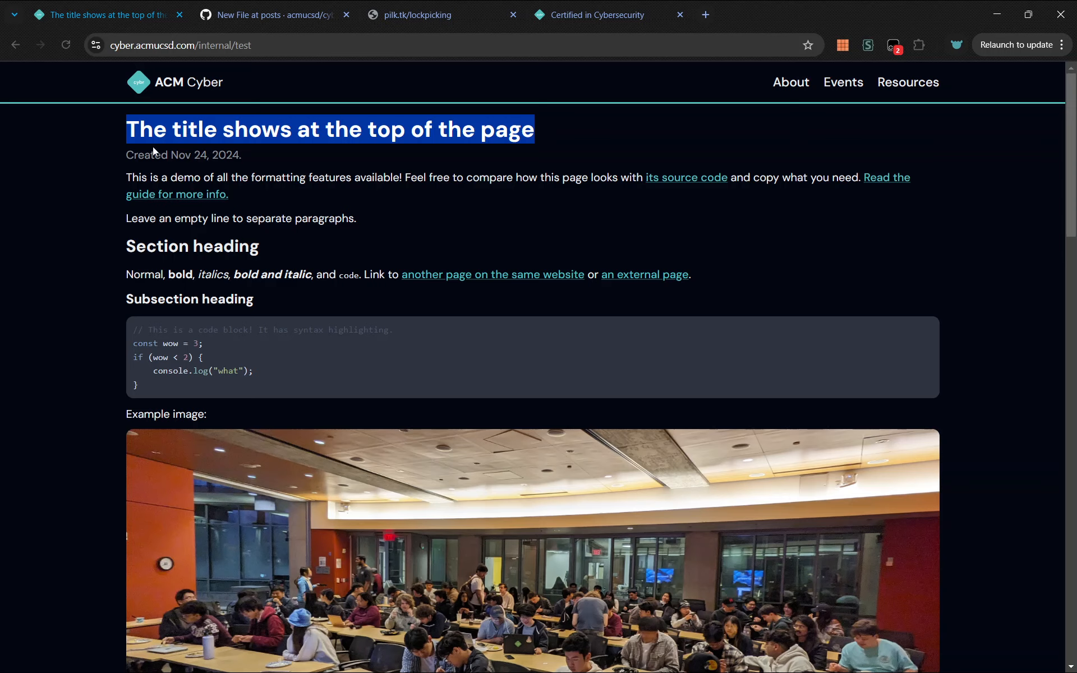
pyautogui.hotkey('ctrl', 'Tab')
pyautogui.click(305, 290)
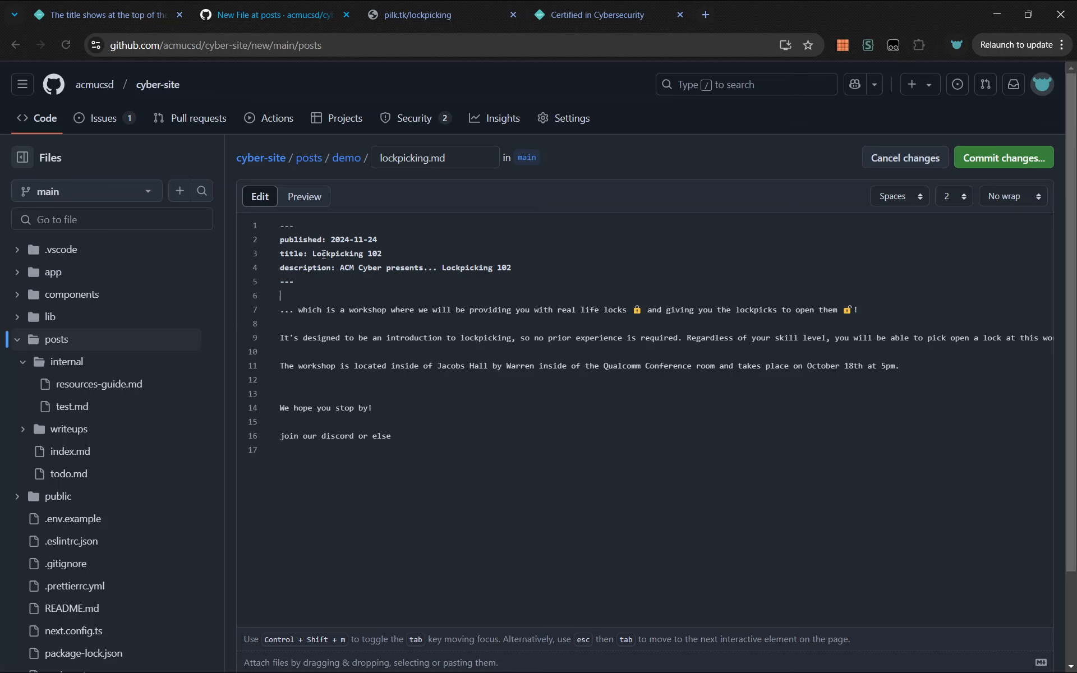
pyautogui.moveTo(312, 254); pyautogui.dragTo(406, 253)
pyautogui.moveTo(298, 309); pyautogui.dragTo(602, 310)
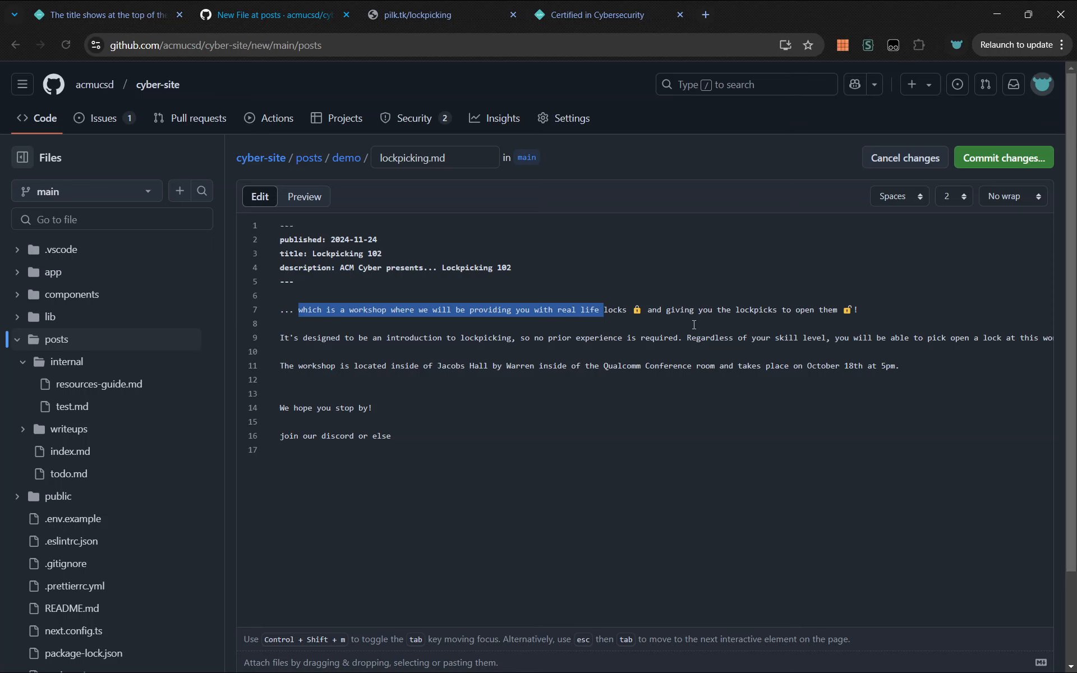
pyautogui.click(502, 381)
pyautogui.press('Return')
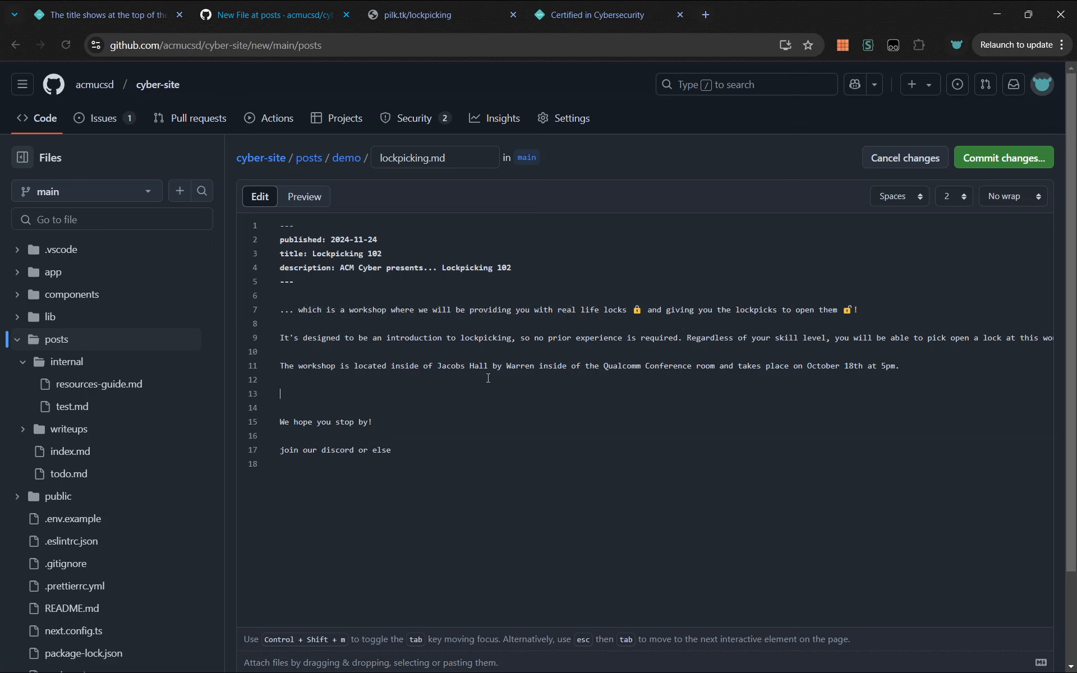
# - Italicize "real life locks" in the opening sentence with single asterisks, matching the emphasis on the original lockpicking page
pyautogui.hotkey('ctrl', 'Tab')
pyautogui.scroll(-4, 193, 452)
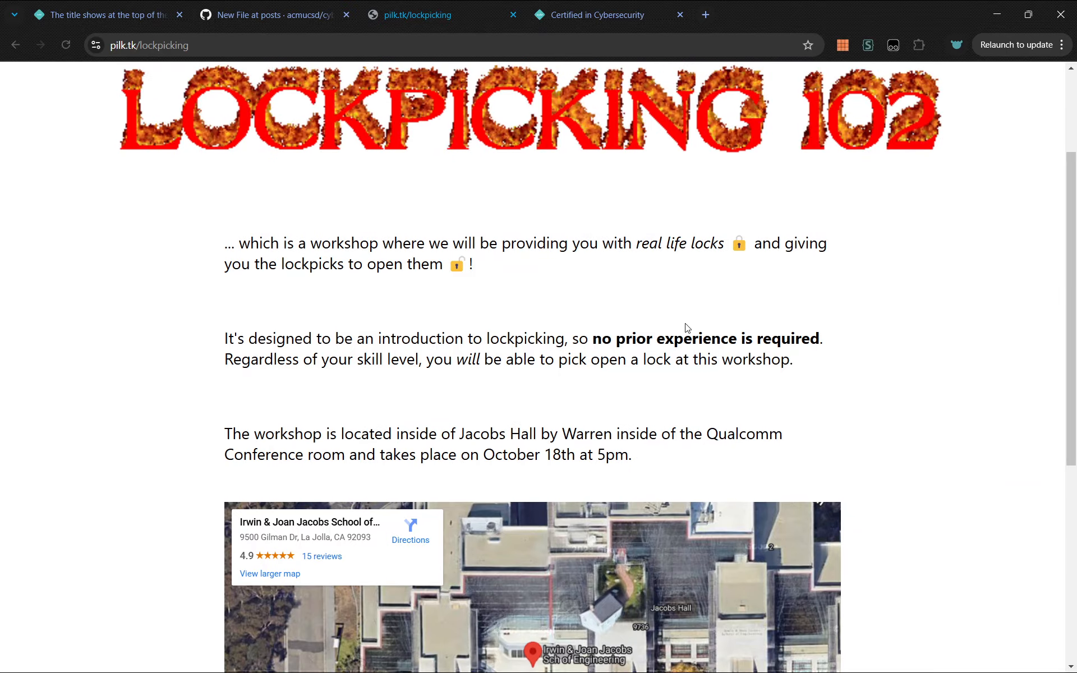
pyautogui.hotkey('ctrl', 'shift', 'Tab')
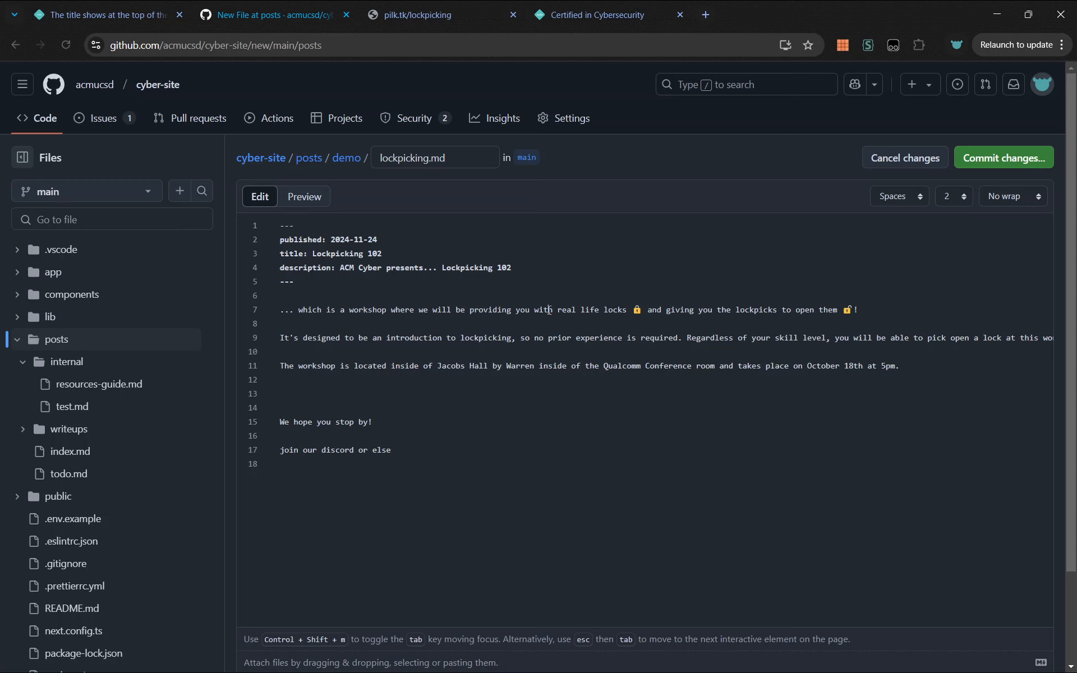
pyautogui.hotkey('ctrl', 'Tab')
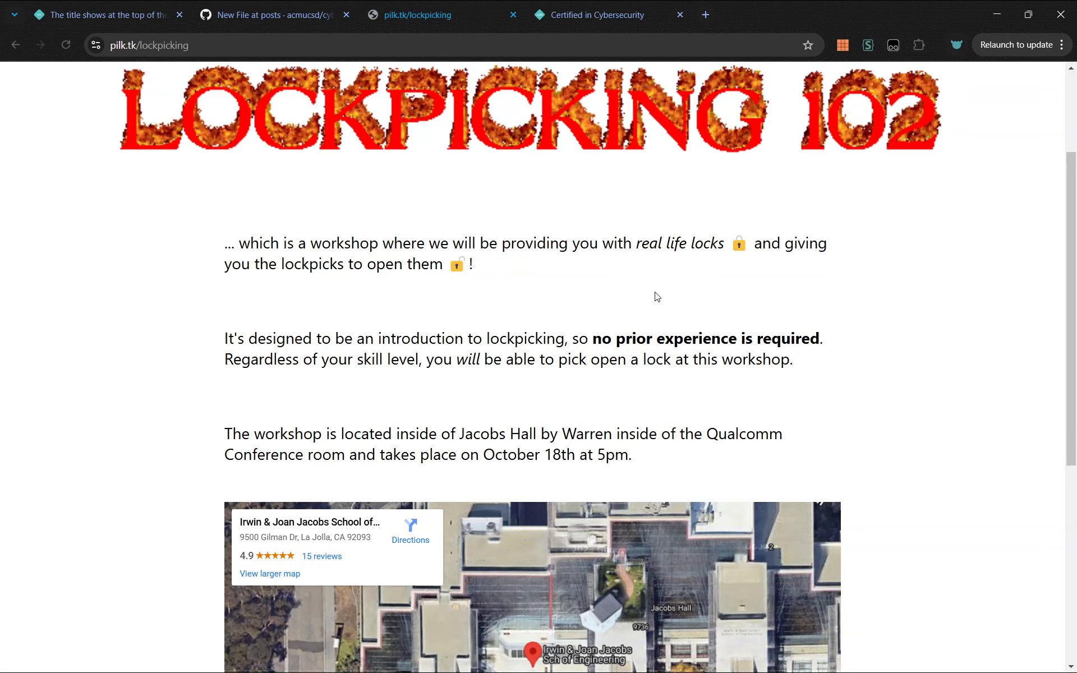
pyautogui.hotkey('ctrl', 'shift', 'Tab')
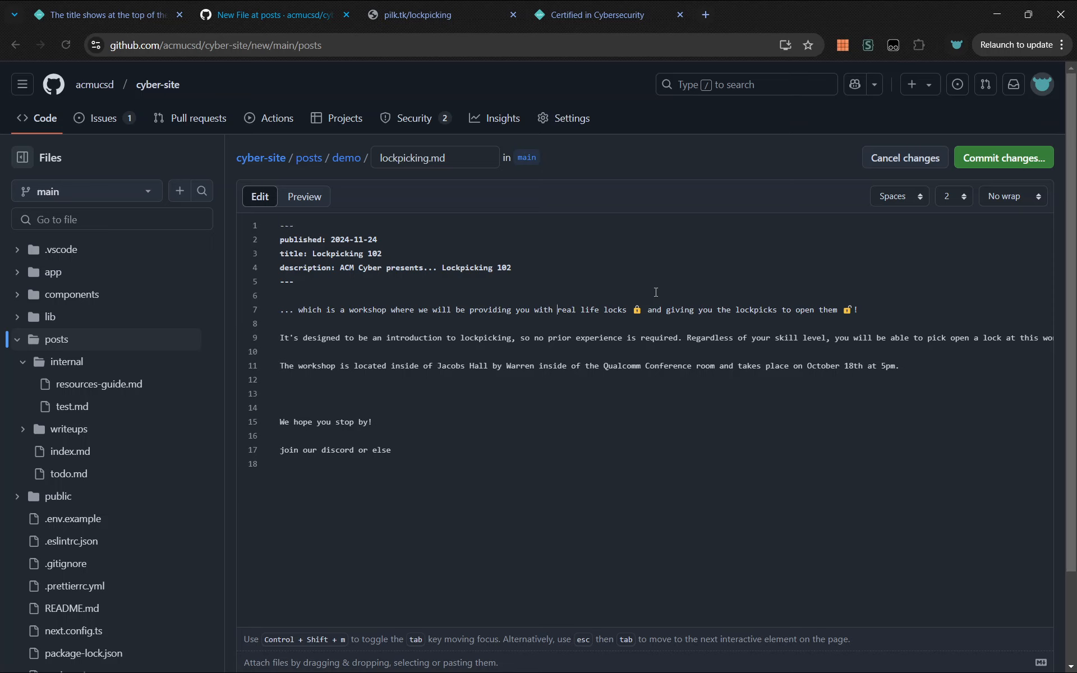
pyautogui.write('*')
pyautogui.hotkey('ctrl', 'Right')
pyautogui.hotkey('ctrl', 'Right')
pyautogui.hotkey('ctrl', 'Tab')
pyautogui.hotkey('ctrl', 'shift', 'Tab')
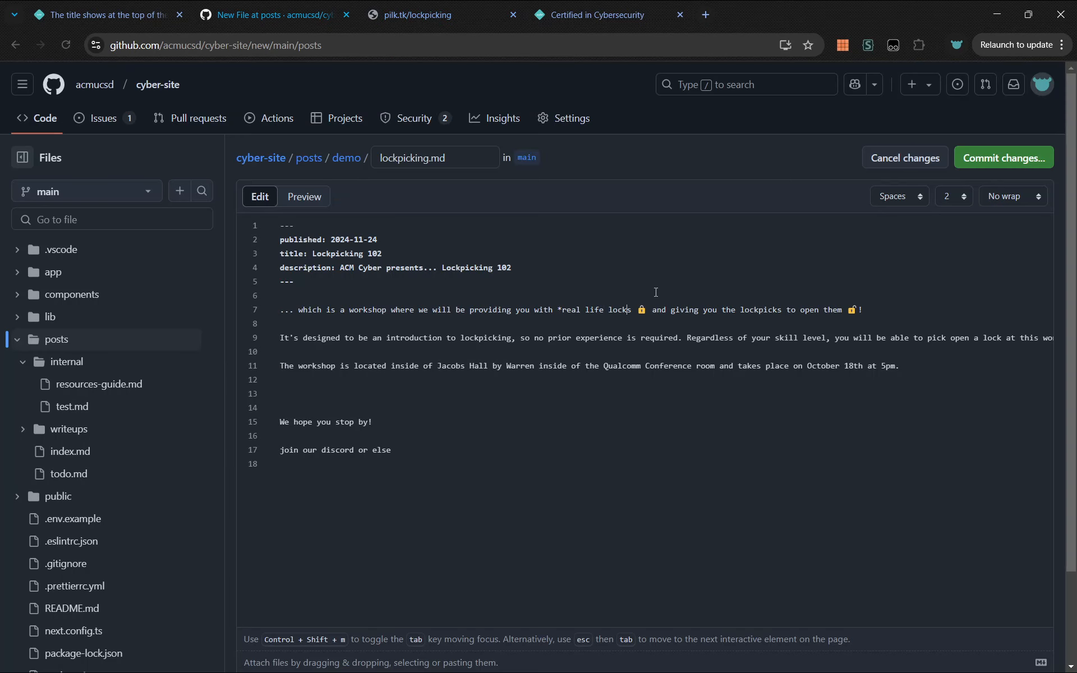
pyautogui.write('*')
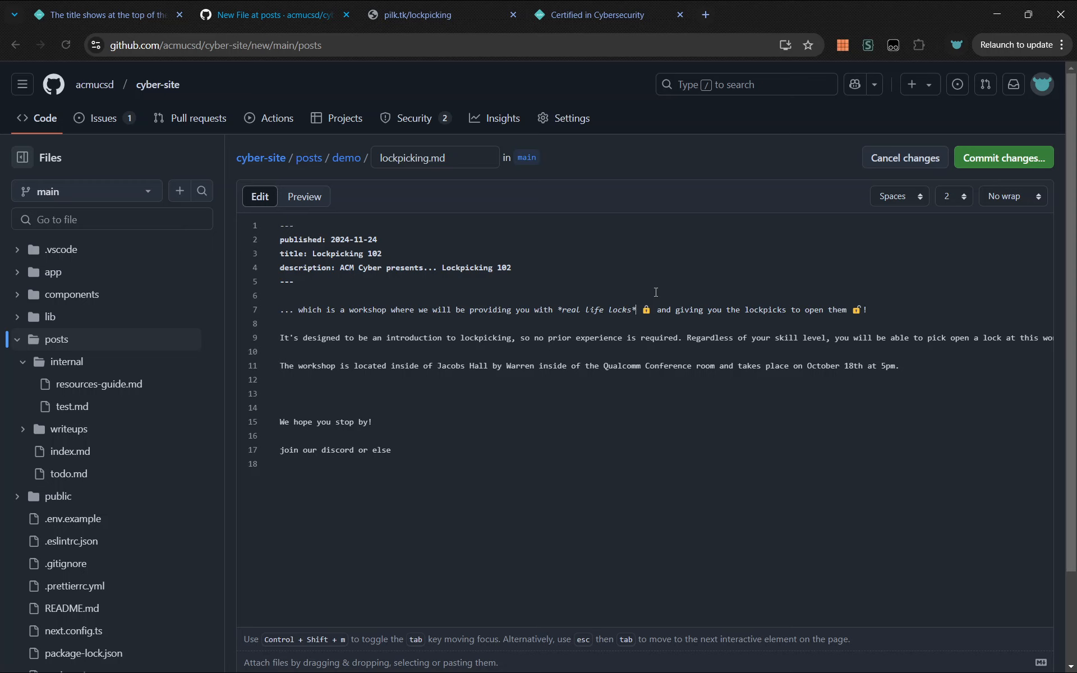
# - Check the original page's emphasis and make "no prior experience is required" bold with double asterisks in the second paragraph
pyautogui.hotkey('ctrl', 'Tab')
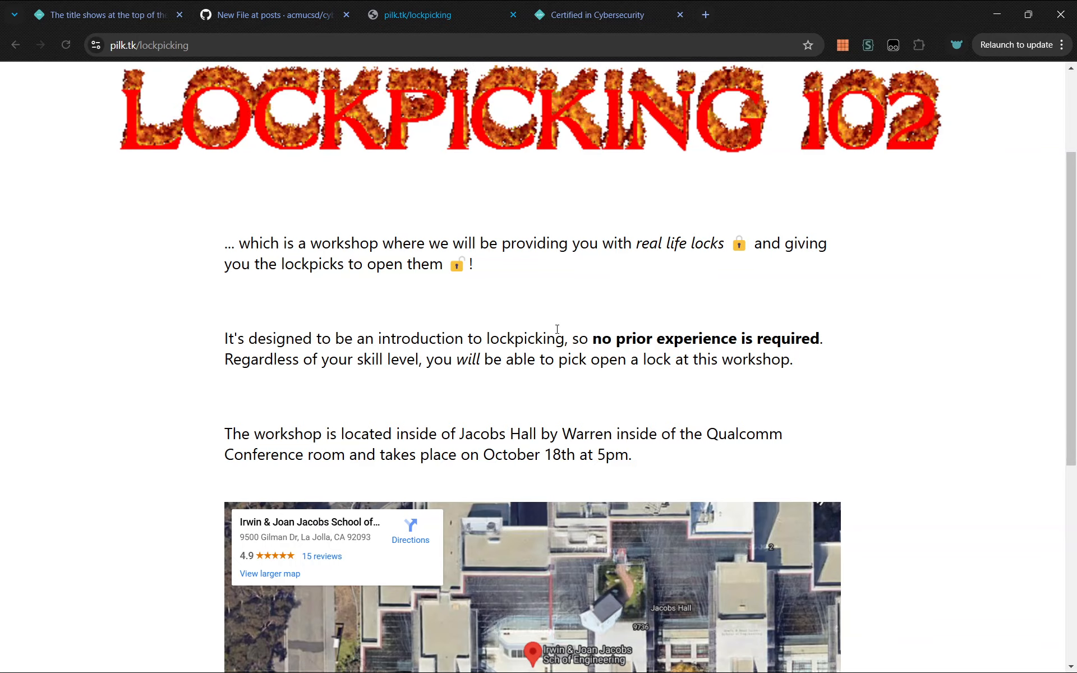
pyautogui.hotkey('ctrl', 'shift', 'Tab')
pyautogui.hotkey('ctrl', 'Tab')
pyautogui.hotkey('ctrl', 'shift', 'Tab')
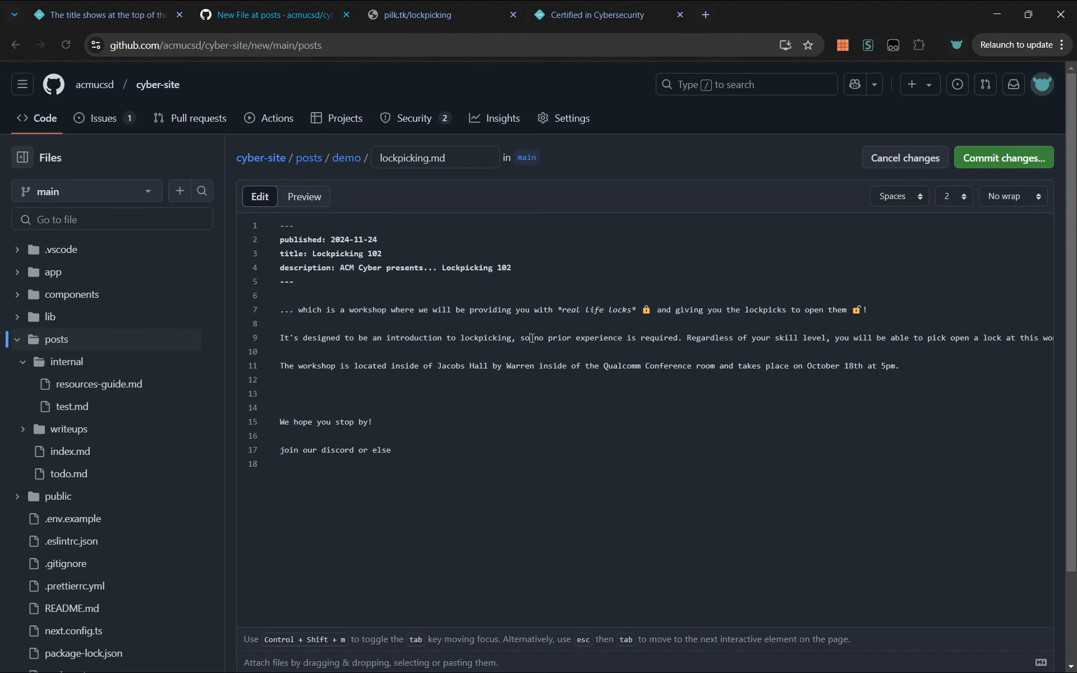
pyautogui.write('**')
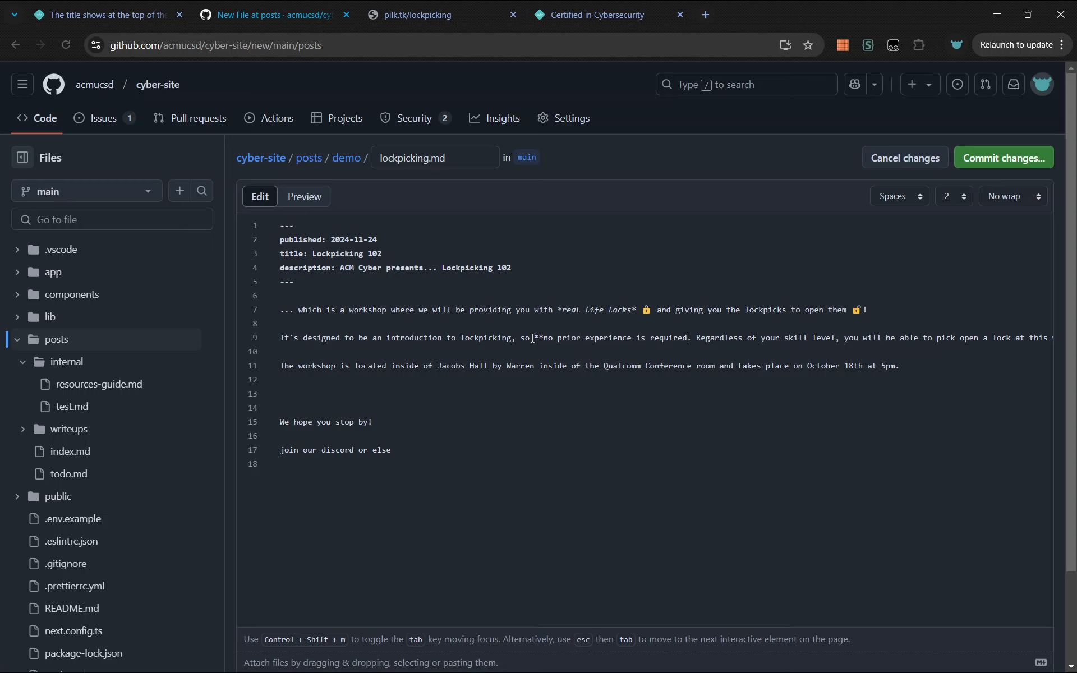
pyautogui.write('**')
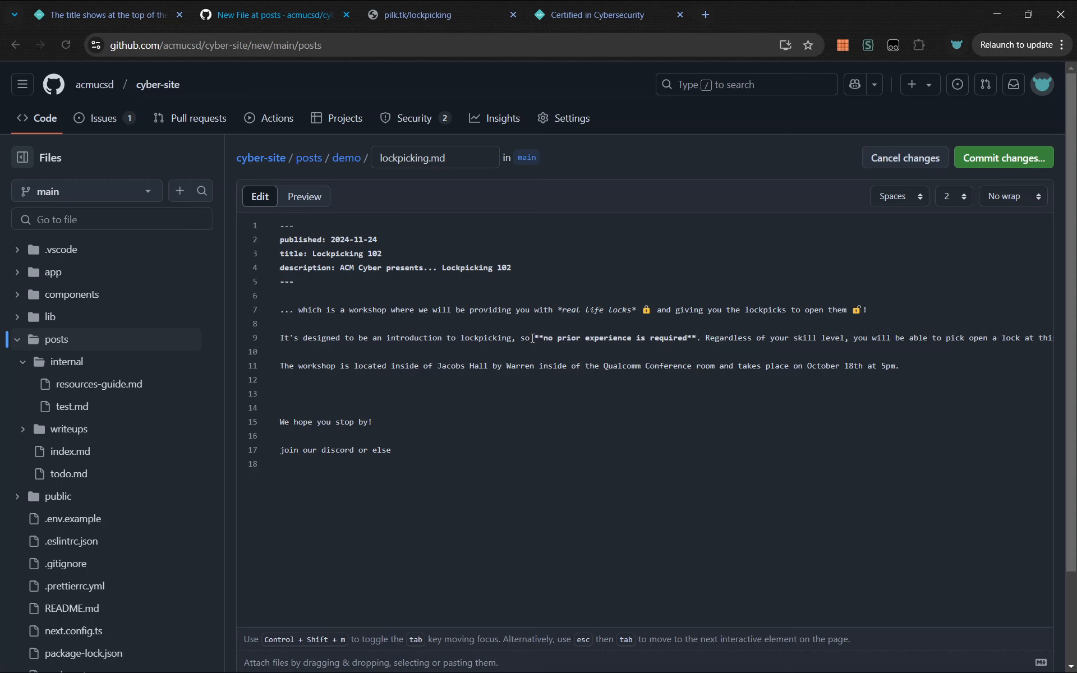
# - Italicize the word "will" in the second paragraph's skill level sentence with single asterisks
pyautogui.hotkey('ctrl', 'Tab')
pyautogui.click(874, 336)
pyautogui.write('*')
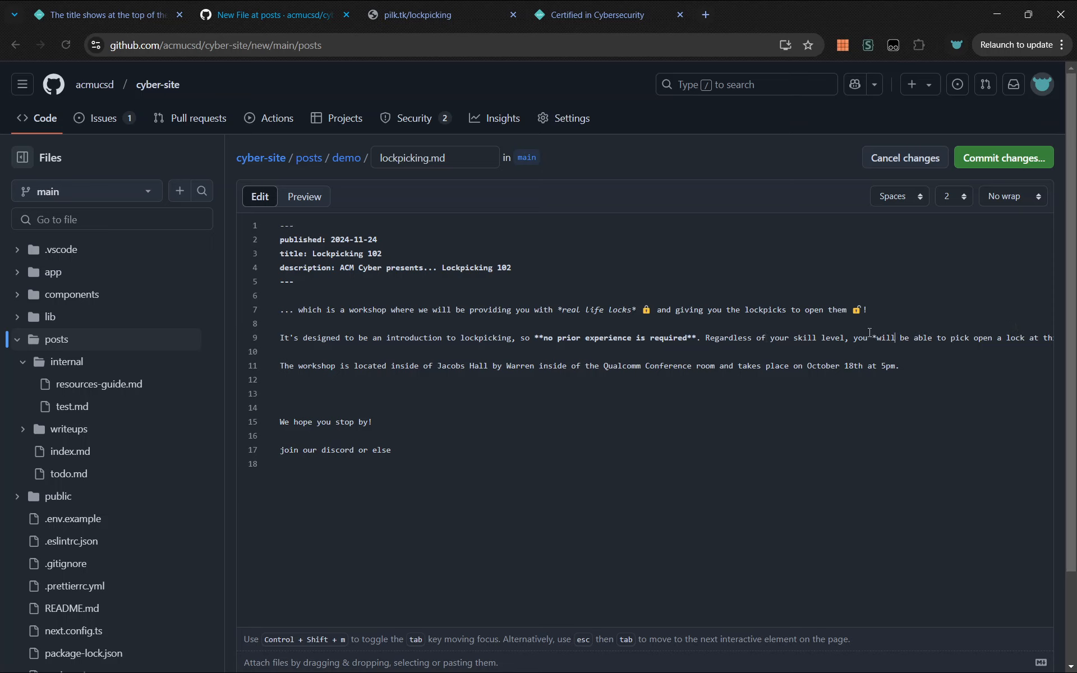
pyautogui.write('*')
# - Copy the Google Maps iframe line from the HTML source of pilk.tk/lockpicking and close the source view
pyautogui.hotkey('ctrl', 'Tab')
pyautogui.scroll(-5, 853, 385)
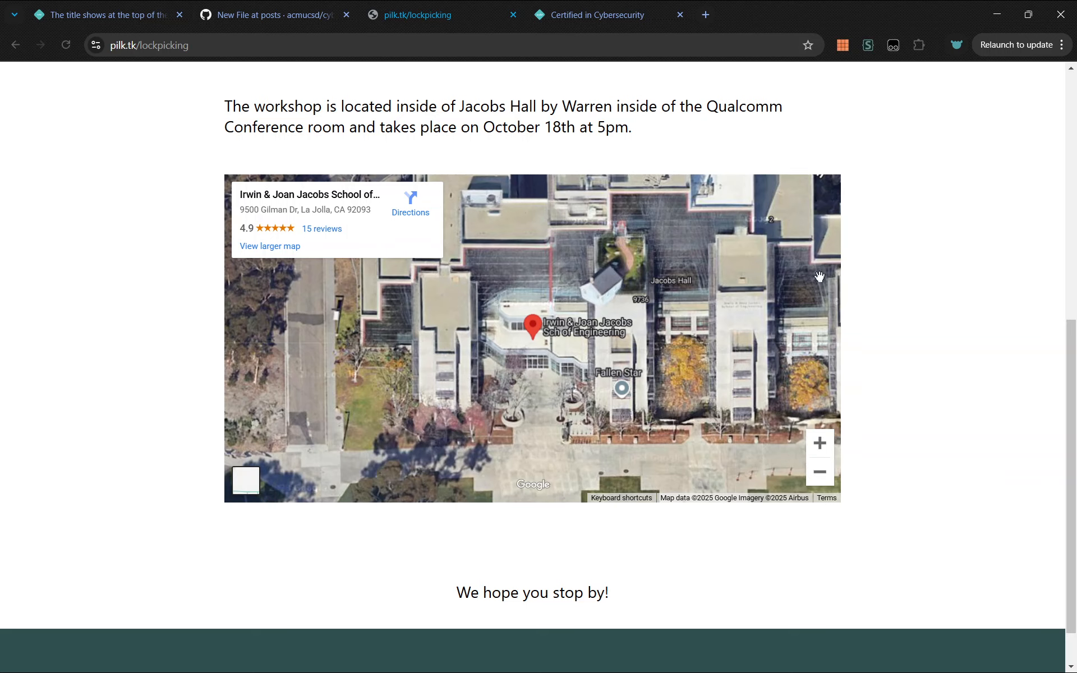
pyautogui.hotkey('ctrl', 'u')
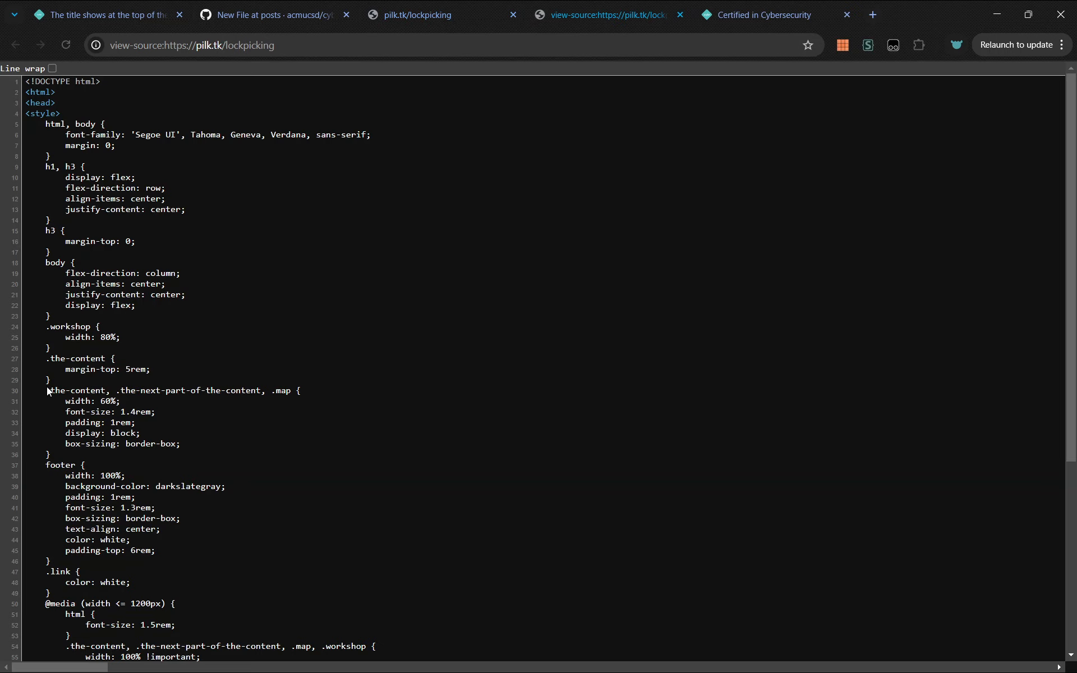
pyautogui.scroll(-10, 49, 391)
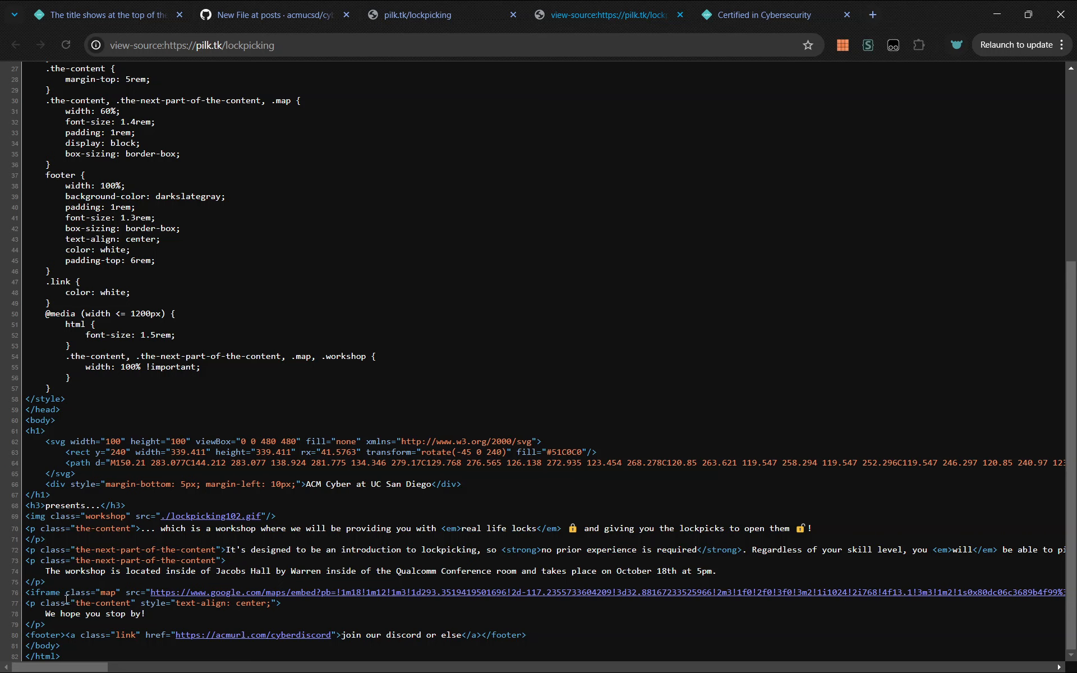
pyautogui.tripleClick(53, 592)
pyautogui.hotkey('ctrl', 'w')
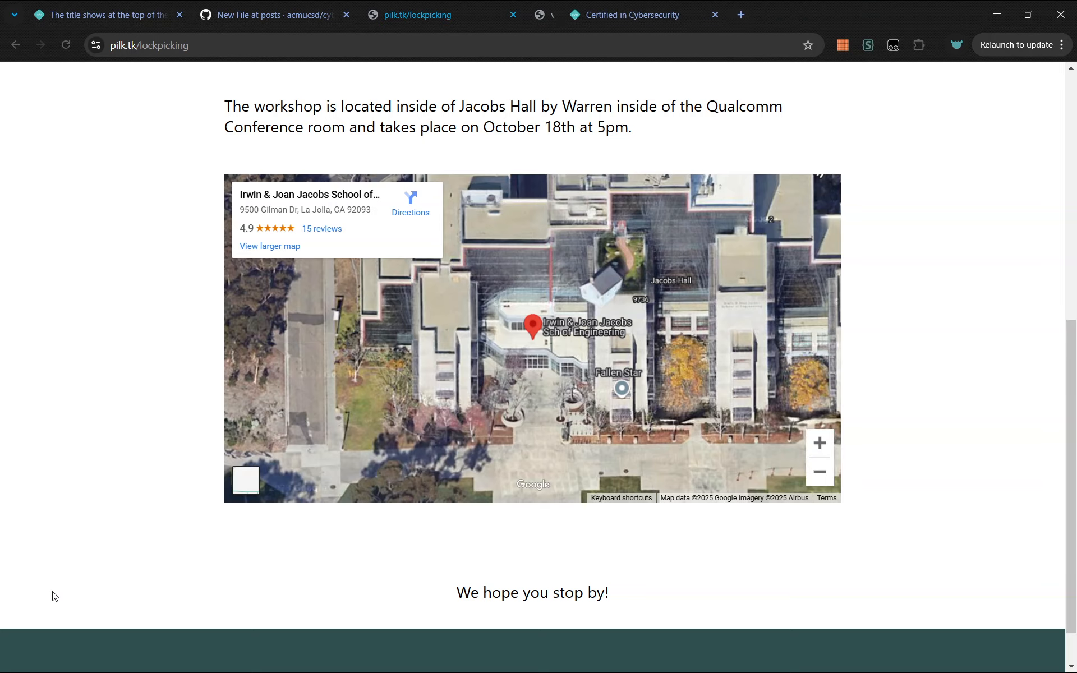
# - Paste the map iframe into lockpicking.md on the blank line between the workshop location paragraph and "We hope you stop by!"
pyautogui.hotkey('ctrl', 'shift', 'Tab')
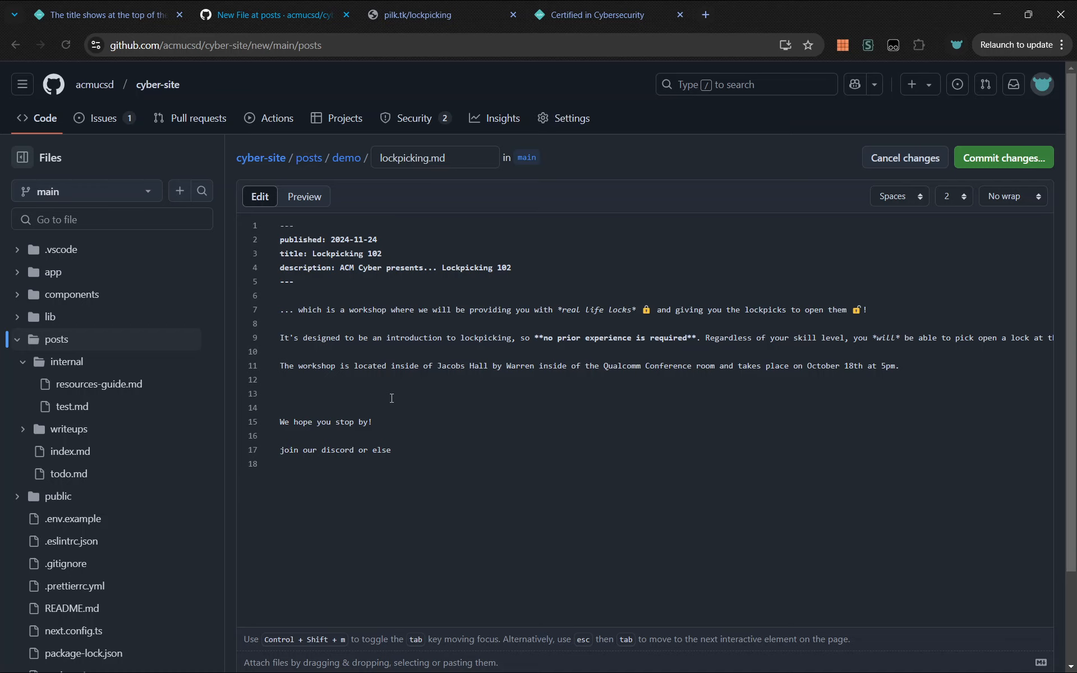
pyautogui.click(391, 398)
pyautogui.hotkey('ctrl', 'v')
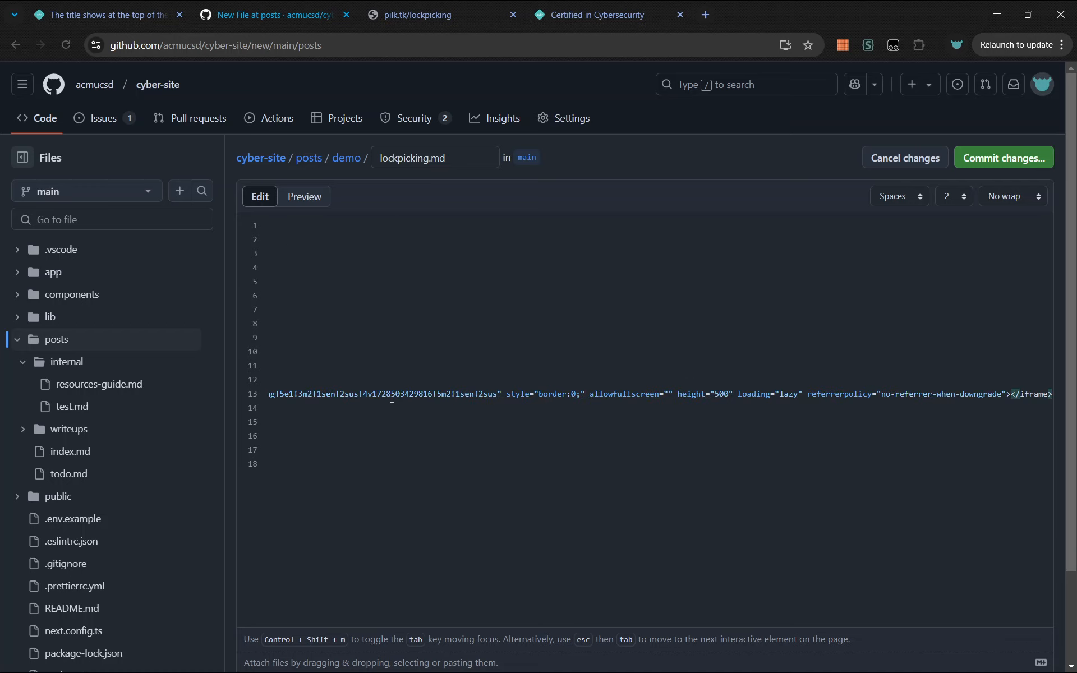
pyautogui.hscroll(-15, 391, 398)
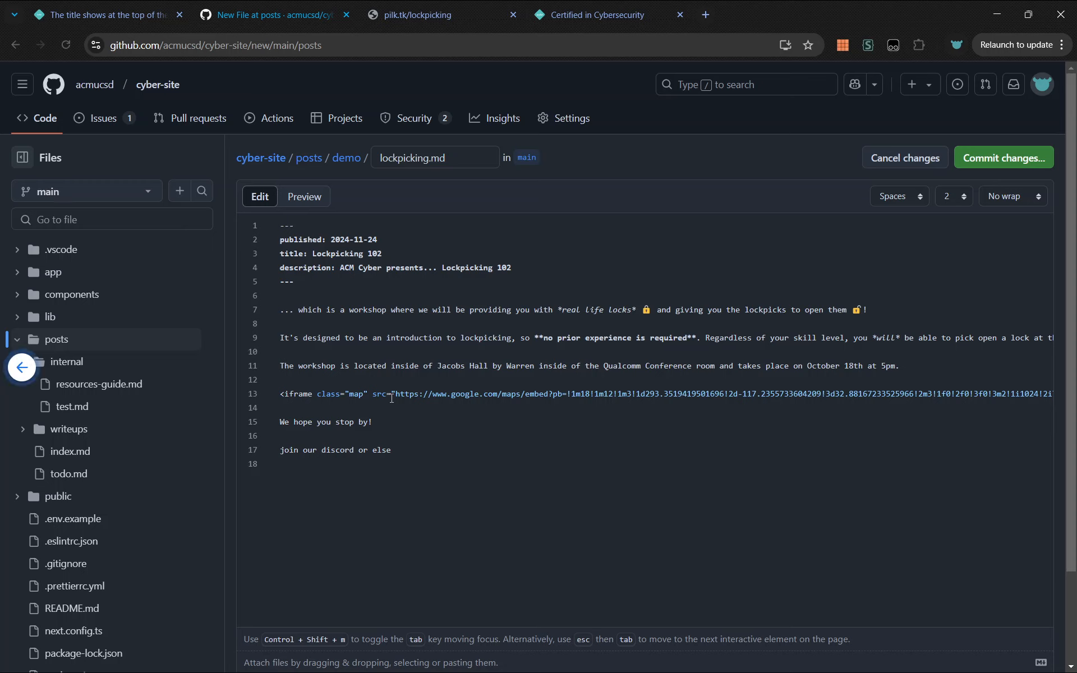
pyautogui.hotkey('ctrl', 'Tab')
pyautogui.scroll(-1, 408, 443)
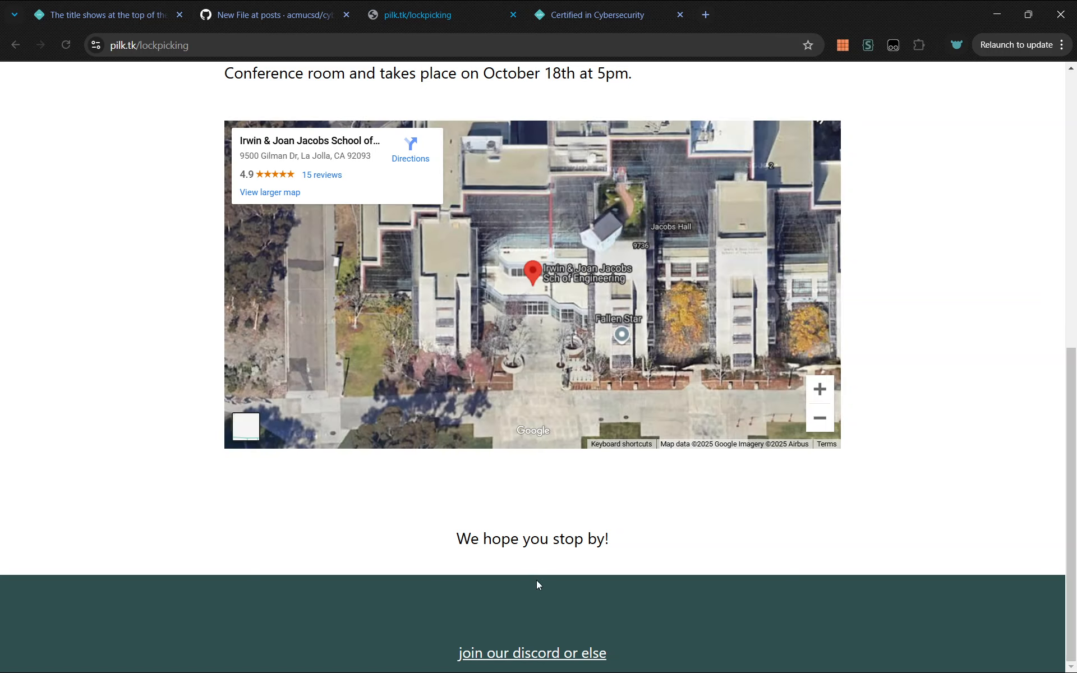
pyautogui.hotkey('ctrl', 'shift', 'Tab')
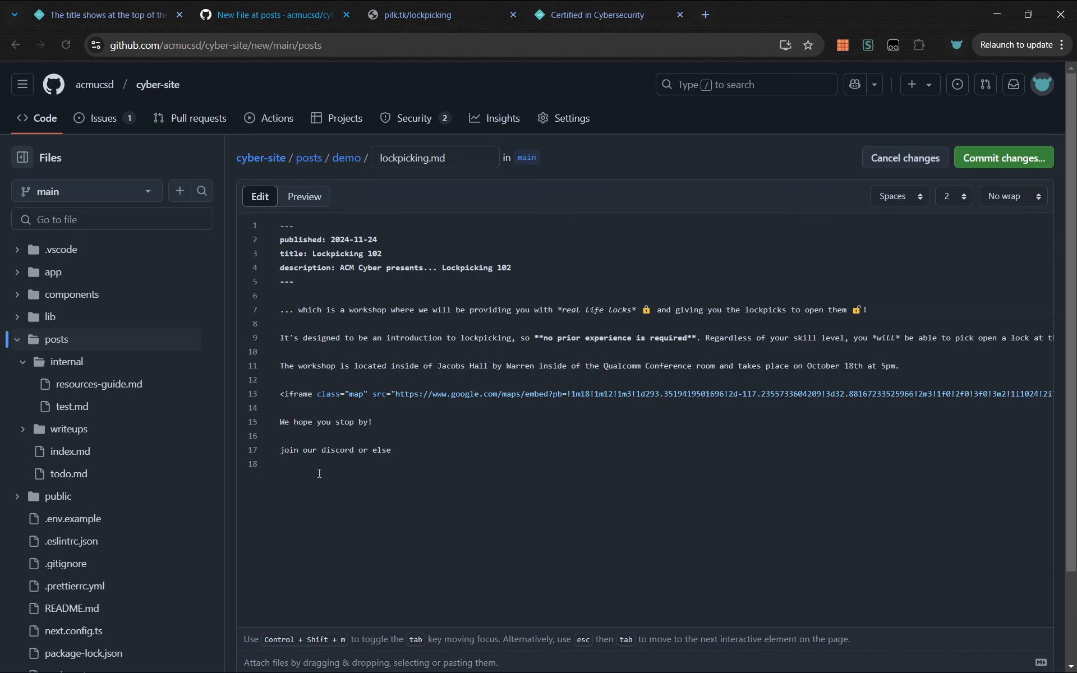
pyautogui.write('[')
pyautogui.write(']')
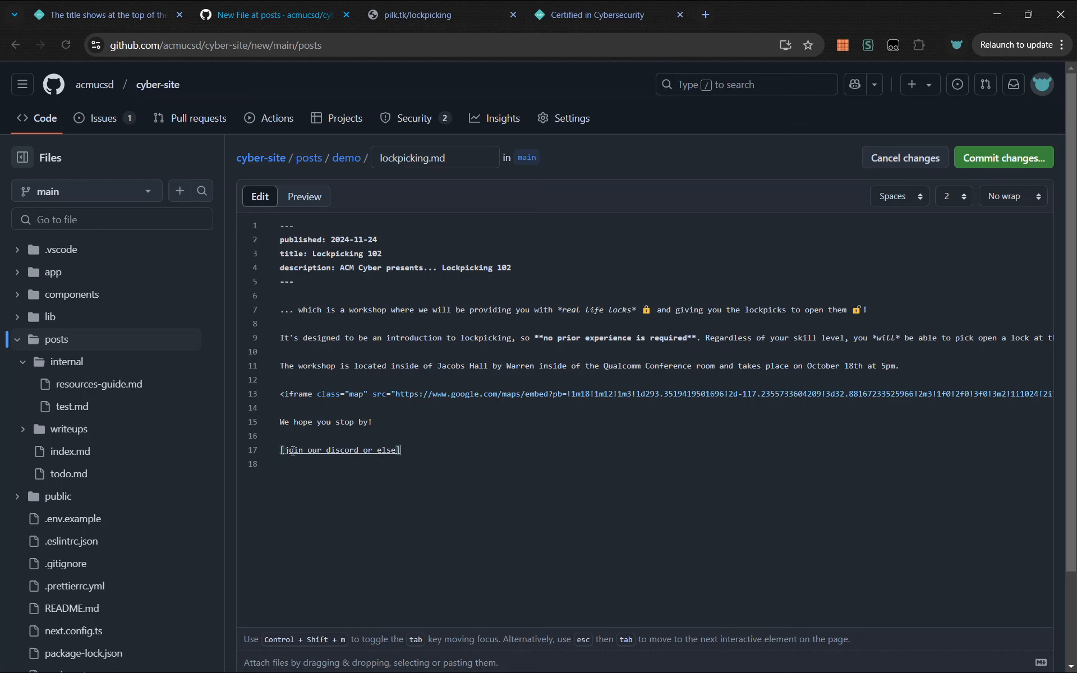
pyautogui.write('(')
pyautogui.write('https://acmurl.com/cyberdiscord')
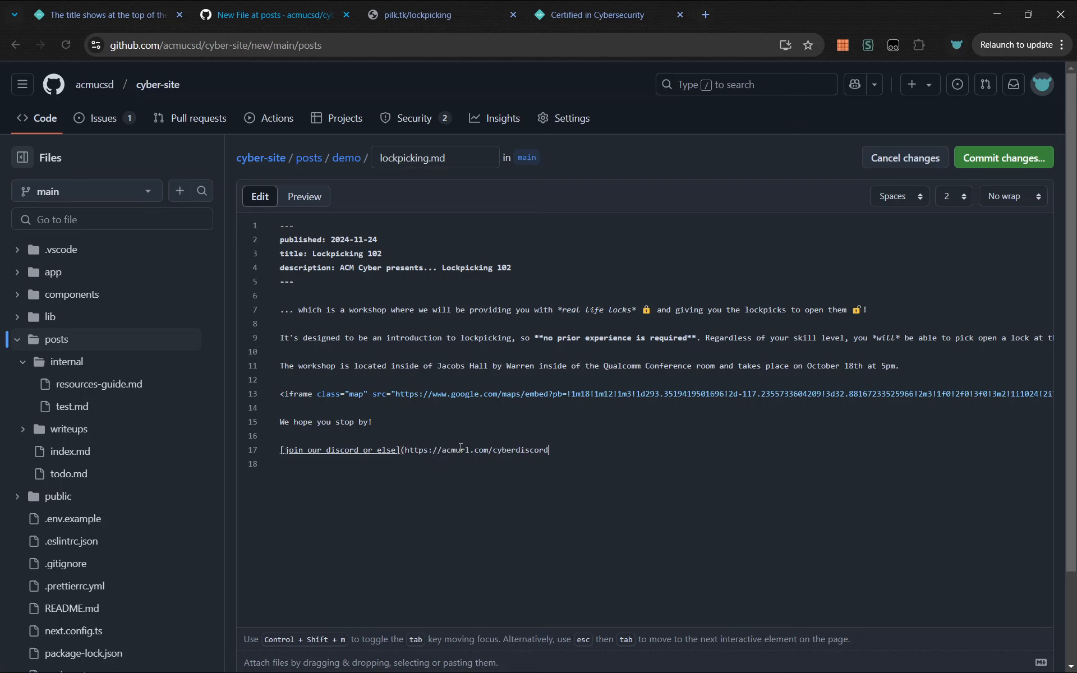
pyautogui.write(')')
# - Preview the rendered lockpicking.md, compare its map section with the original pilk.tk page, and return to editing the file
pyautogui.click(293, 206)
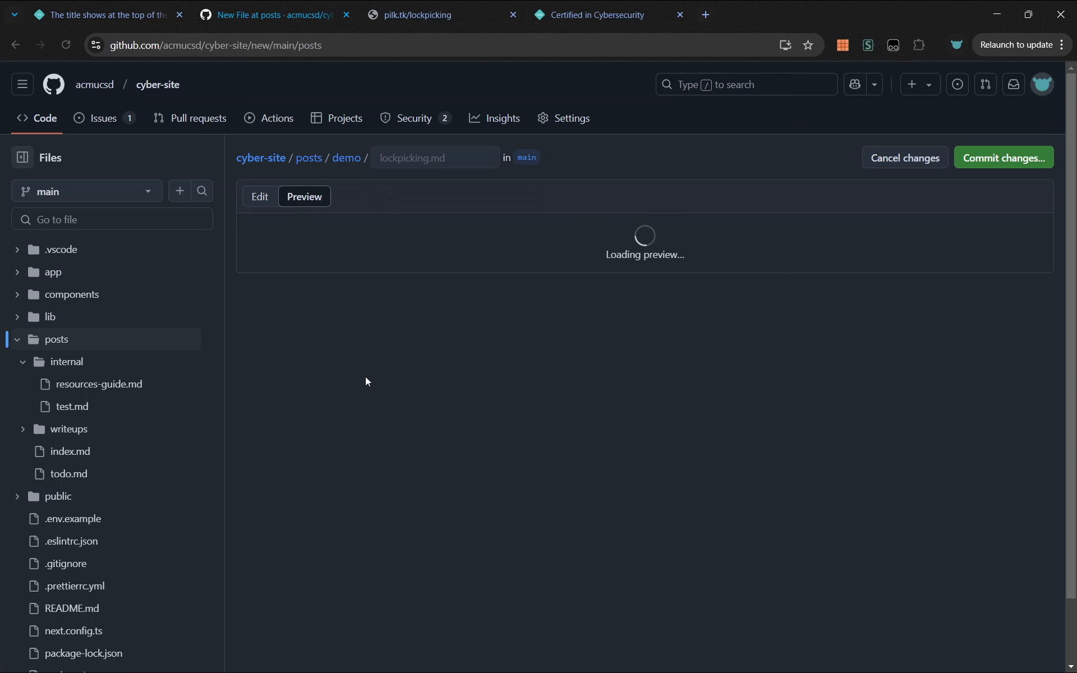
pyautogui.scroll(-1, 291, 469)
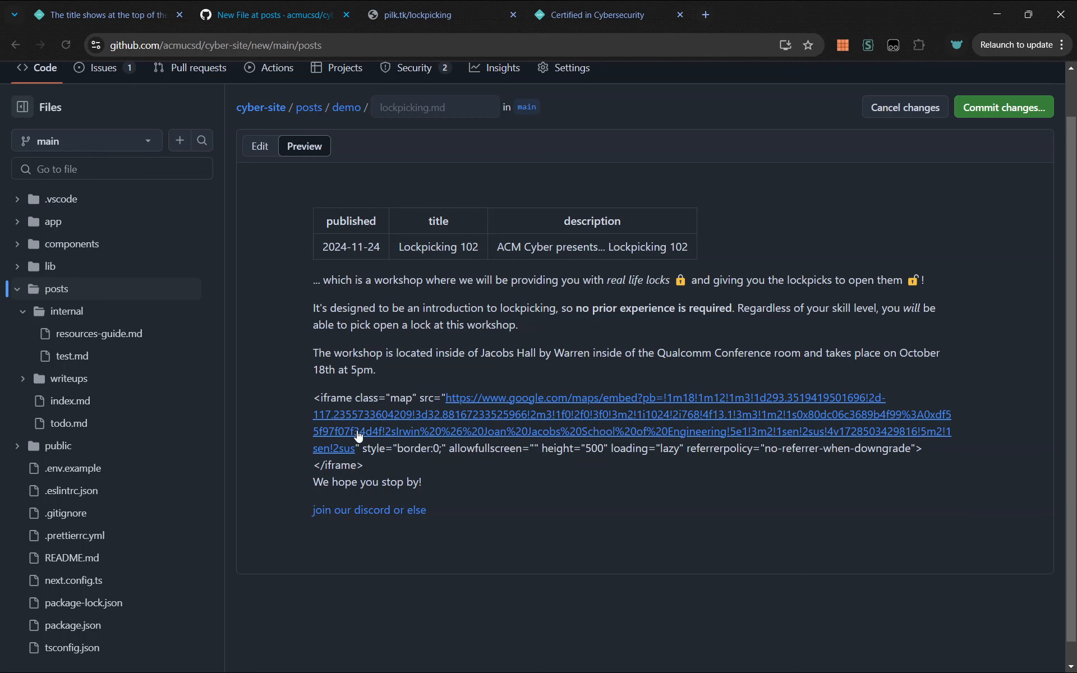
pyautogui.click(455, 2)
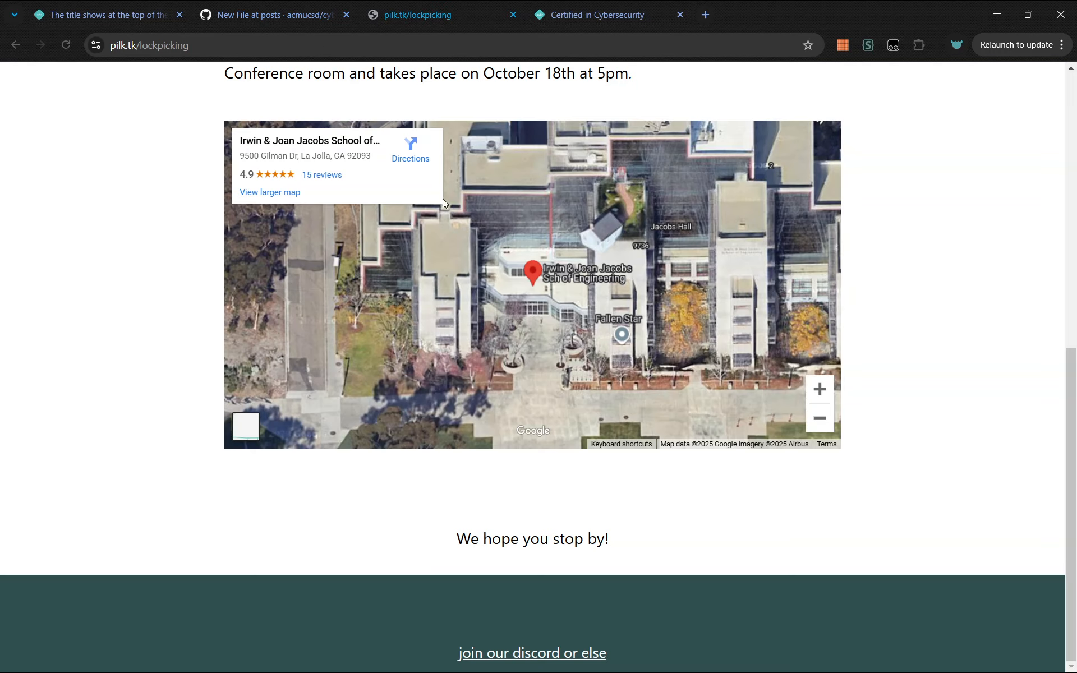
pyautogui.click(333, 7)
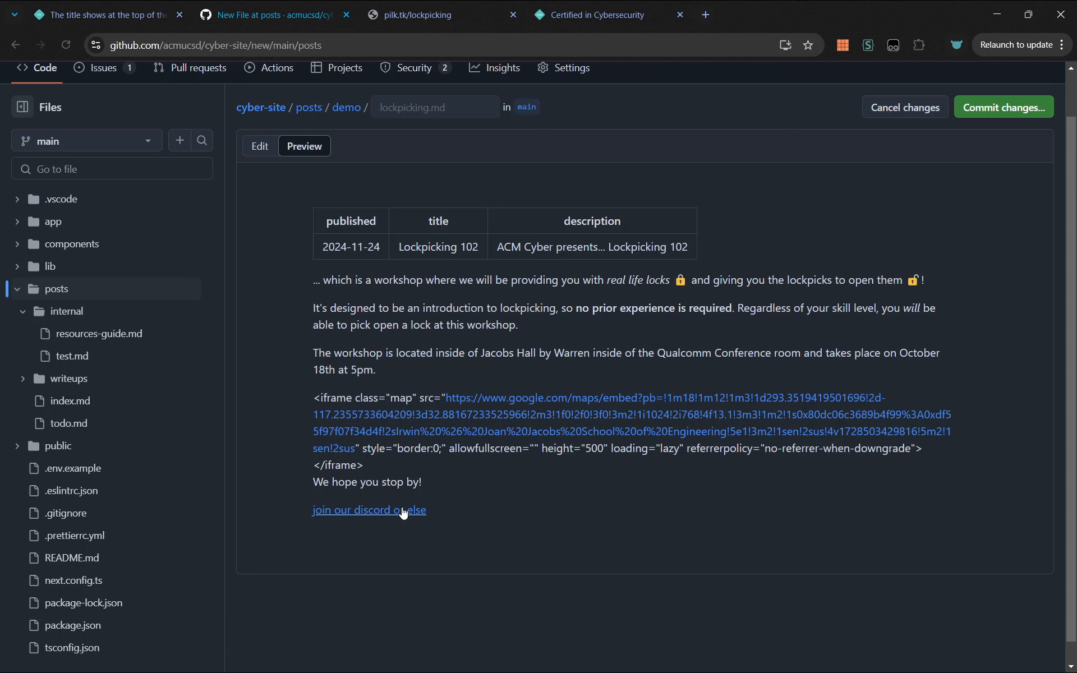
pyautogui.scroll(1, 725, 197)
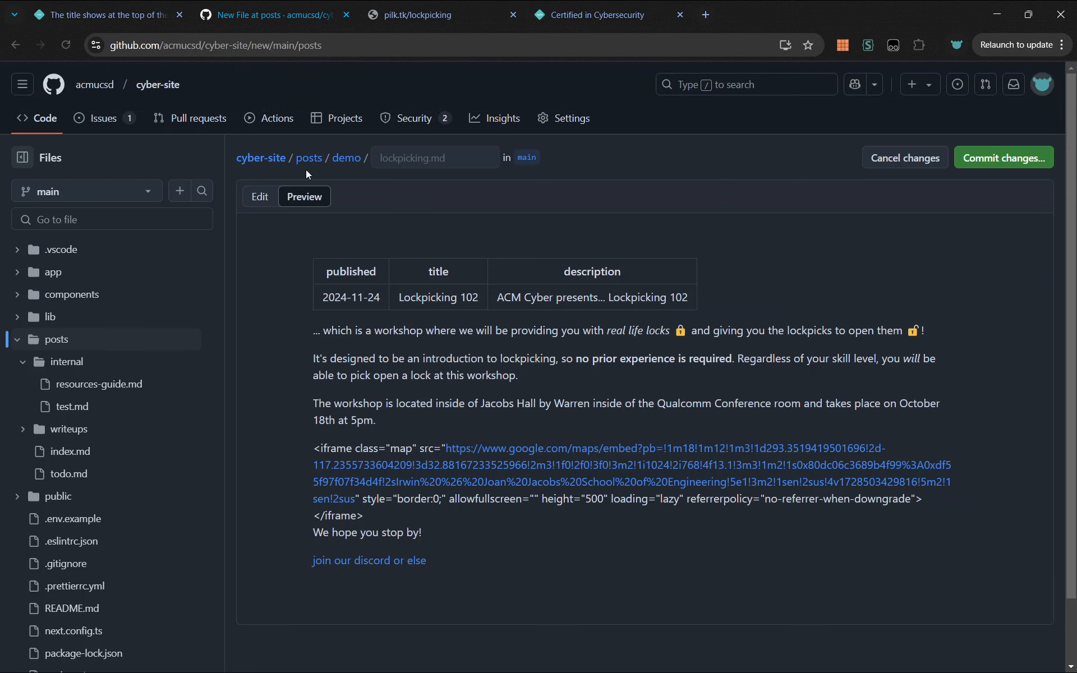
pyautogui.click(259, 196)
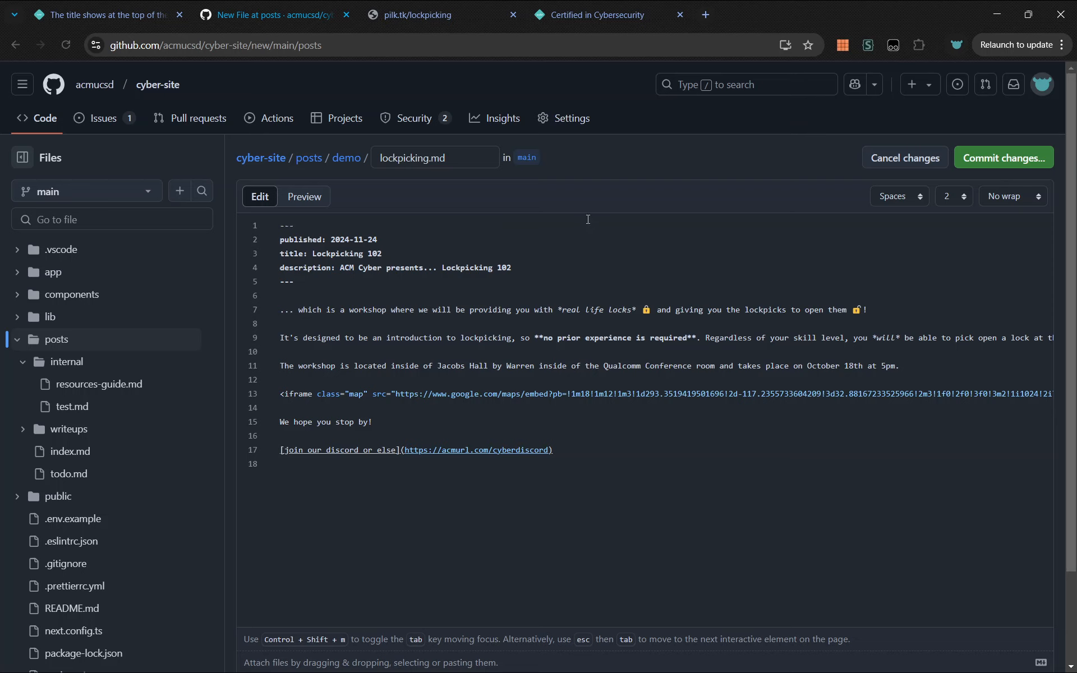
# - Try removing the published line from the front matter of lockpicking.md, and undo the removal
pyautogui.moveTo(331, 239); pyautogui.dragTo(382, 240)
pyautogui.click(301, 241)
pyautogui.hotkey('shift', 'Home')
pyautogui.press('BackSpace')
pyautogui.press('BackSpace')
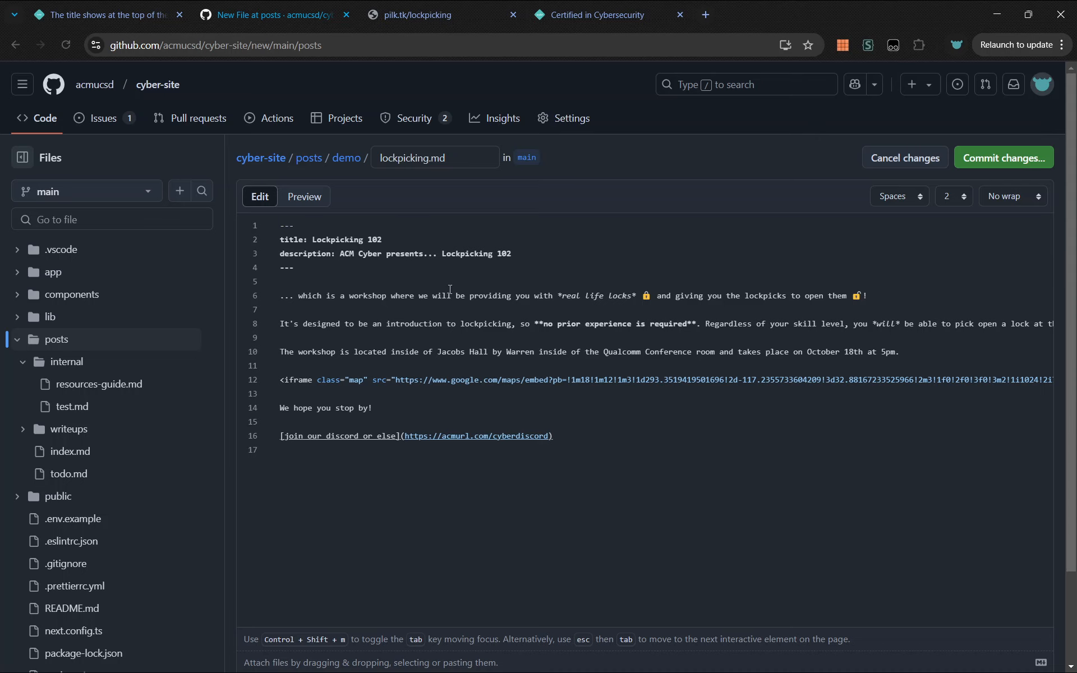
pyautogui.hotkey('ctrl', 'z')
# - Set the published date in the front matter of lockpicking.md to 2025-01-27
pyautogui.doubleClick(349, 240)
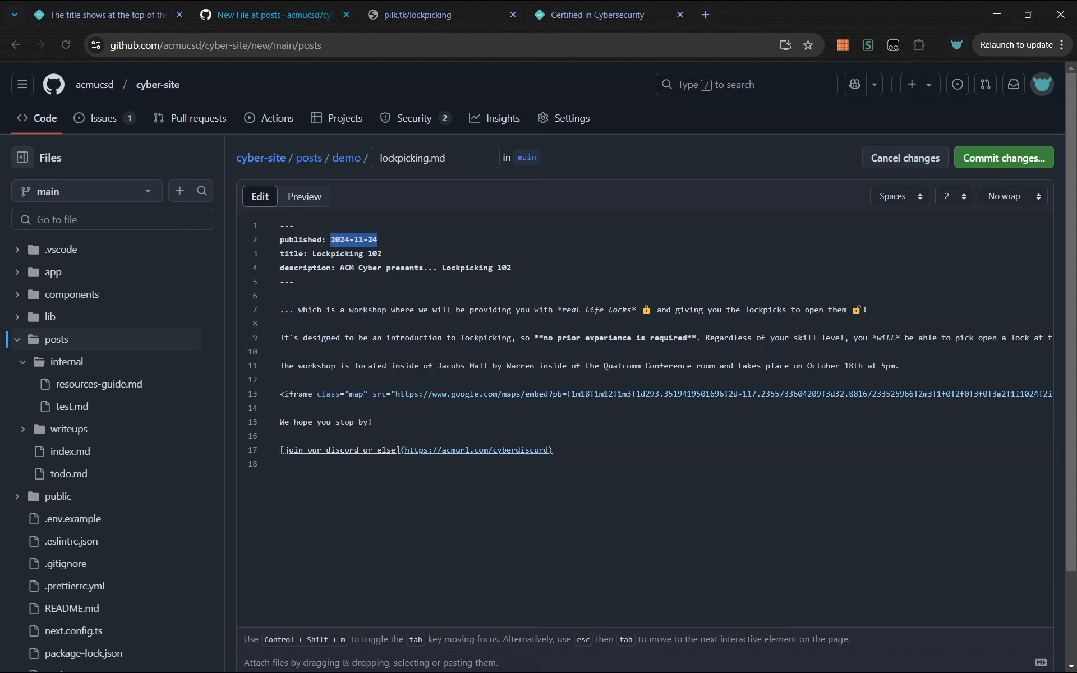
pyautogui.write('2025-01-27')
pyautogui.moveTo(377, 239); pyautogui.dragTo(333, 238)
# - Check how the date is displayed under the title on the ACM Cyber test page, and return to the GitHub editor
pyautogui.hotkey('ctrl', 'shift', 'Tab')
pyautogui.moveTo(184, 155); pyautogui.dragTo(232, 155)
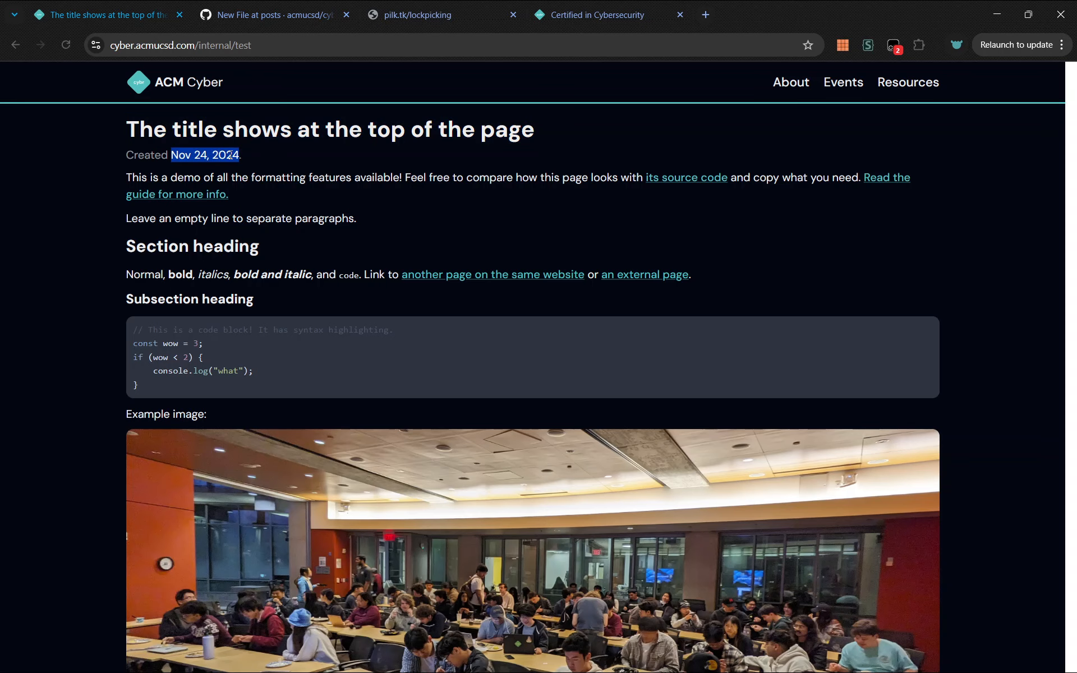
pyautogui.click(298, 177)
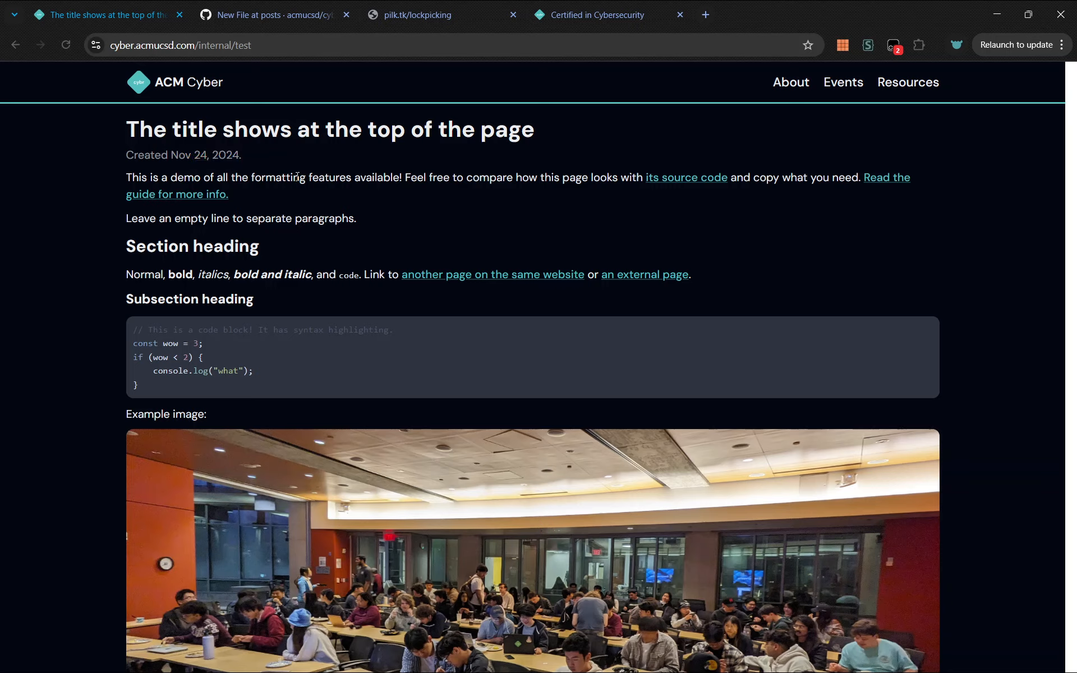
pyautogui.hotkey('ctrl', 'Tab')
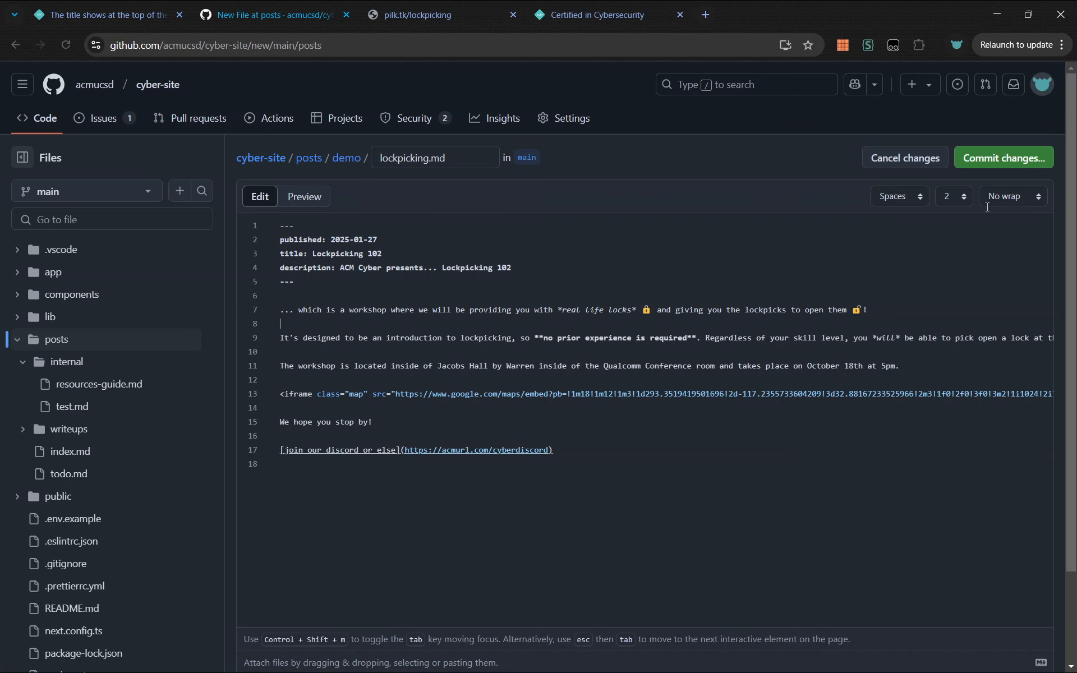
# - Commit the new file directly to the main branch with the message "Lockpicking 102" and the extended description "wow"
pyautogui.click(1004, 157)
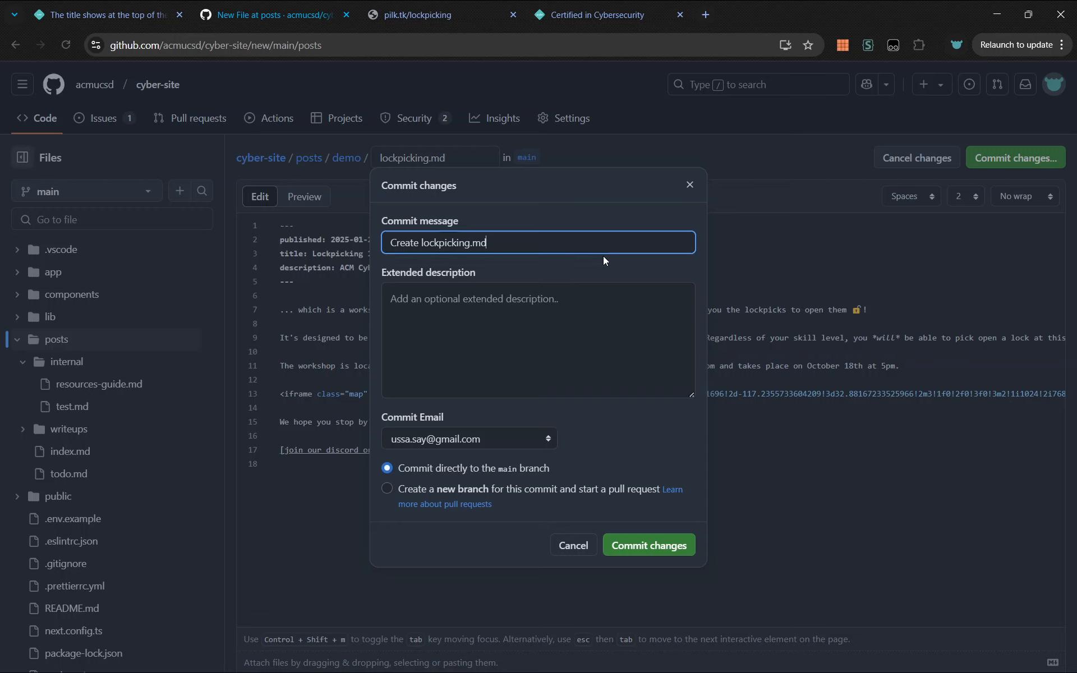
pyautogui.hotkey('ctrl', 'a')
pyautogui.write('Lockpicking 102')
pyautogui.click(590, 335)
pyautogui.write('wow')
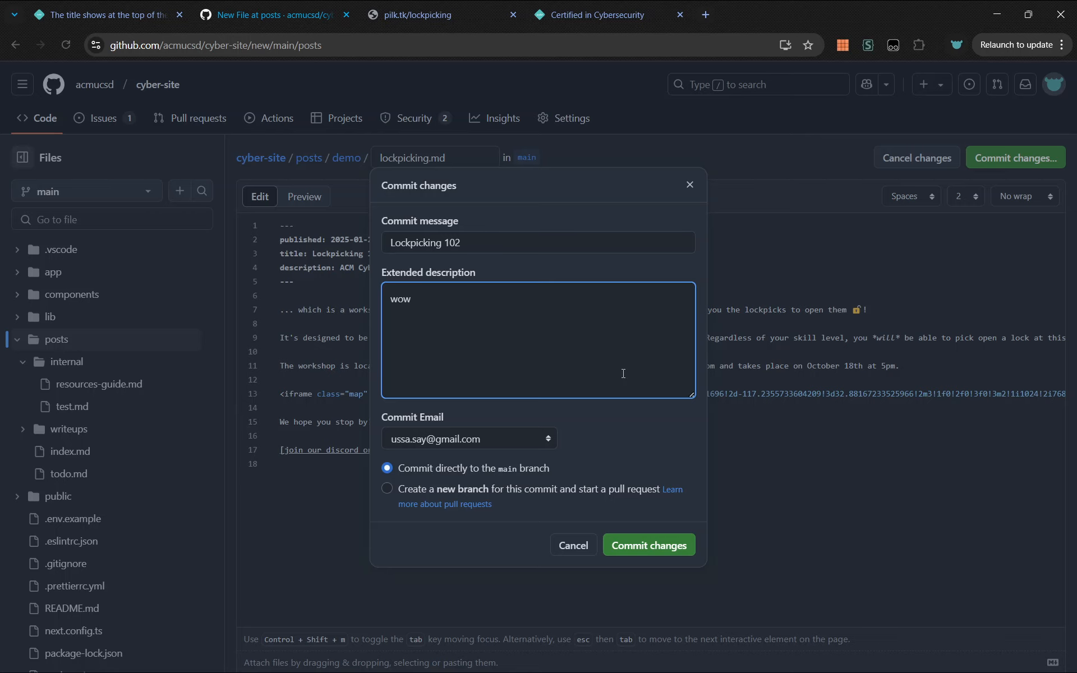
pyautogui.click(653, 544)
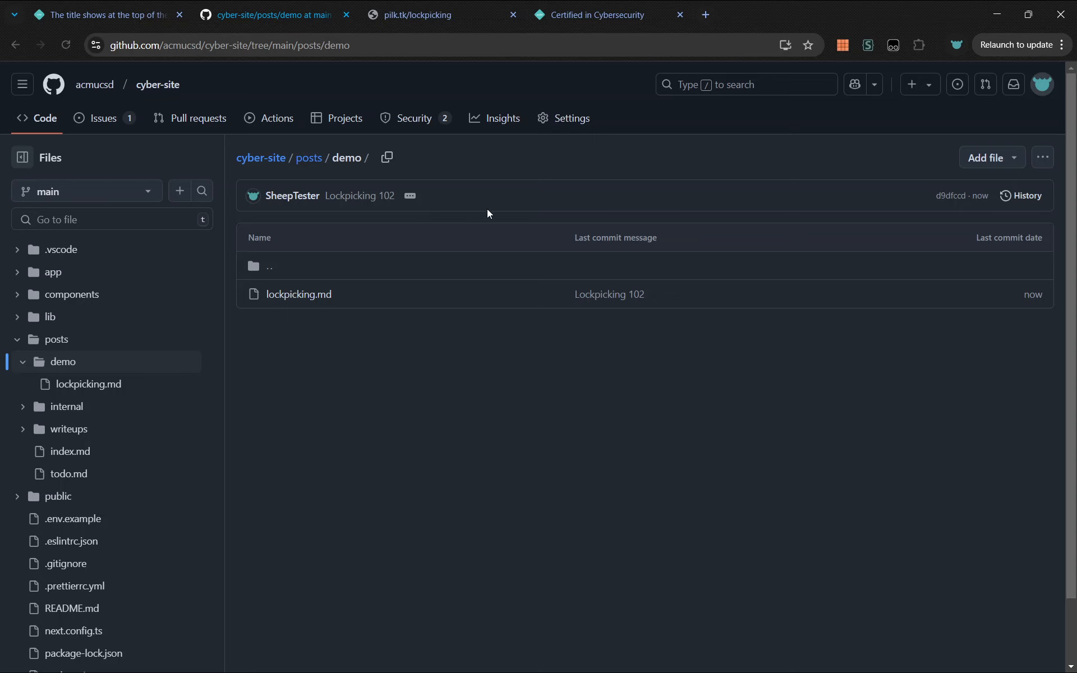
# - Check the new commit's extended description in the demo folder and its deployment status on the cyber-site repository's main page
pyautogui.click(410, 197)
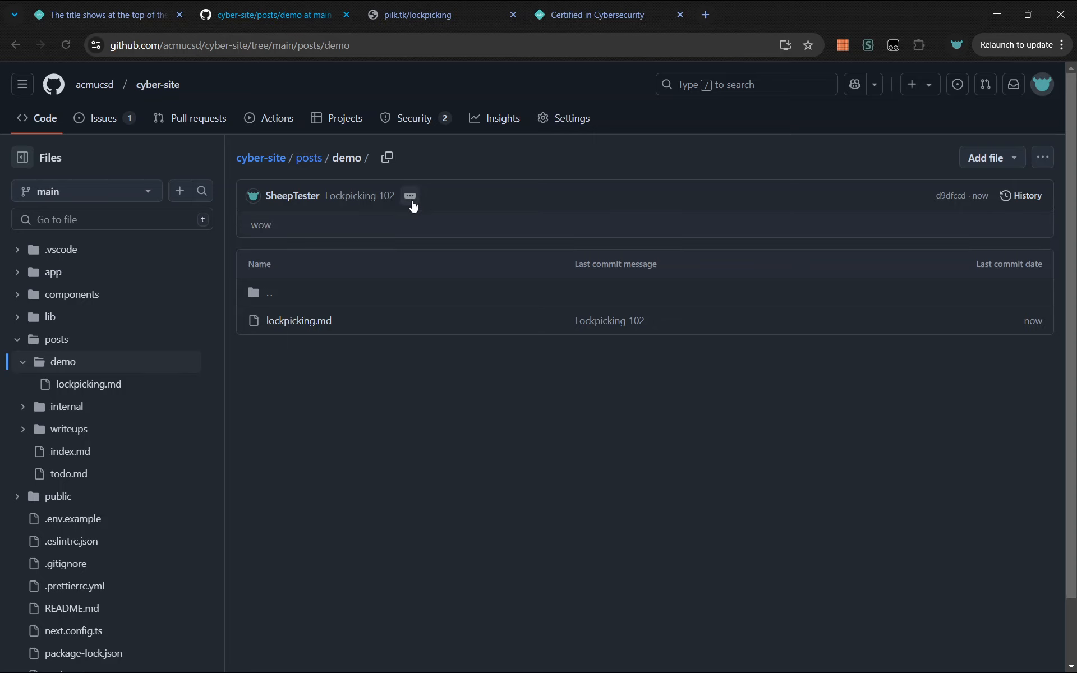
pyautogui.click(249, 159)
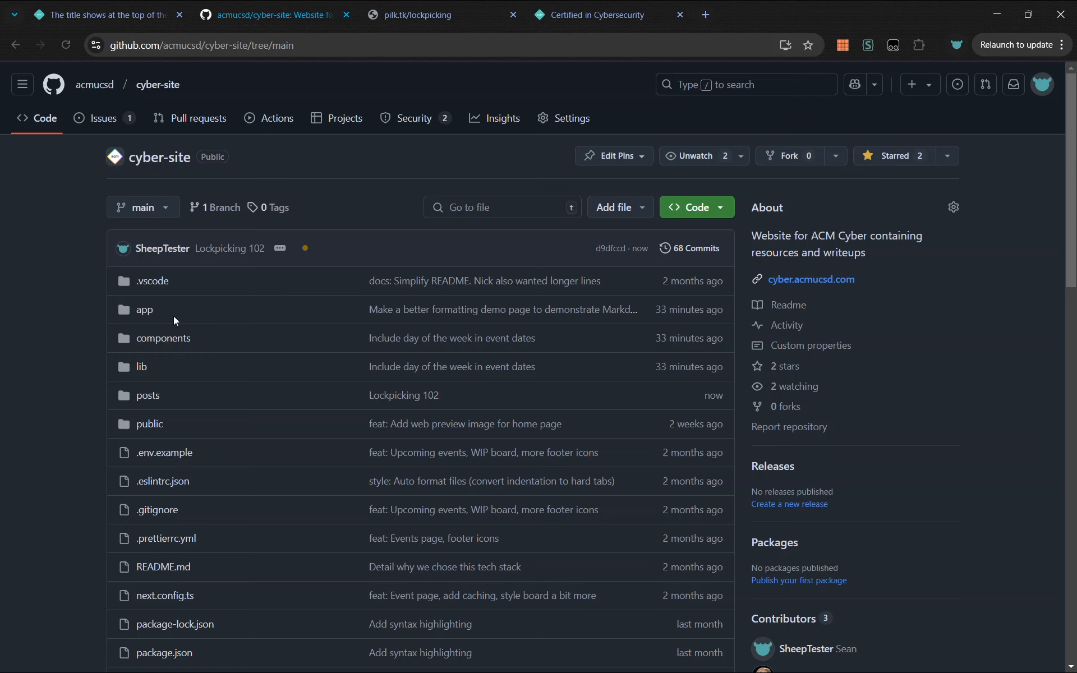
pyautogui.hotkey('alt', 'Tab')
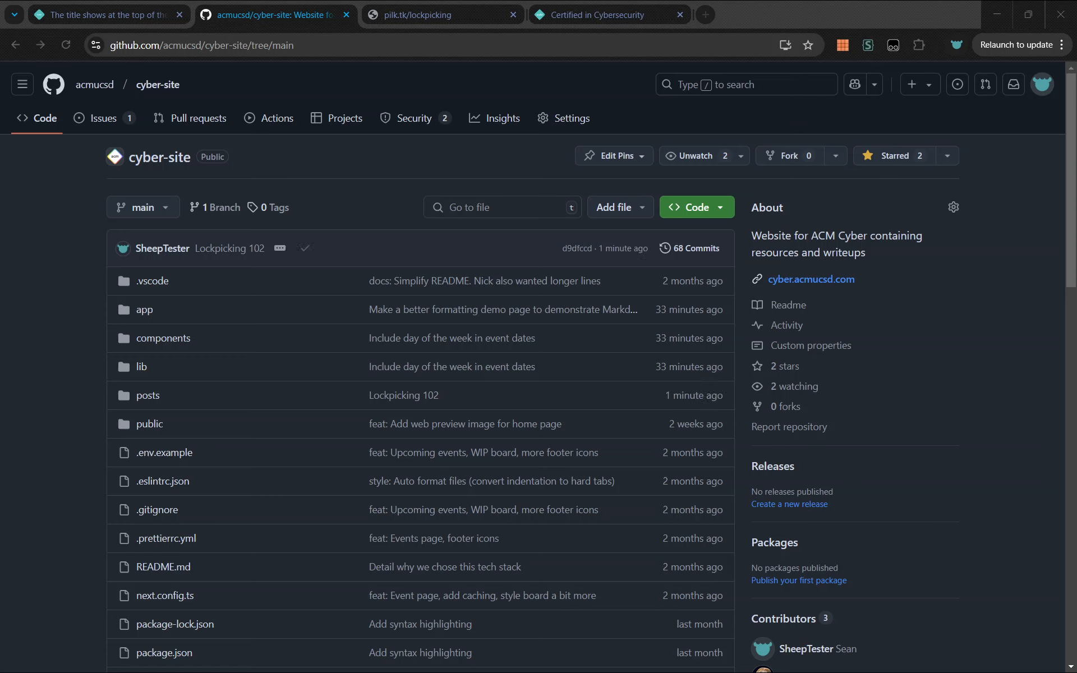
pyautogui.click(978, 368)
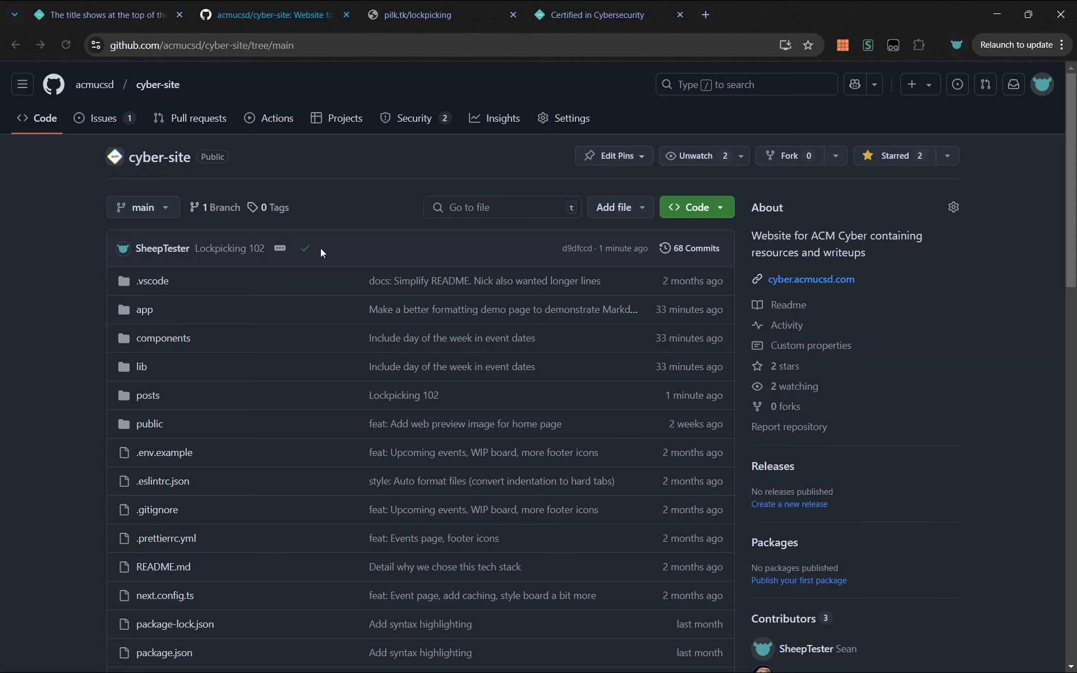
pyautogui.click(305, 248)
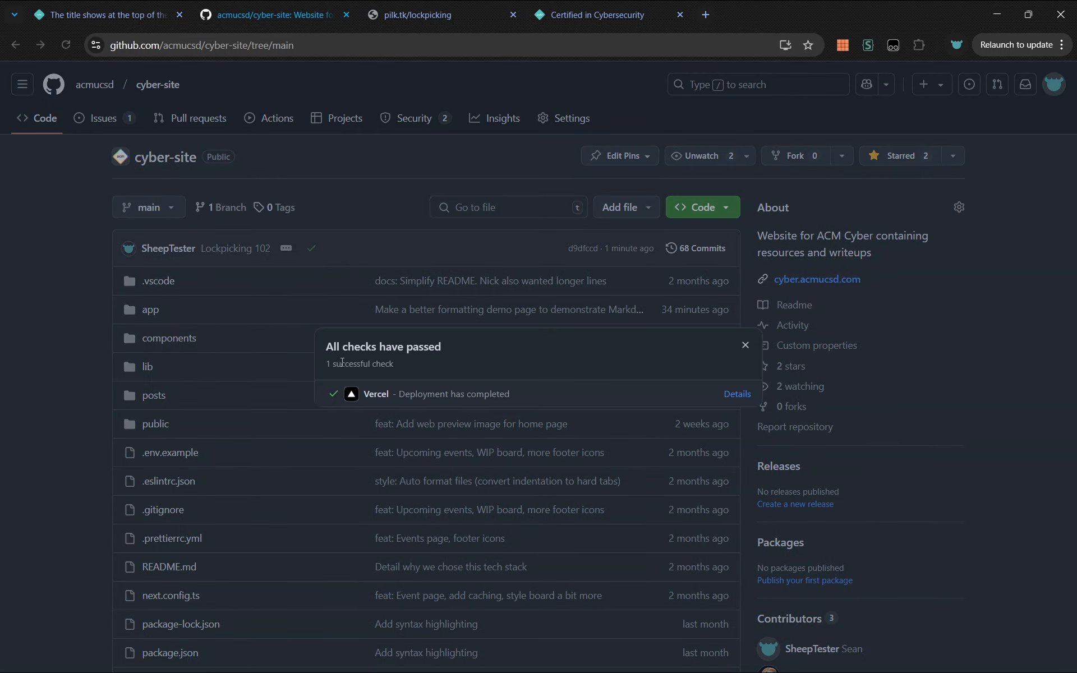
pyautogui.press('Escape')
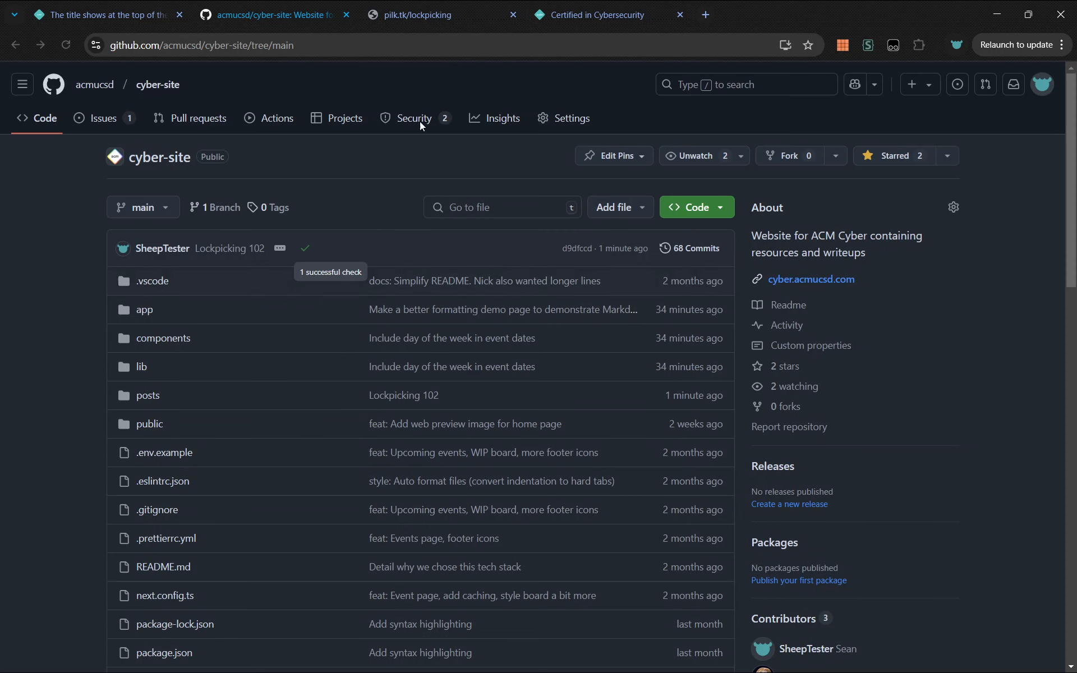
# - Reload the ACM Cyber Resources page, open the Lockpicking 102 post from the recent posts, and review it down to the Discord link
pyautogui.click(89, 7)
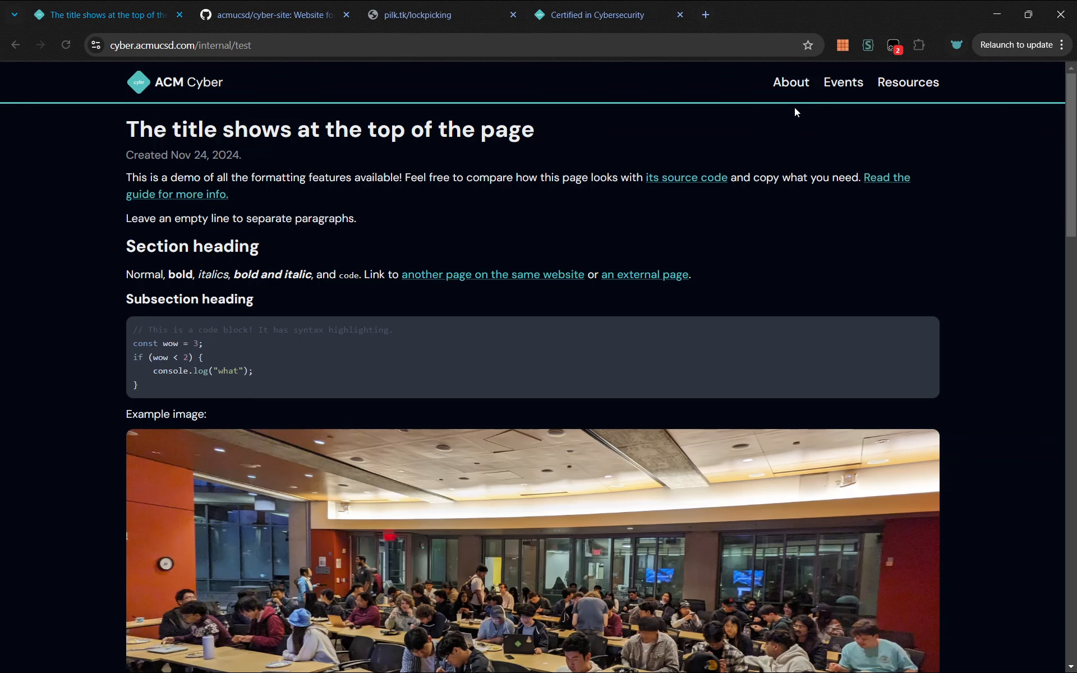
pyautogui.click(909, 92)
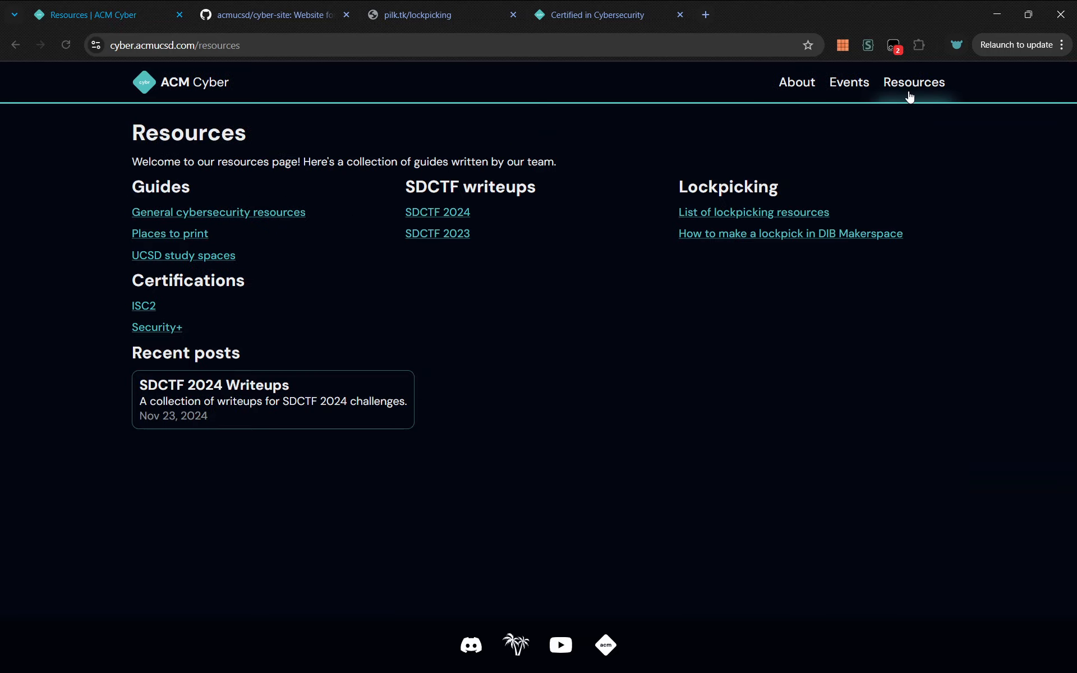
pyautogui.click(68, 45)
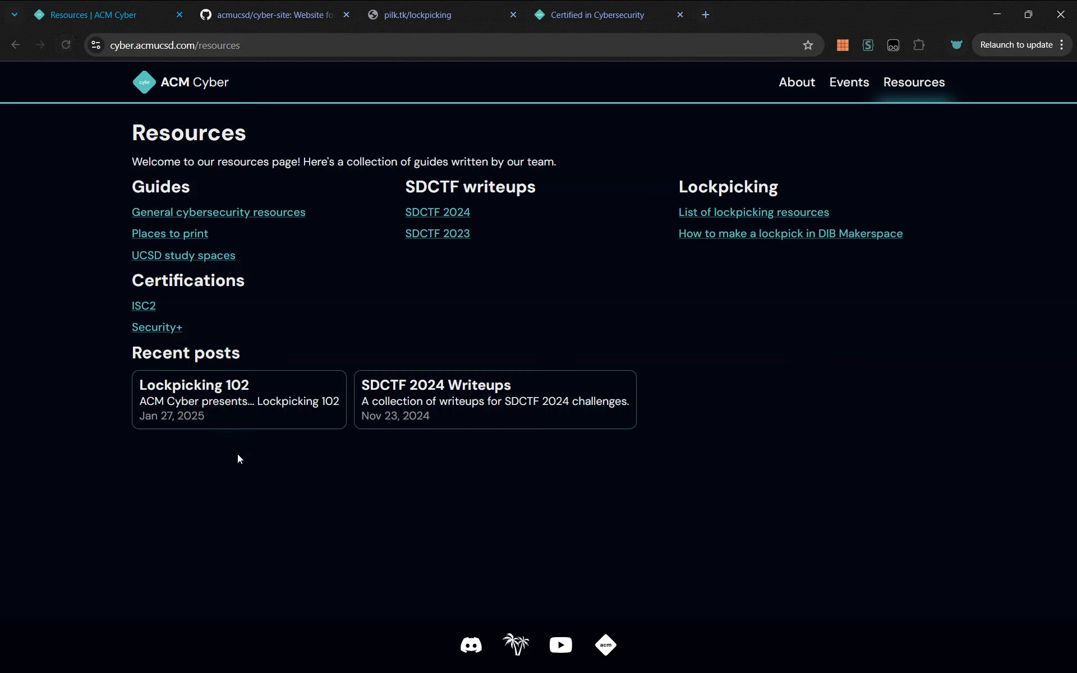
pyautogui.click(225, 404)
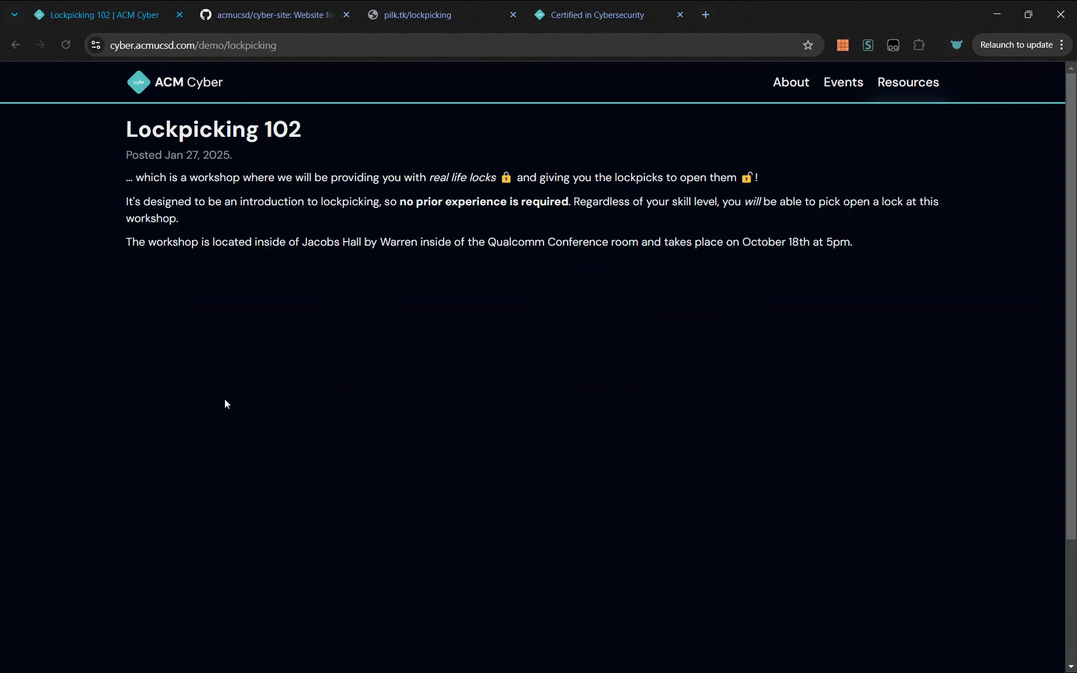
pyautogui.scroll(-2, 65, 282)
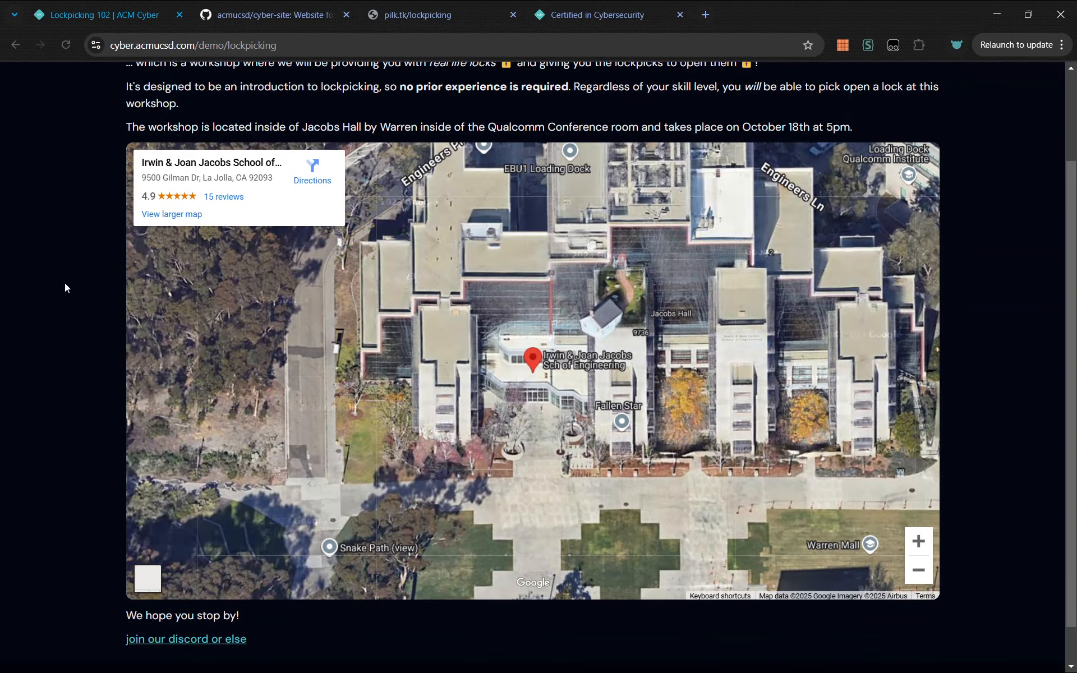
pyautogui.scroll(-1, 3, 493)
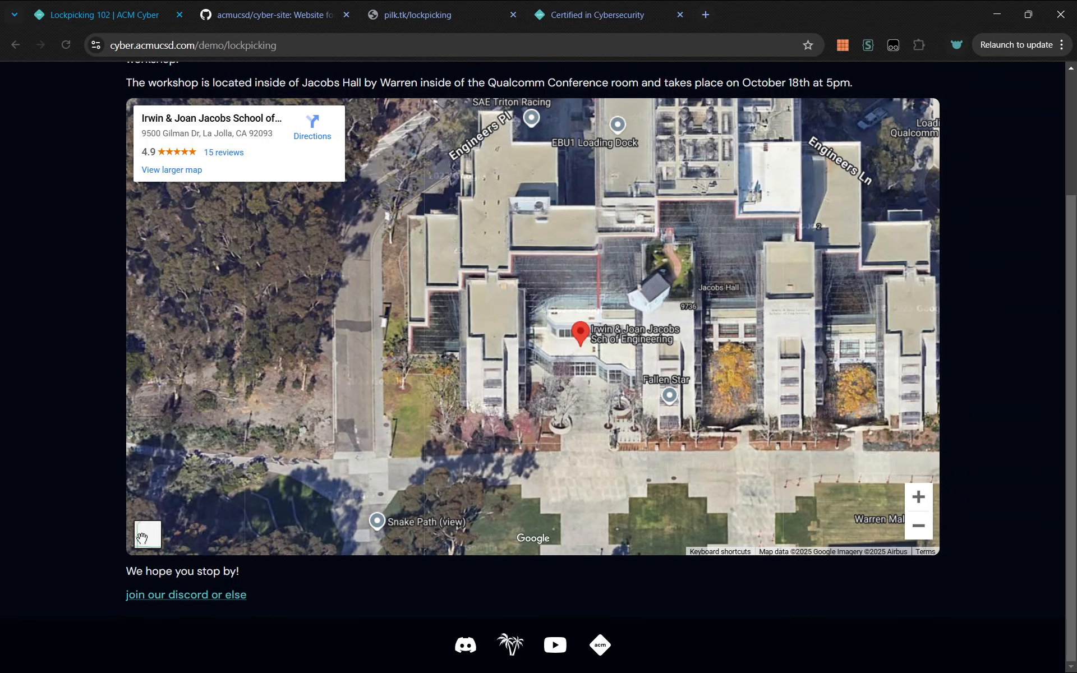
pyautogui.scroll(3, 79, 428)
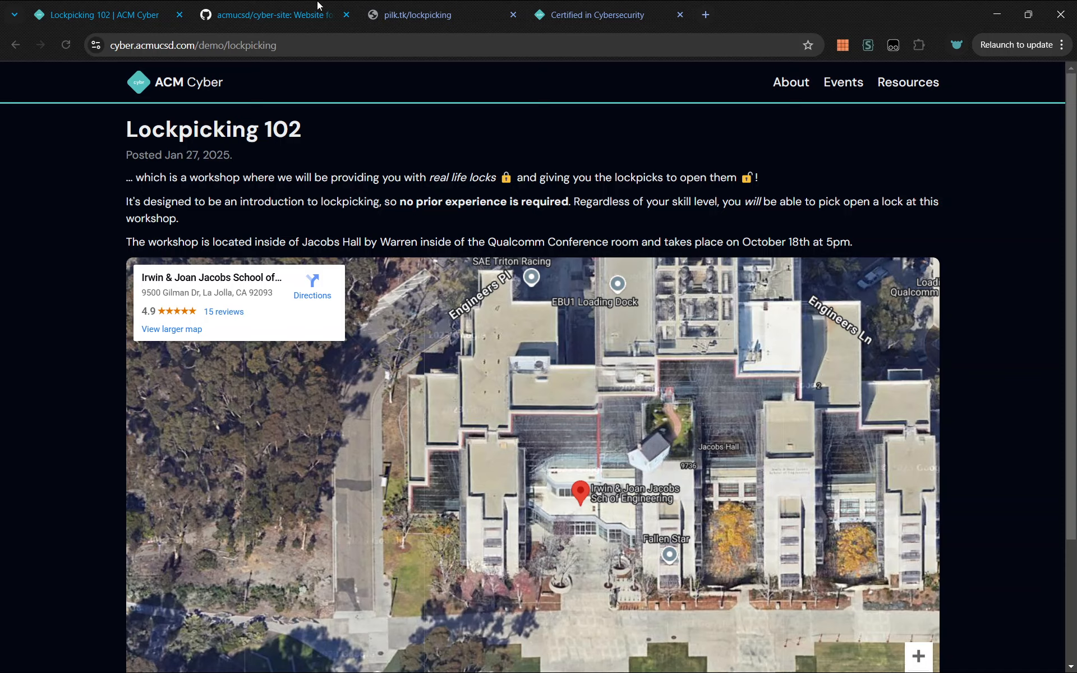
# - Close the original pilk.tk/lockpicking page and open test.md from the posts/internal folder of the cyber-site repository on GitHub
pyautogui.click(306, 14)
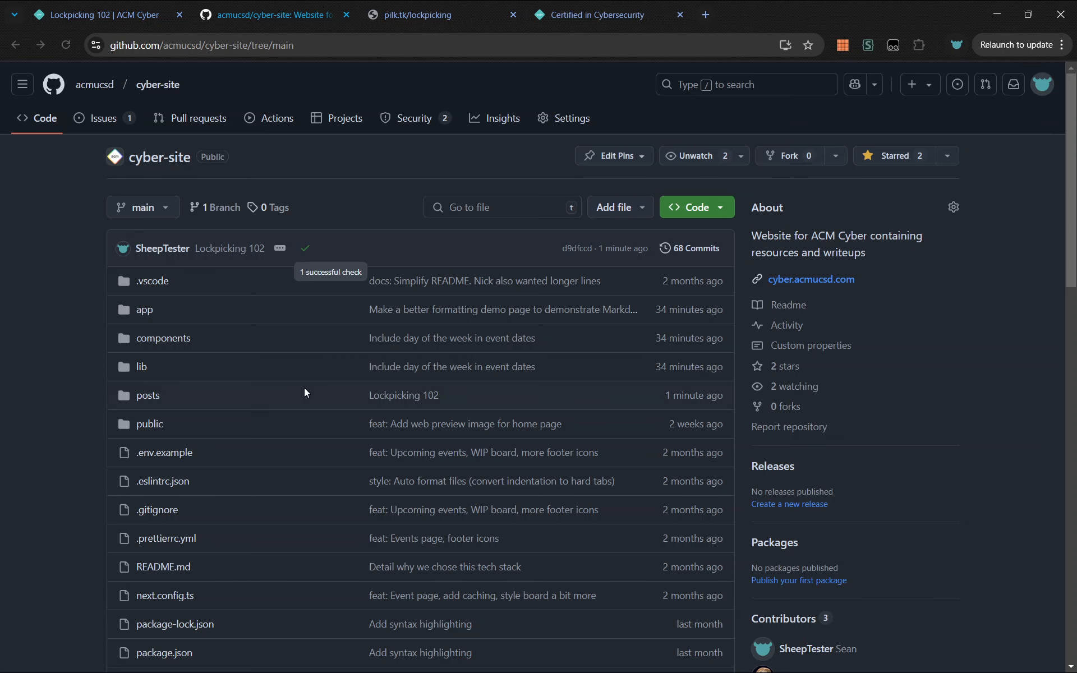
pyautogui.middleClick(476, 1)
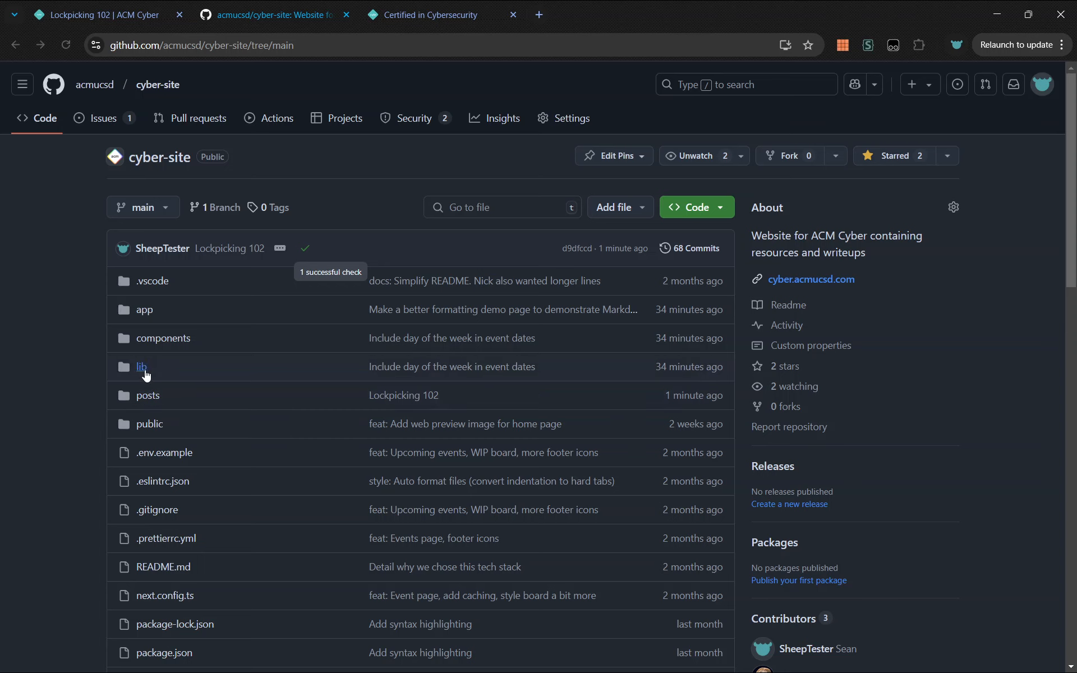
pyautogui.hotkey('ctrl', 'shift', 'Tab')
pyautogui.click(245, 7)
pyautogui.click(156, 398)
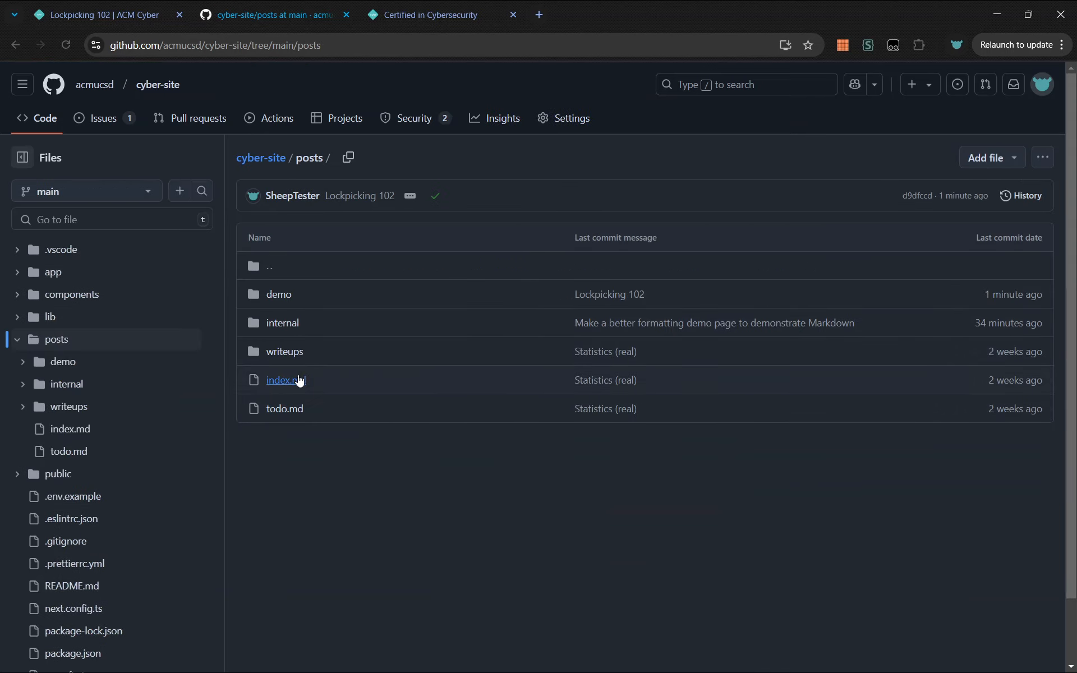
pyautogui.click(282, 322)
pyautogui.click(290, 328)
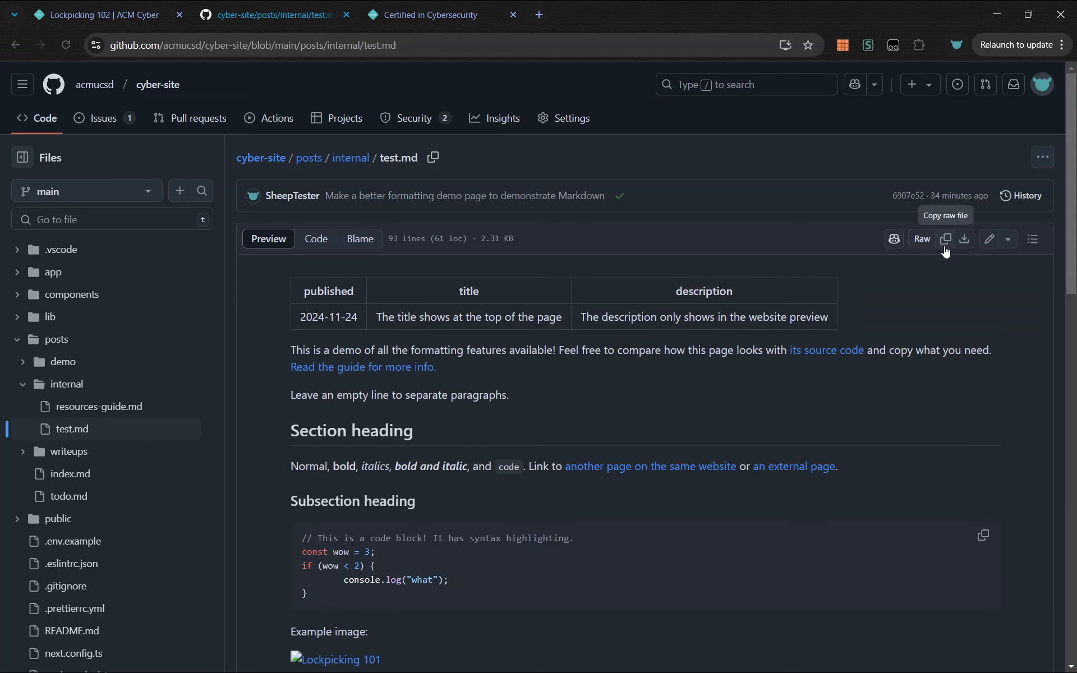
# - Copy the raw contents of test.md and start a new file named demo/certified.md in the posts folder
pyautogui.click(948, 242)
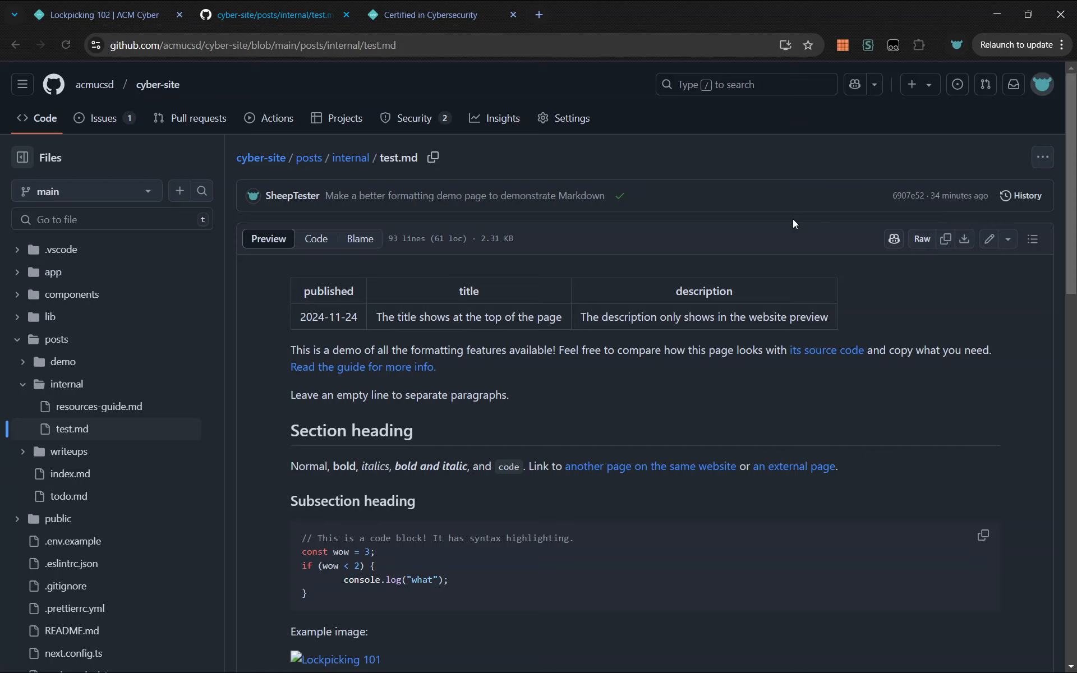
pyautogui.hscroll(-5, 792, 219)
pyautogui.hscroll(-5, 584, 207)
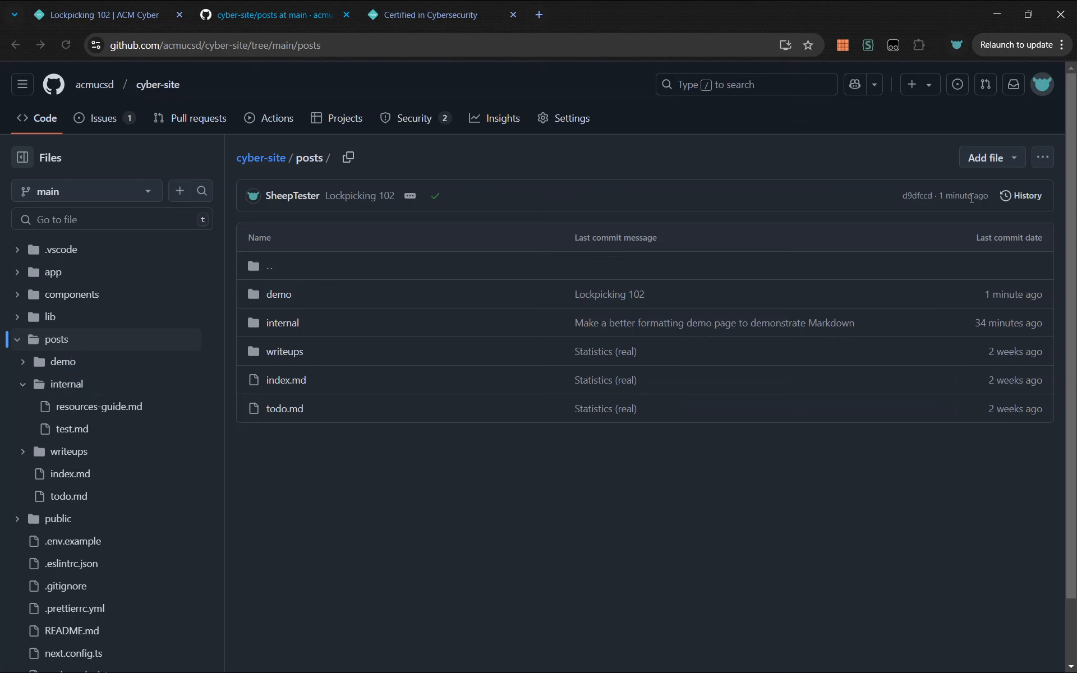
pyautogui.click(989, 169)
pyautogui.click(956, 188)
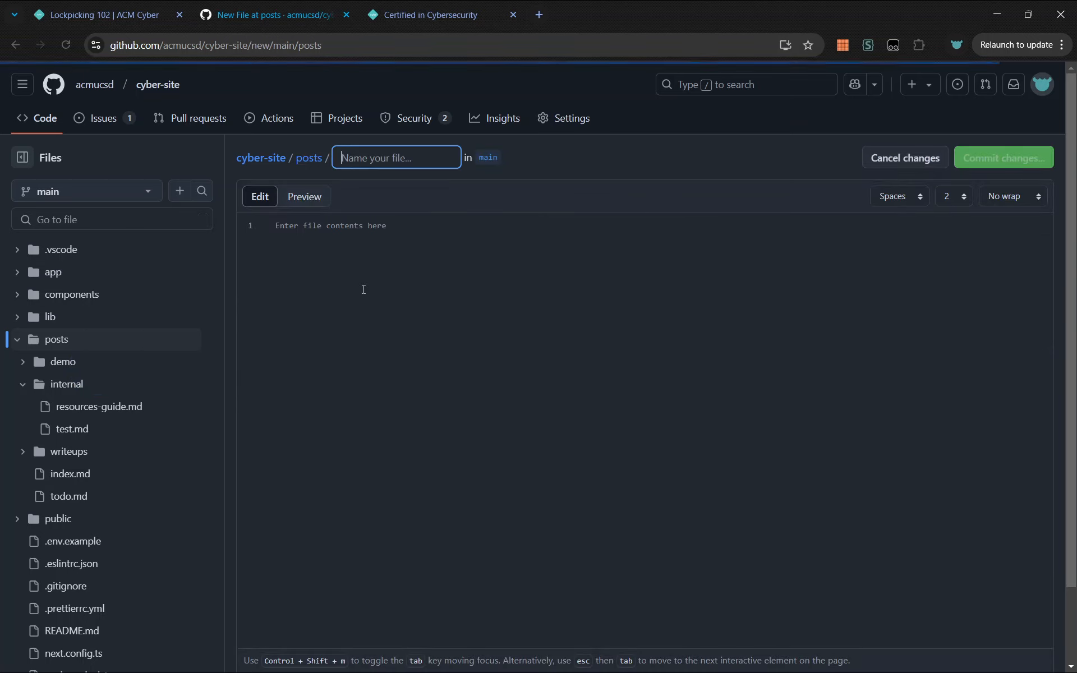
pyautogui.write('demo/certifi')
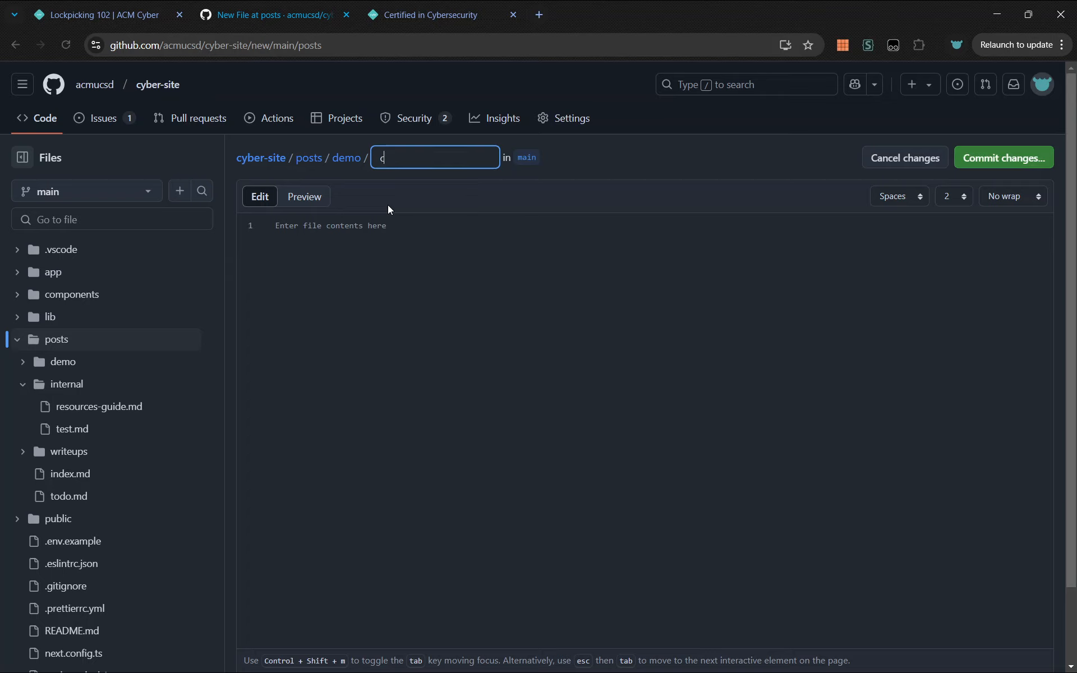
pyautogui.write('ed.md')
pyautogui.press('Tab')
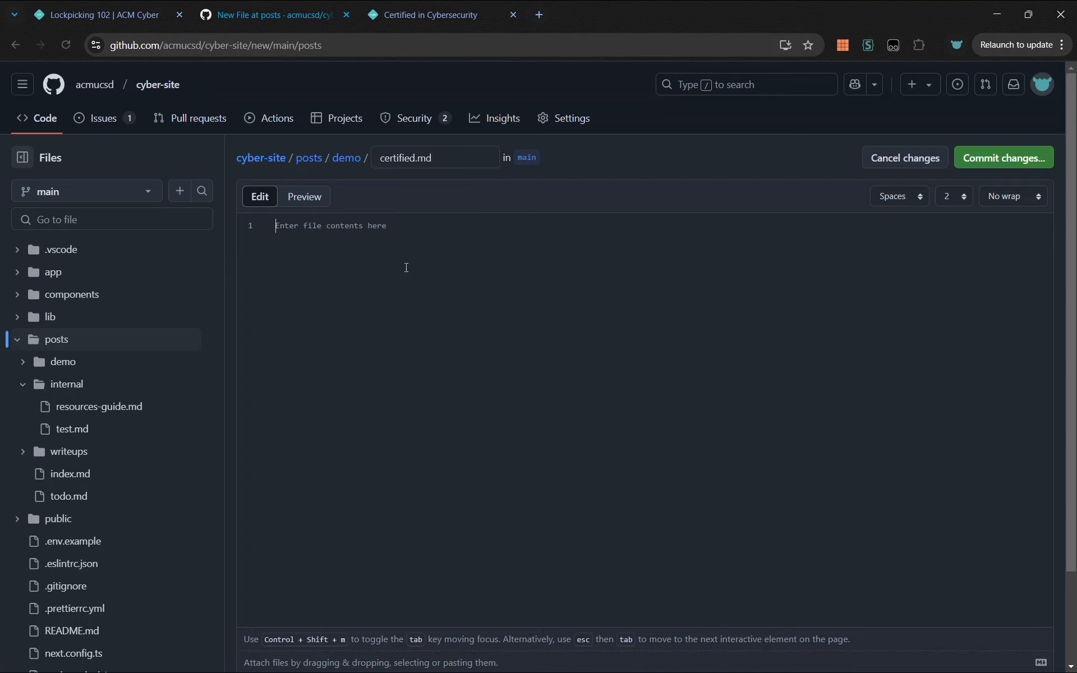
# - Paste the copied demo source into certified.md and delete everything below the front matter
pyautogui.hotkey('ctrl', 'v')
pyautogui.scroll(15, 406, 267)
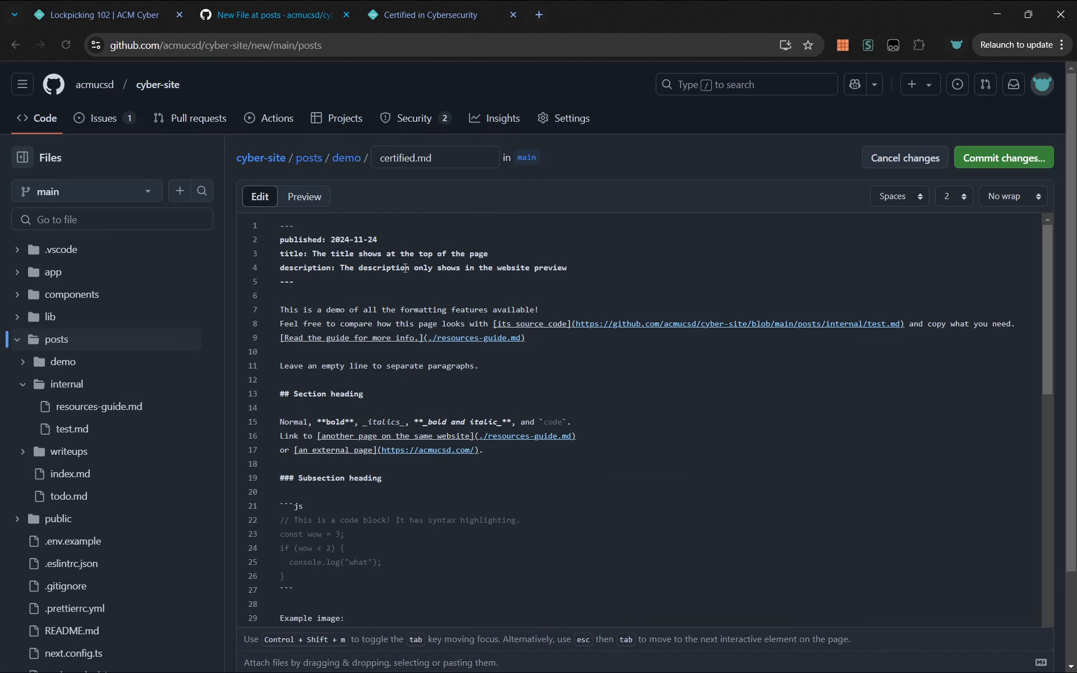
pyautogui.click(326, 291)
pyautogui.hotkey('ctrl', 'shift', 'End')
pyautogui.press('Delete')
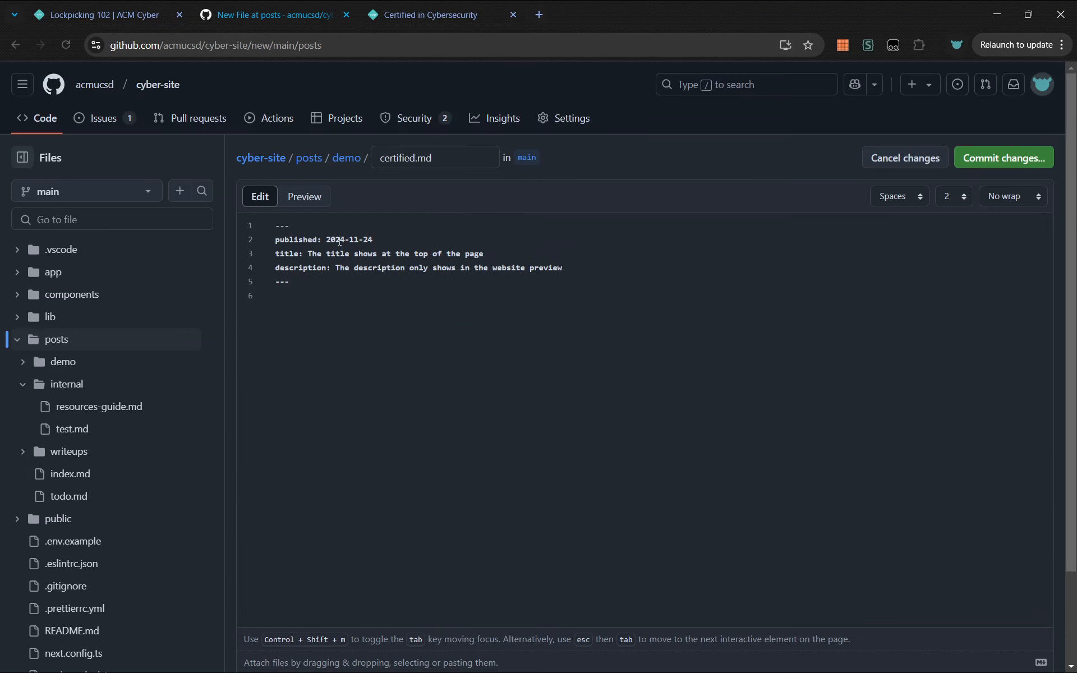
# - Set the title in the front matter to "Certified in Cybersecurity"
pyautogui.moveTo(308, 255); pyautogui.dragTo(485, 253)
pyautogui.hotkey('ctrl', 'Tab')
pyautogui.hotkey('ctrl', 'shift', 'Tab')
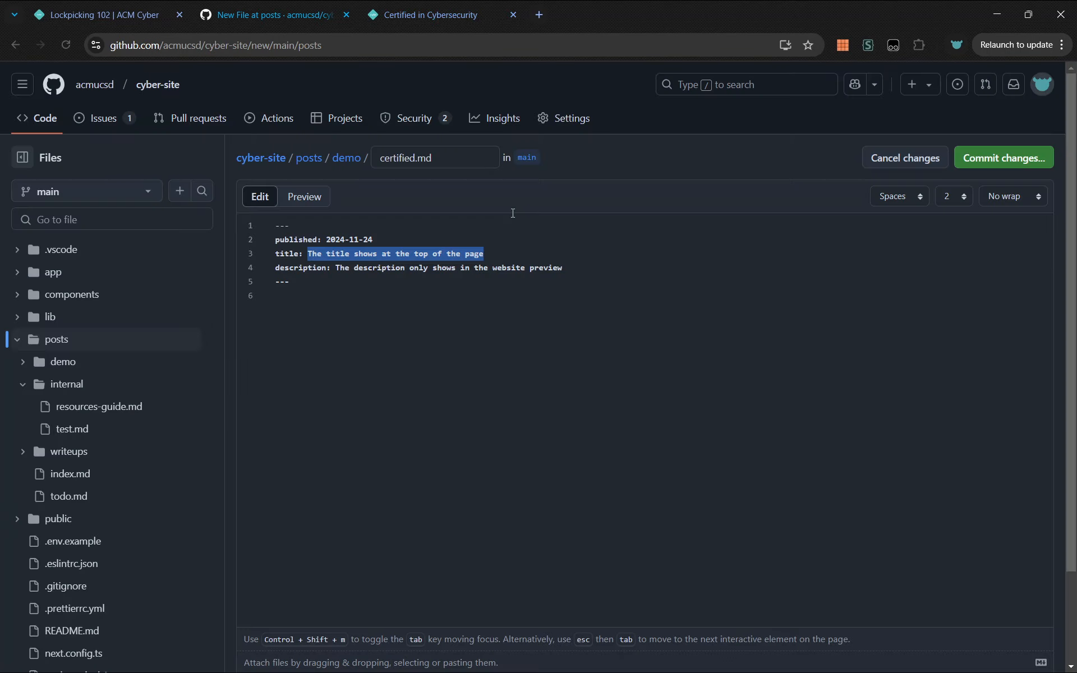
pyautogui.write('Certified in Cybersecurity')
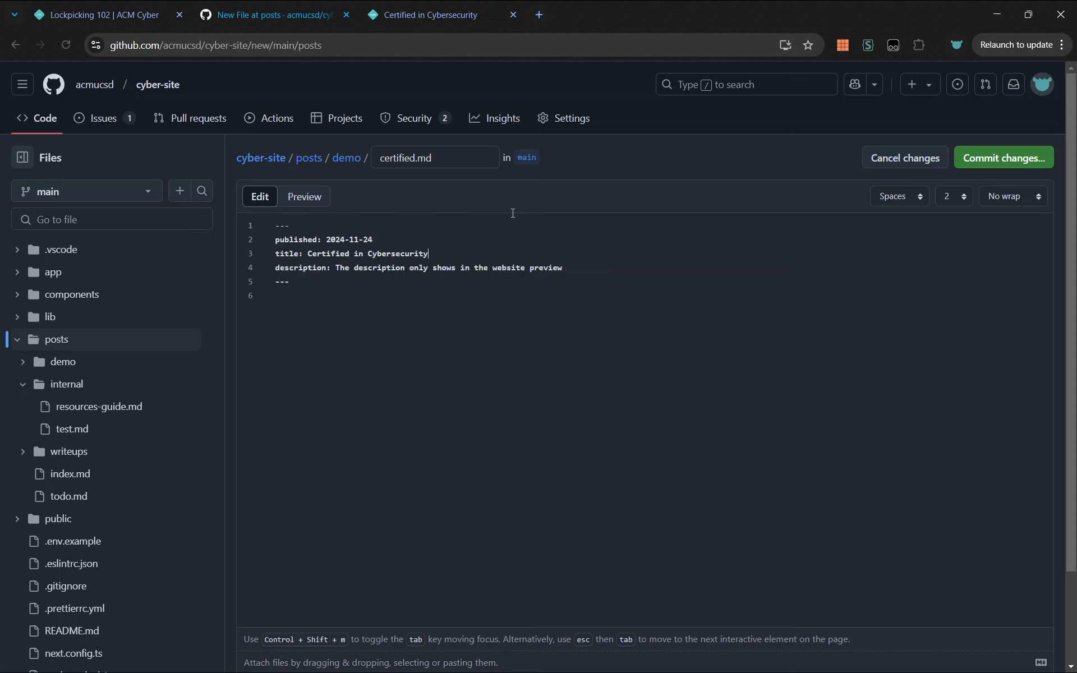
# - Replace the front matter description with the three-sentence tagline copied from the Certified in Cybersecurity Google Sites page
pyautogui.hotkey('ctrl', 'Tab')
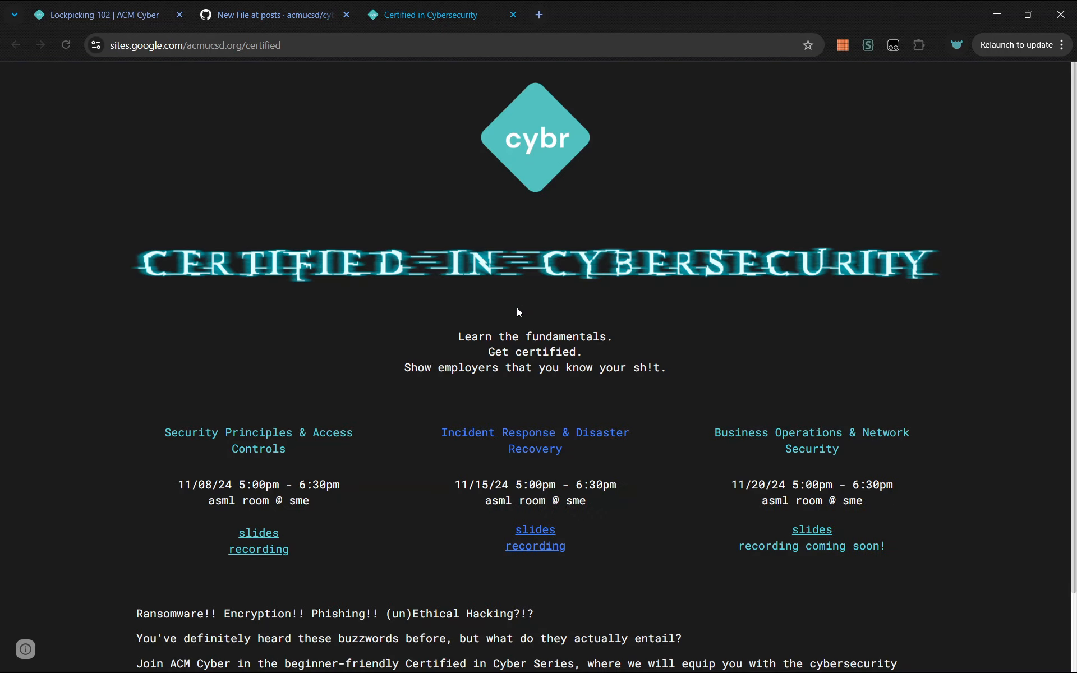
pyautogui.moveTo(465, 341); pyautogui.dragTo(668, 368)
pyautogui.hotkey('ctrl', 'c')
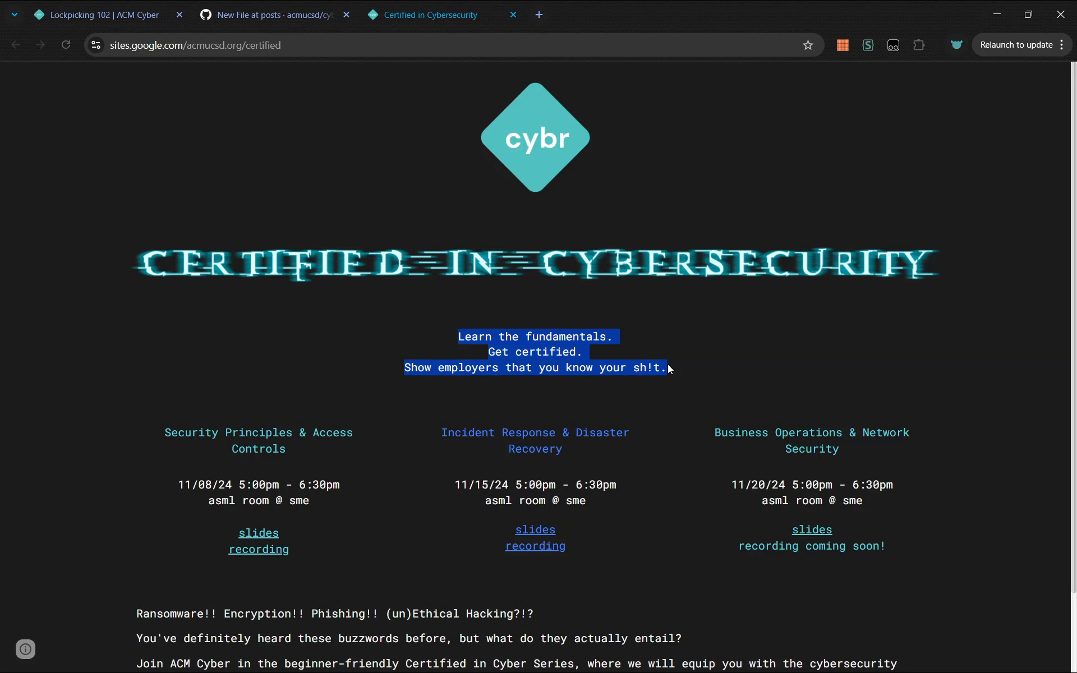
pyautogui.hotkey('ctrl', 'shift', 'Tab')
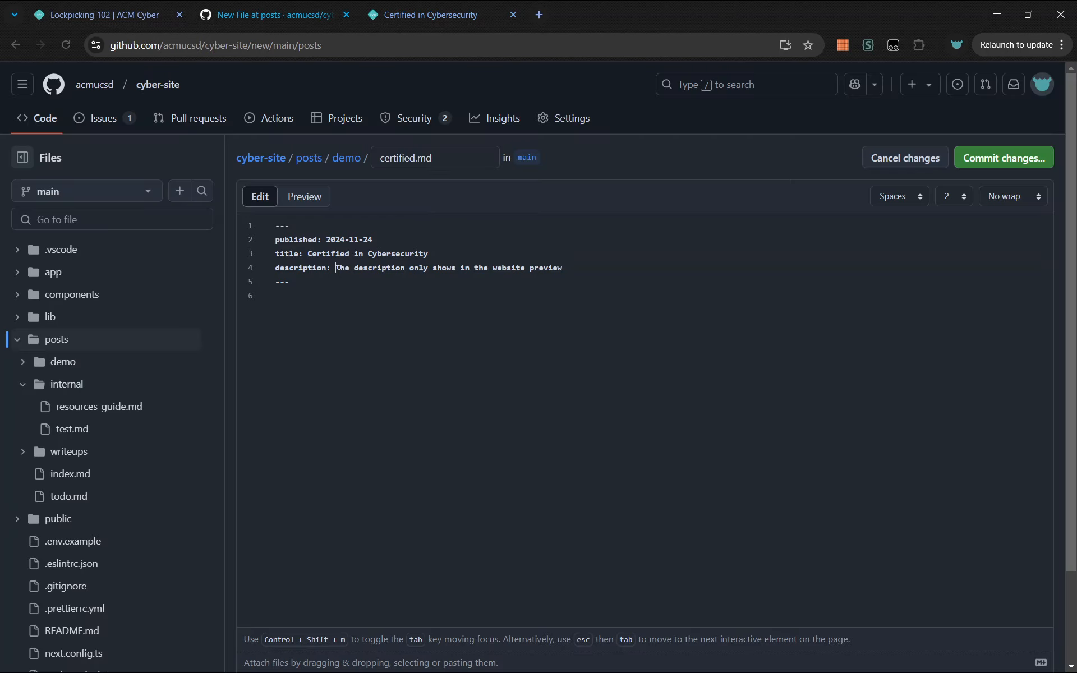
pyautogui.keyDown('shift'); pyautogui.click(584, 267); pyautogui.keyUp('shift')
pyautogui.hotkey('ctrl', 'v')
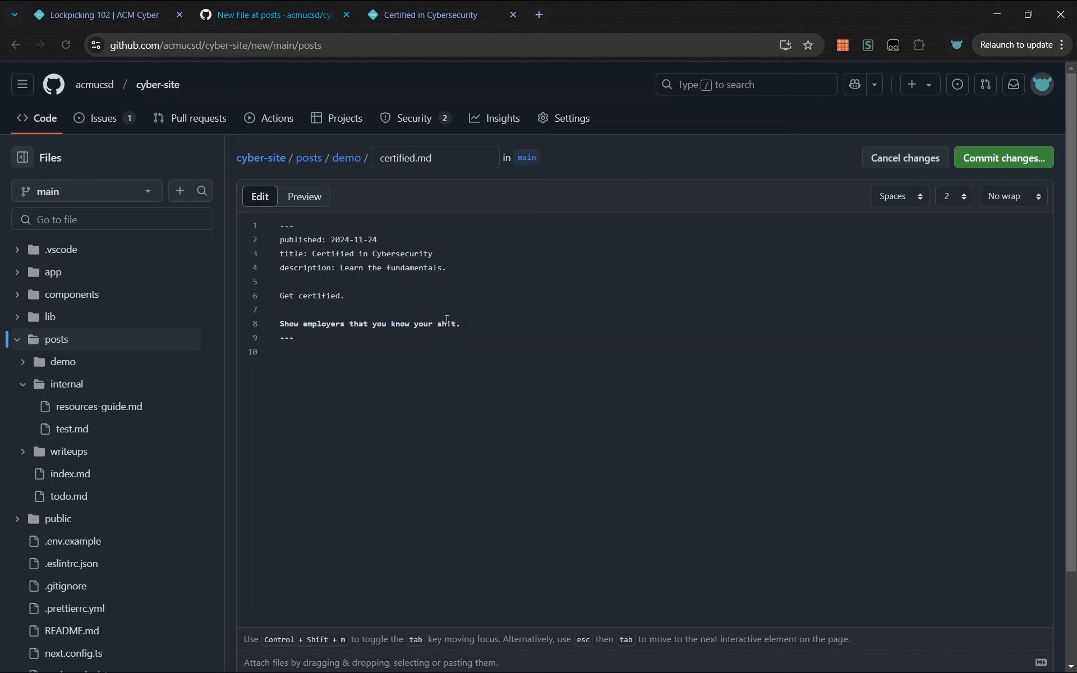
# - Join the pasted tagline into one description line: "Learn the fundamentals. Get certified. Show employers that you know your sh!t."
pyautogui.click(477, 264)
pyautogui.press('Delete')
pyautogui.press('Delete')
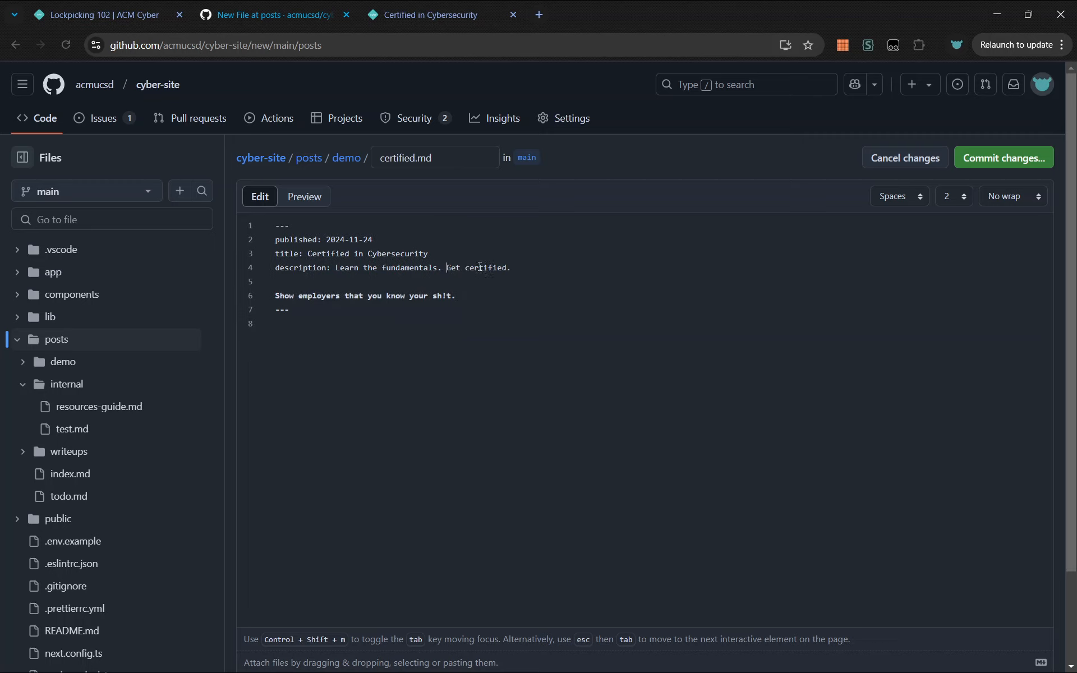
pyautogui.press('Delete')
pyautogui.press('Delete')
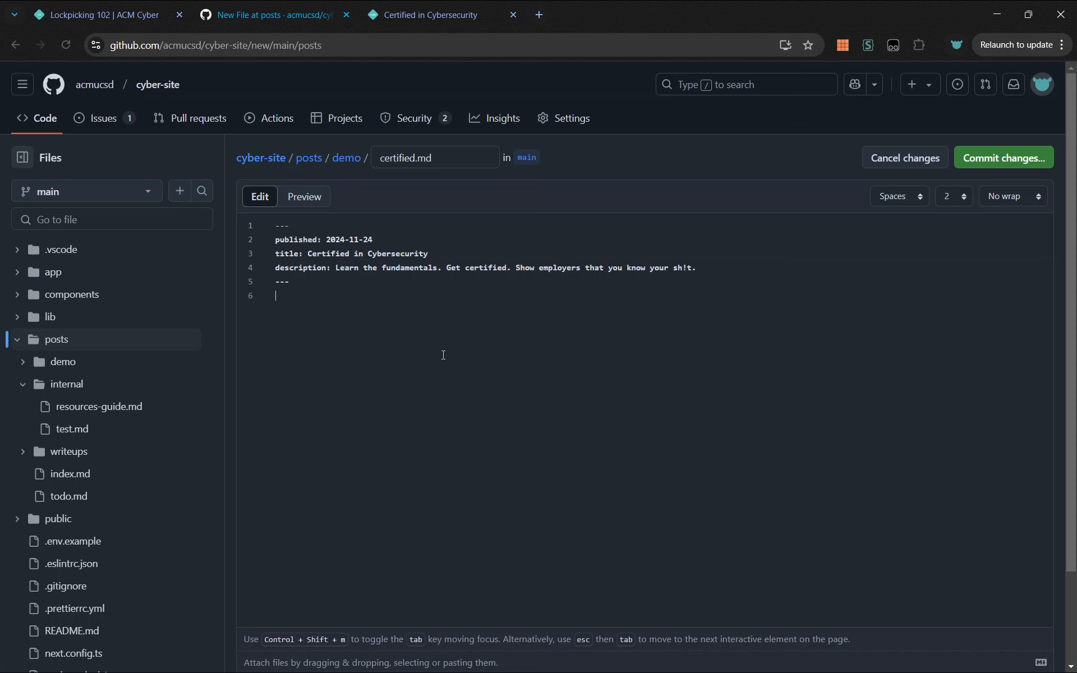
# - Copy all the Google Sites page text below the front matter, tighten its opening lines, and make "Security Principles & Access Controls" a bold list item
pyautogui.hotkey('ctrl', 'Tab')
pyautogui.click(359, 346)
pyautogui.scroll(-2, 359, 345)
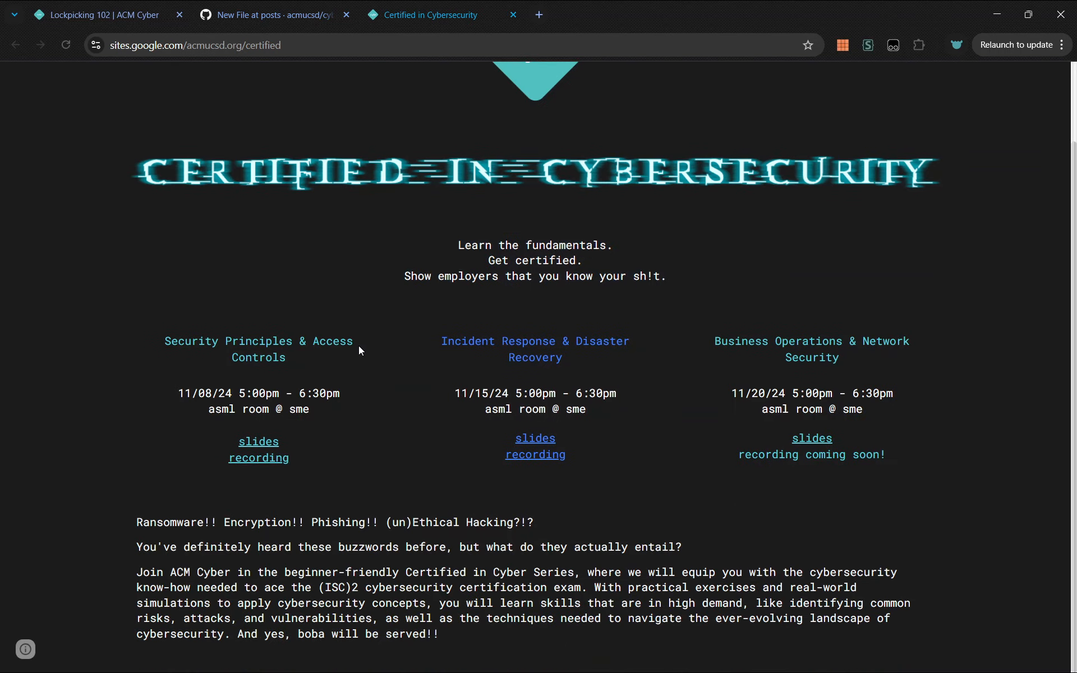
pyautogui.hotkey('ctrl', 'a')
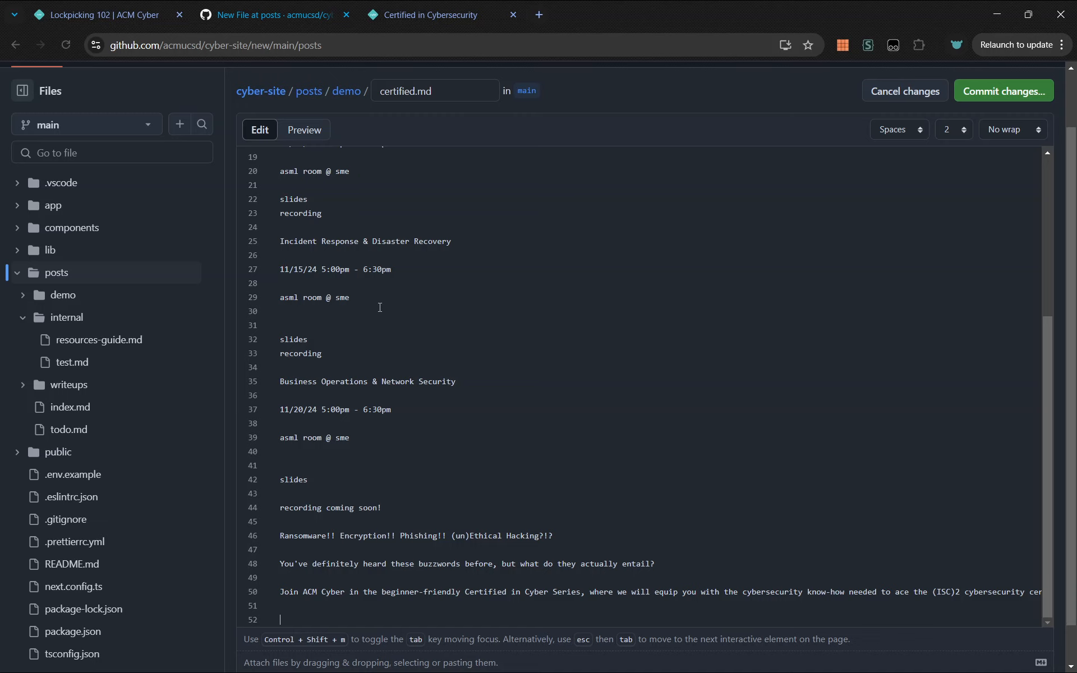
pyautogui.scroll(5, 380, 307)
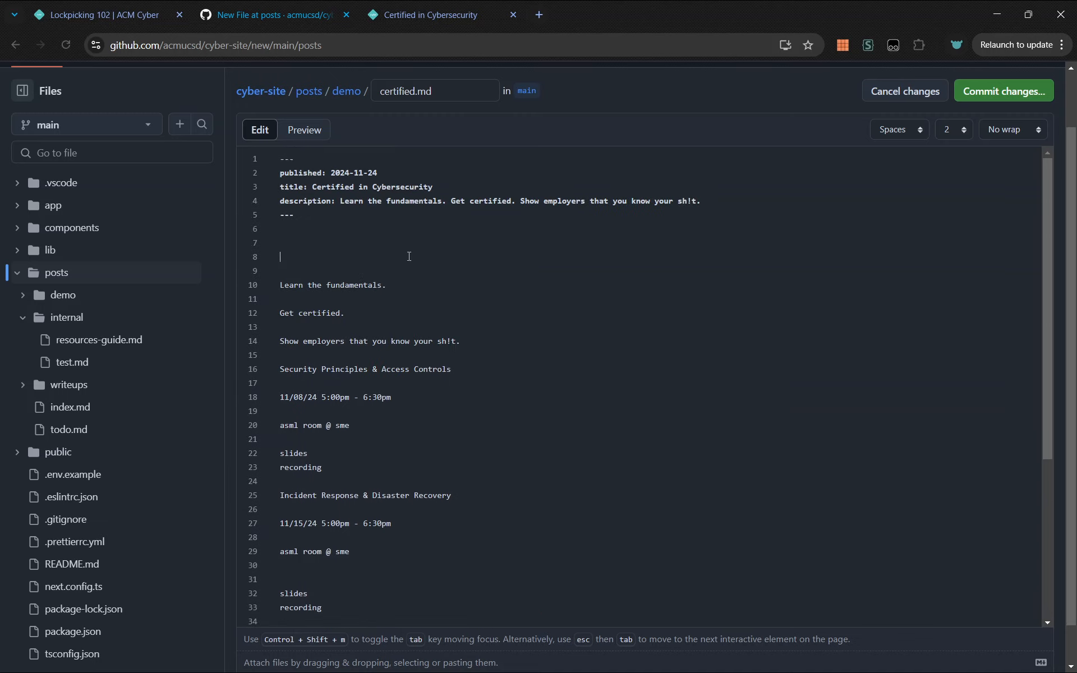
pyautogui.hotkey('alt', 'Tab')
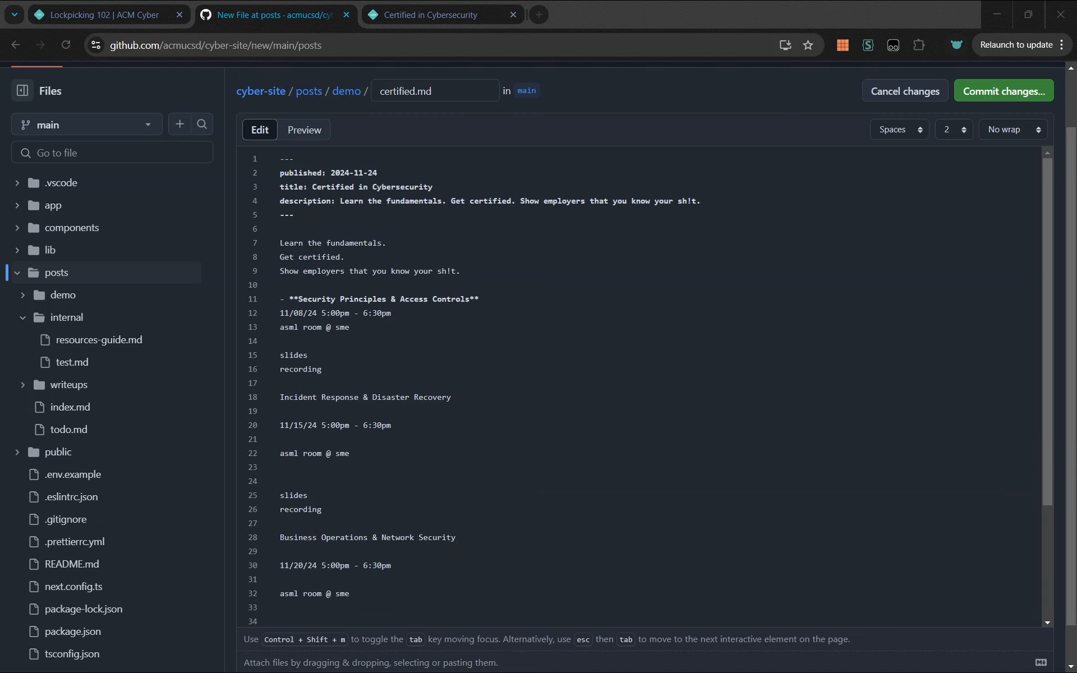
pyautogui.click(507, 425)
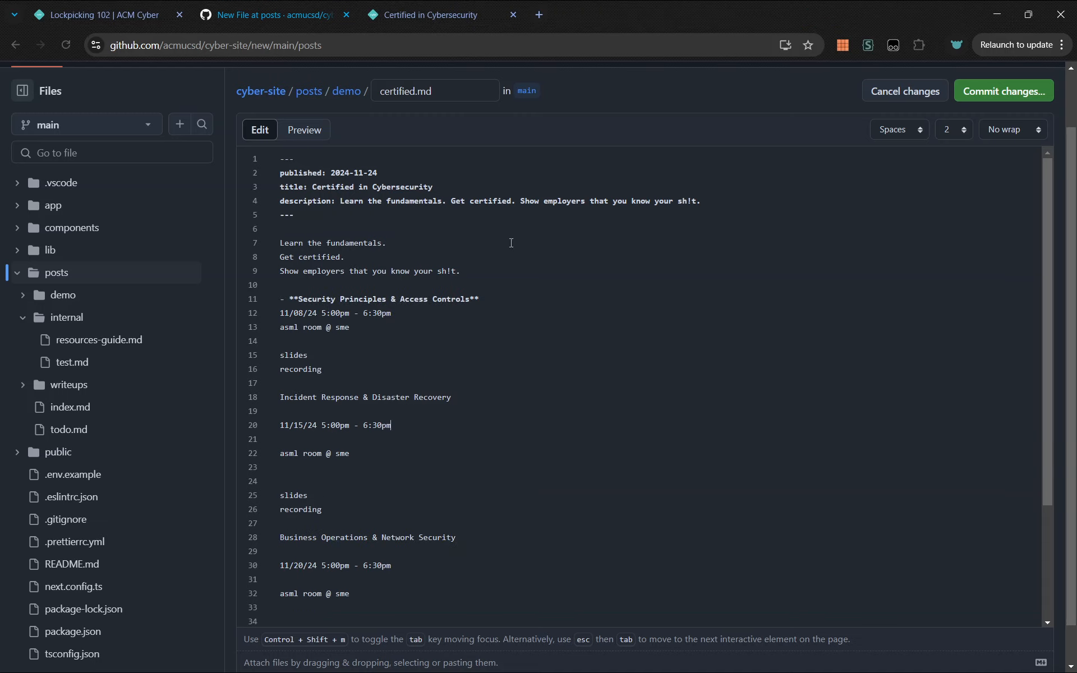
# - Preview the page, then separate the three tagline sentences in the body with empty lines
pyautogui.click(302, 130)
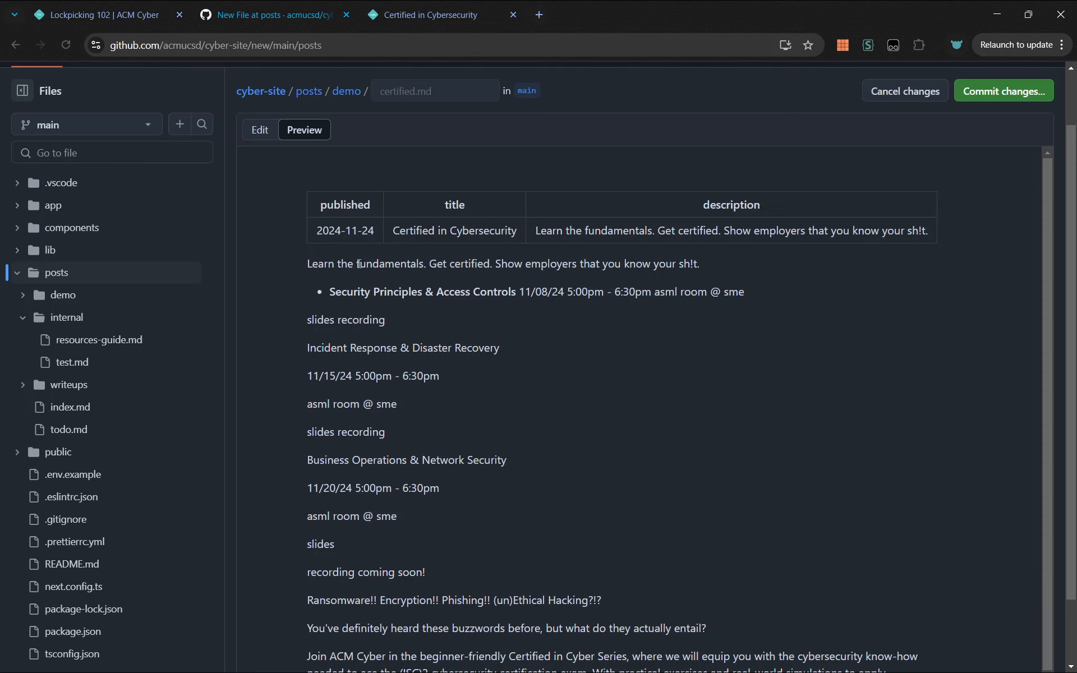
pyautogui.moveTo(308, 264); pyautogui.dragTo(714, 269)
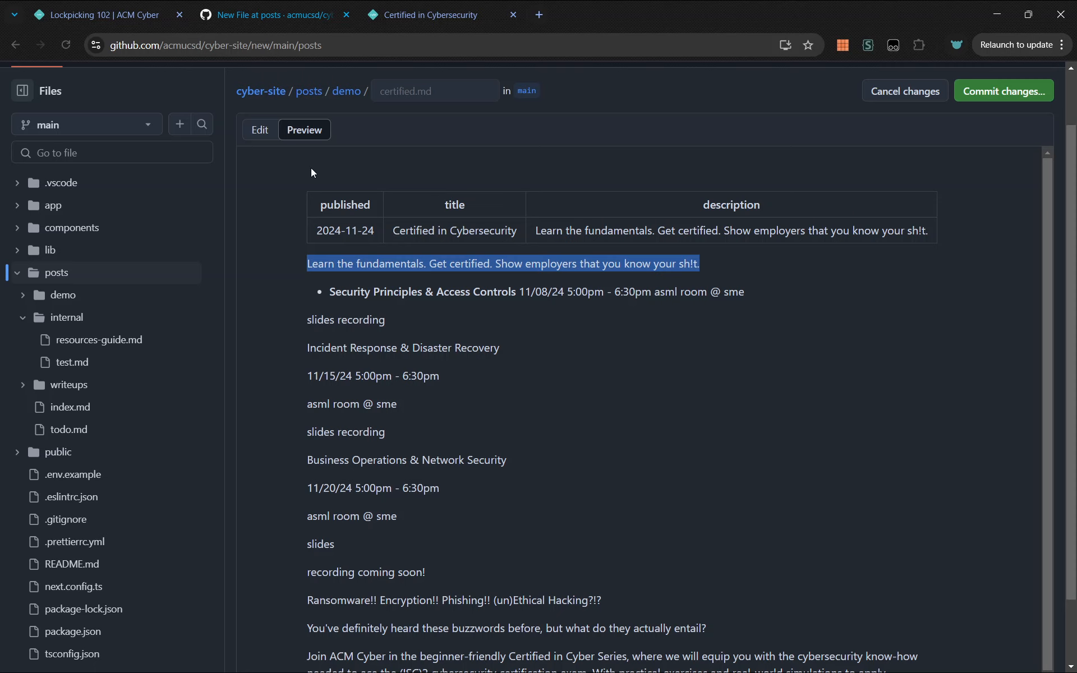
pyautogui.click(263, 135)
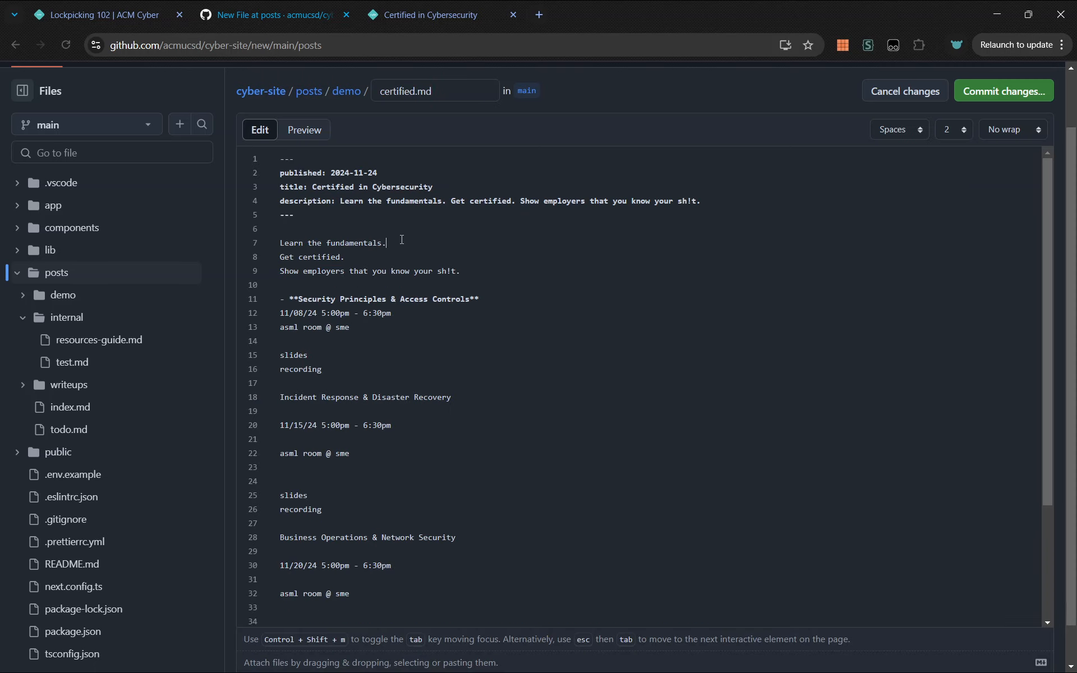
pyautogui.press('Return')
pyautogui.press('Return')
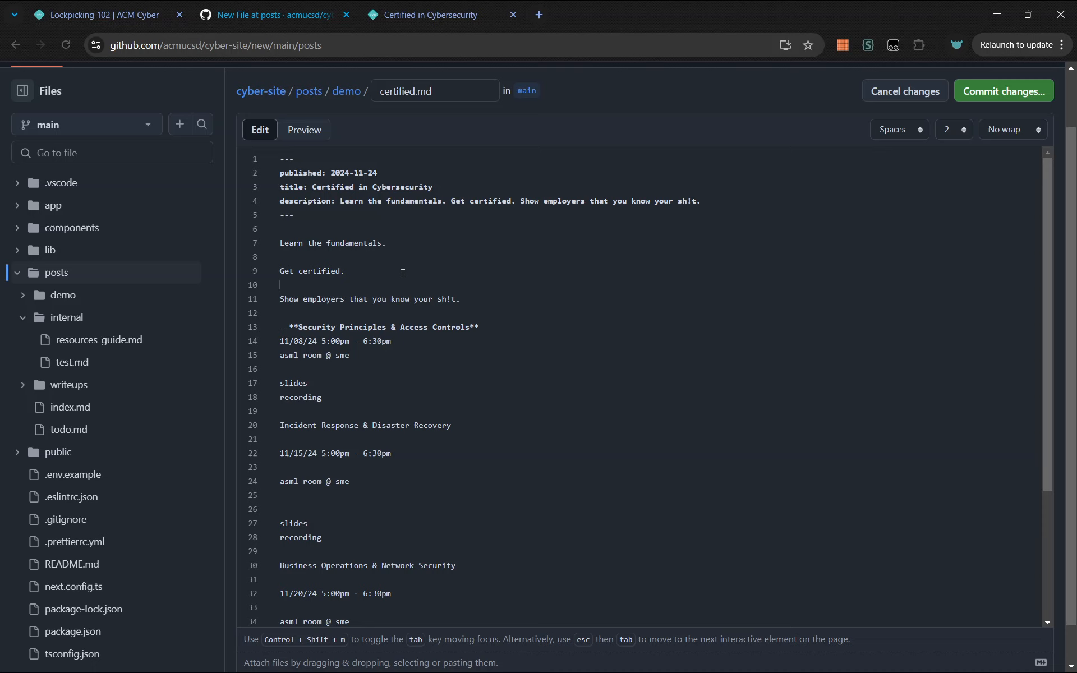
# - Preview the tagline paragraphs against the original page and check how the Security Principles & Access Controls item renders
pyautogui.click(297, 128)
pyautogui.moveTo(307, 262); pyautogui.dragTo(527, 320)
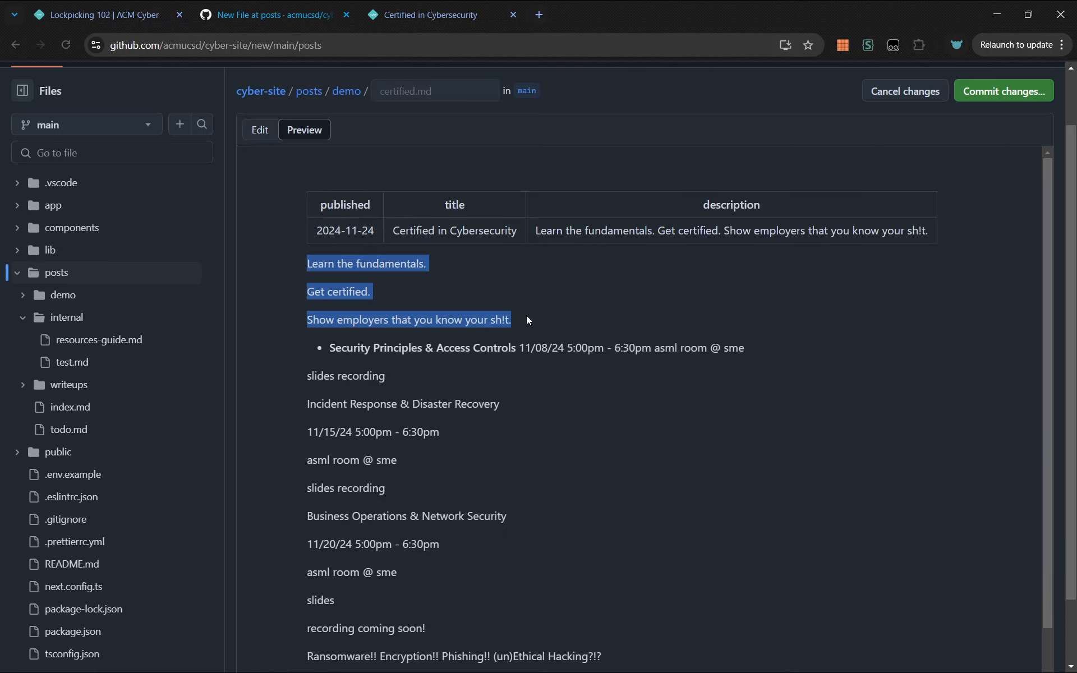
pyautogui.click(418, 10)
pyautogui.click(314, 12)
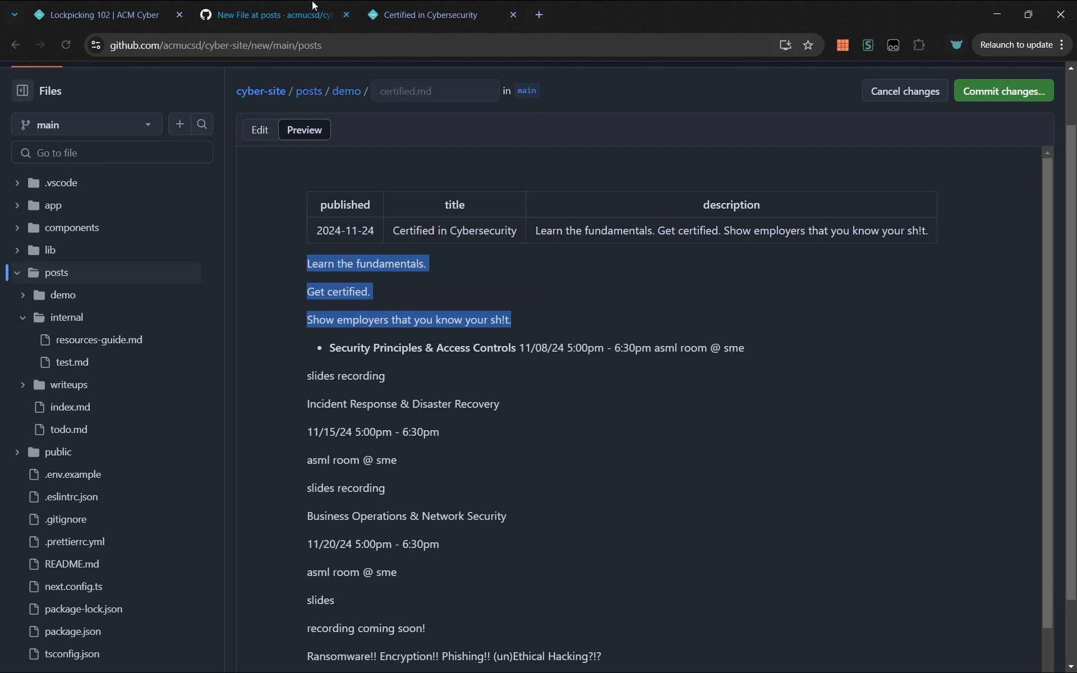
pyautogui.click(260, 134)
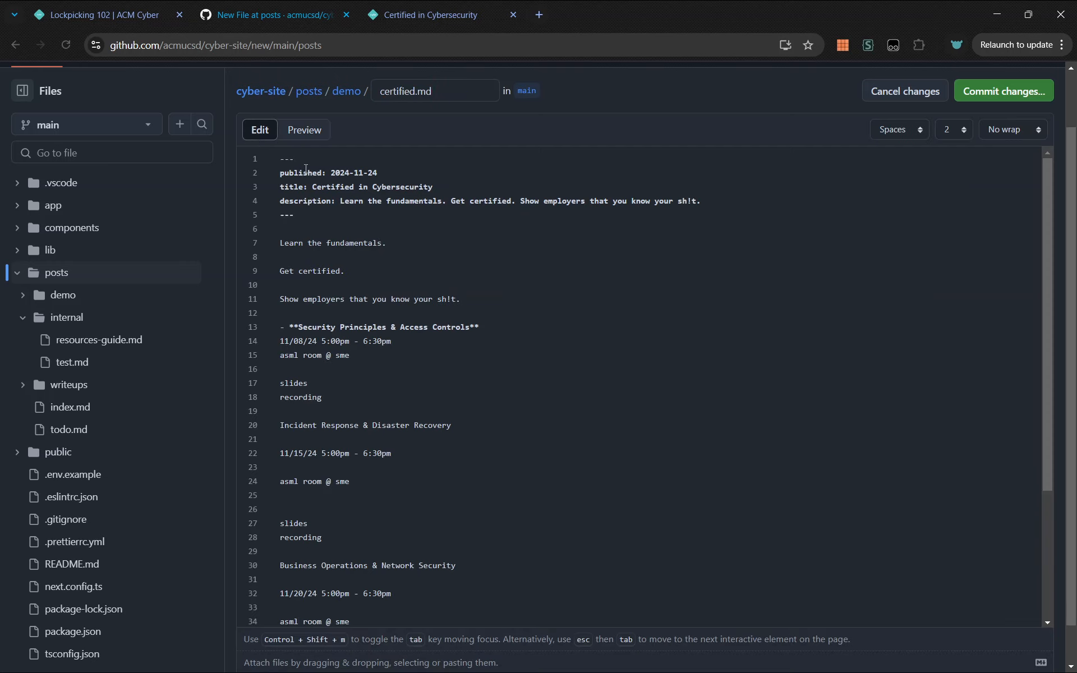
pyautogui.click(324, 138)
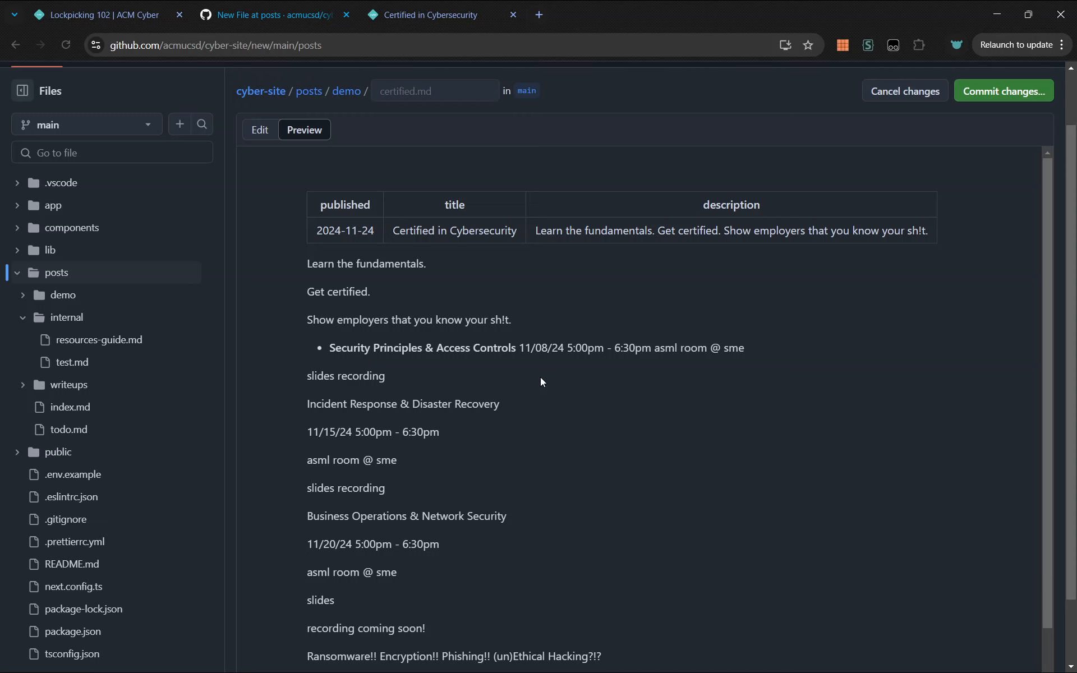
pyautogui.click(261, 133)
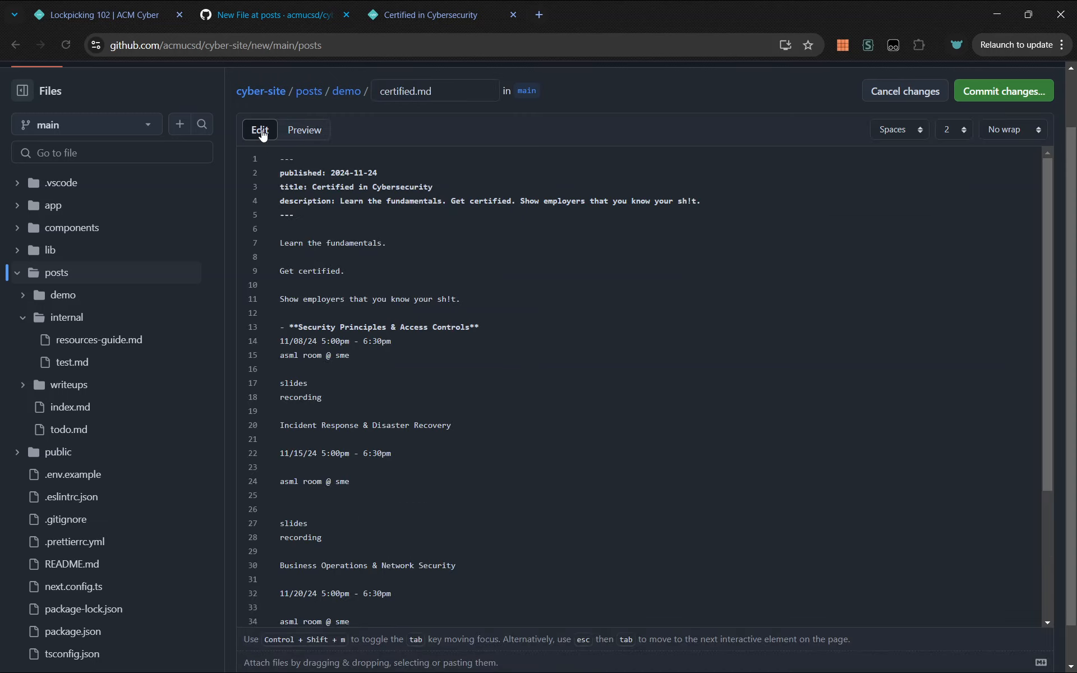
# - Separate the 11/08/24 date and "asml room @ sme" lines with empty lines below the first list item, and preview them
pyautogui.press('Return')
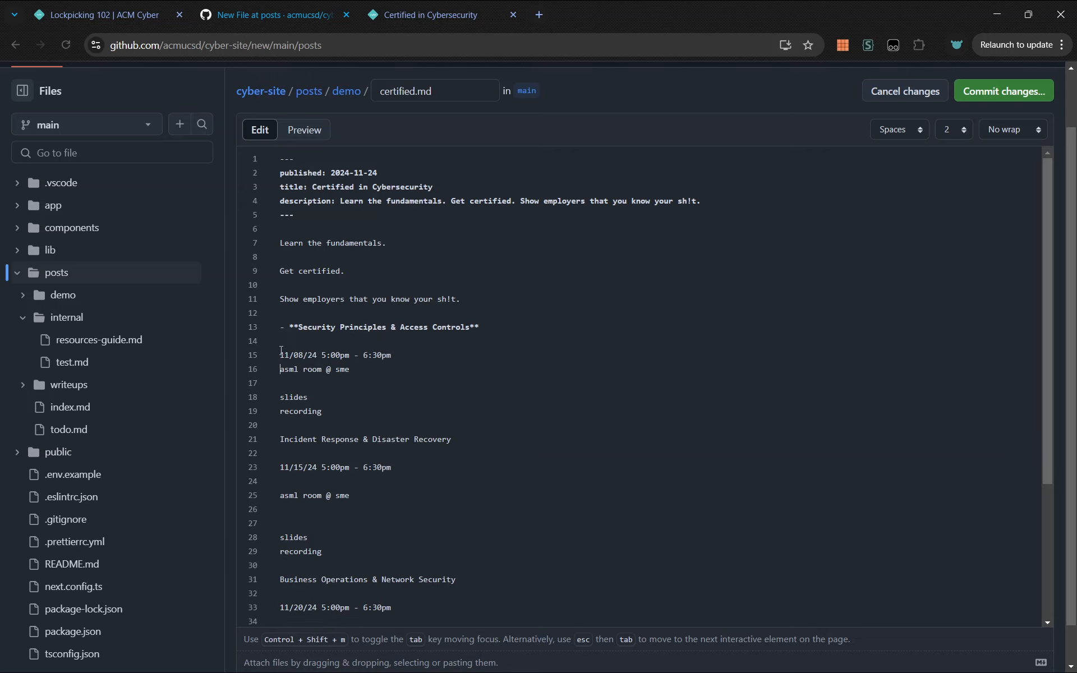
pyautogui.press('Down')
pyautogui.press('Return')
pyautogui.click(307, 130)
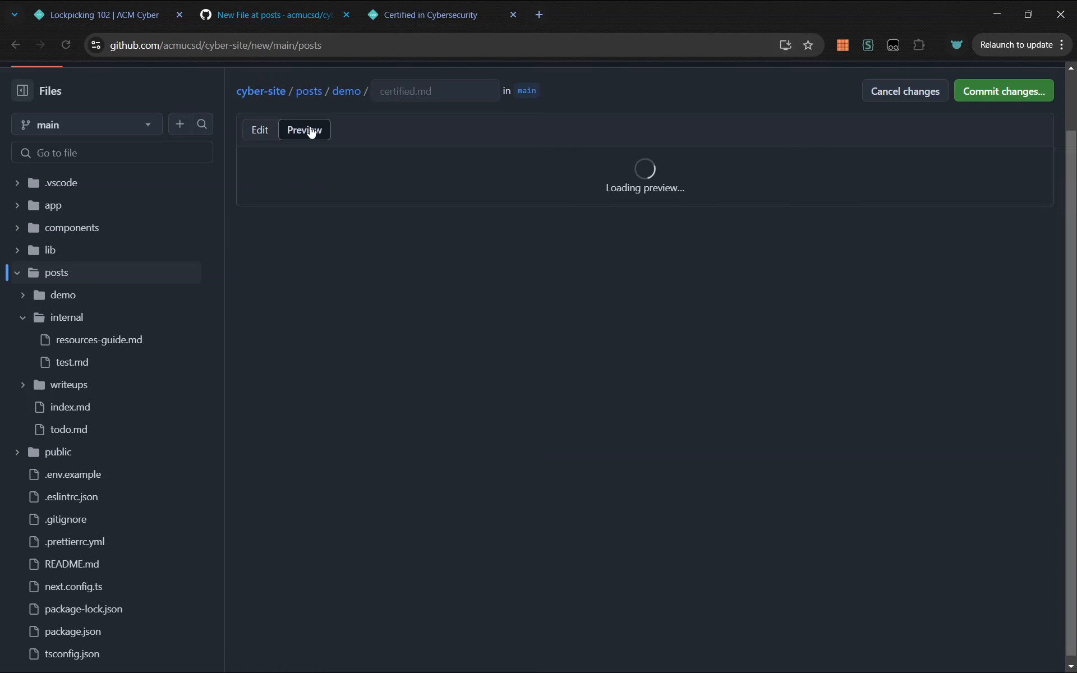
pyautogui.moveTo(331, 362); pyautogui.dragTo(447, 424)
pyautogui.click(447, 423)
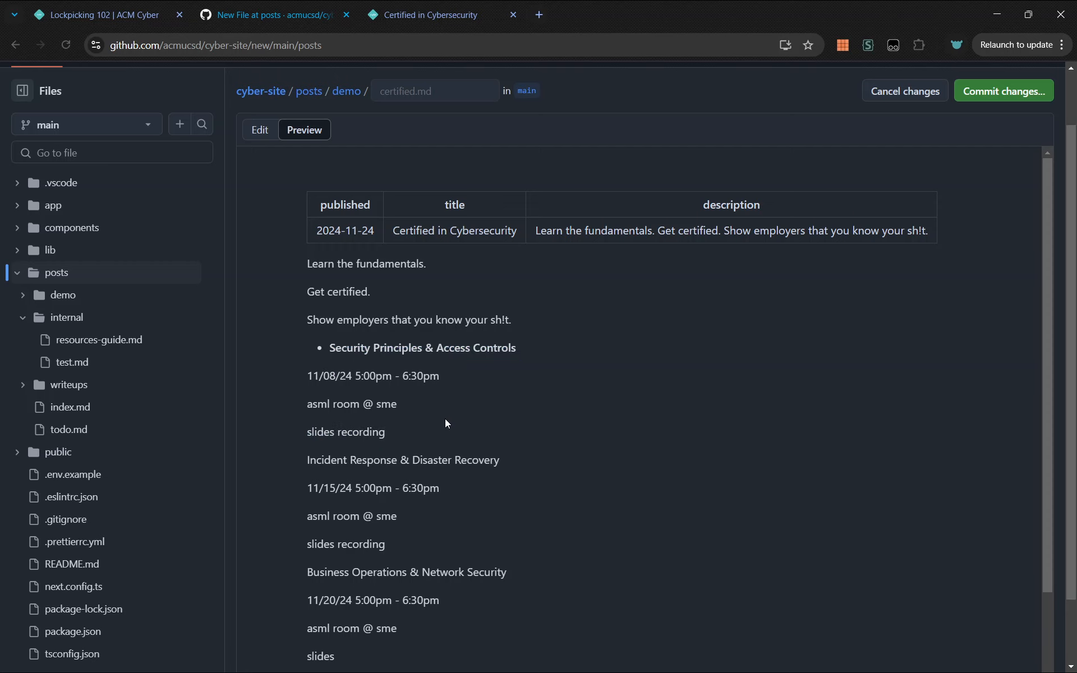
# - Indent the 11/08/24 date and "asml room @ sme" lines to belong to the first list item, and preview the page
pyautogui.click(259, 130)
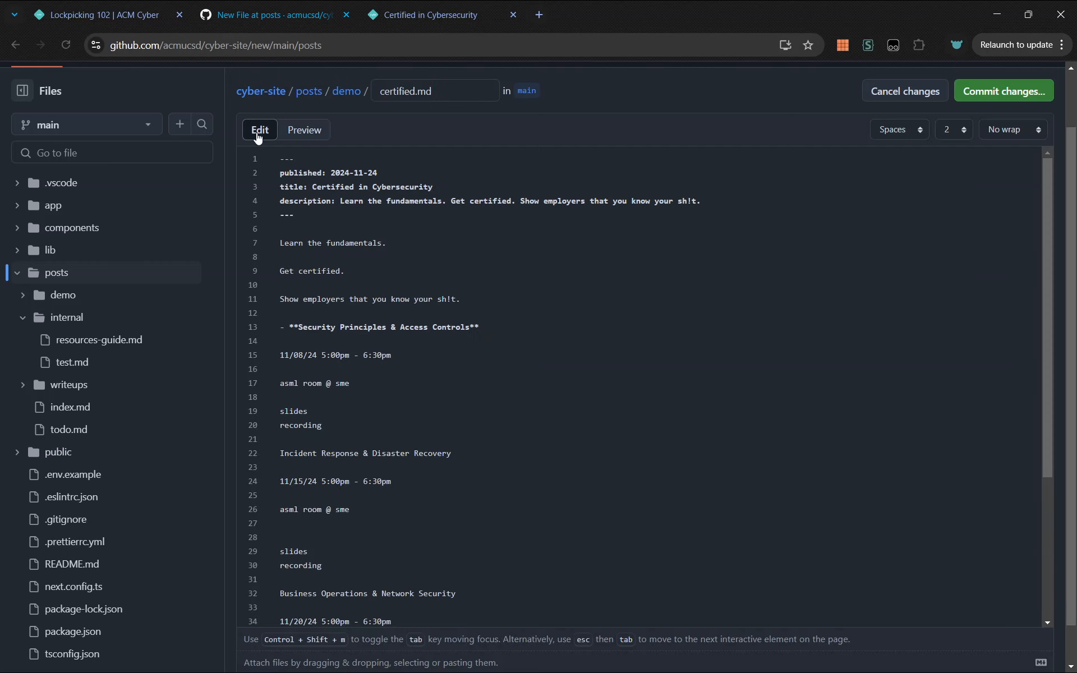
pyautogui.click(284, 352)
pyautogui.press('Down')
pyautogui.press('Home')
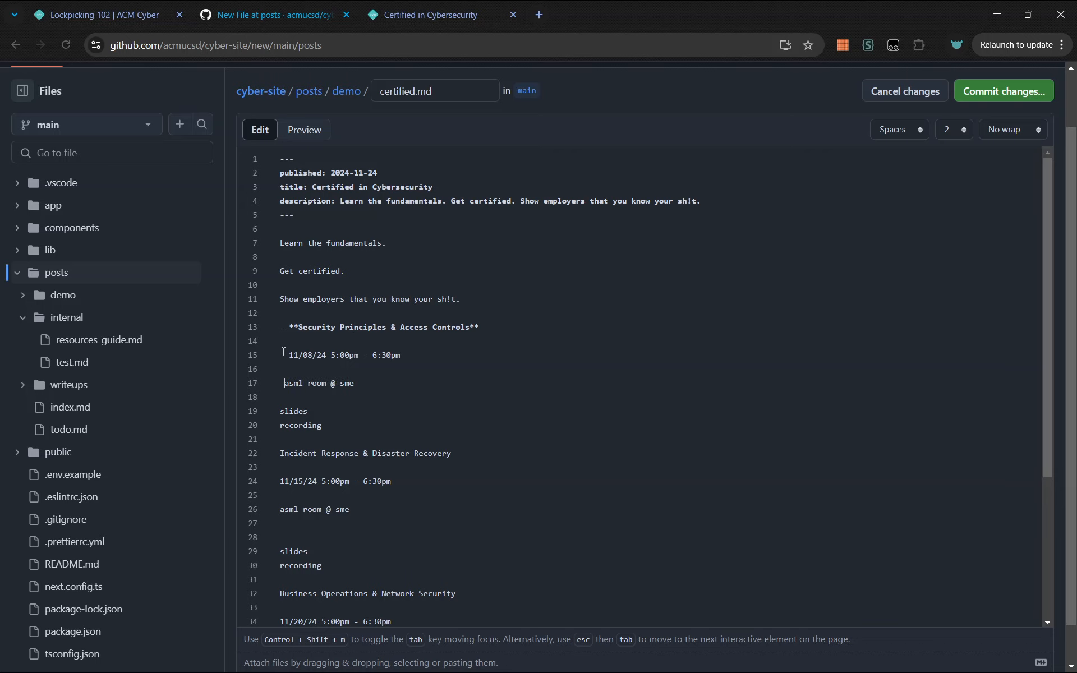
pyautogui.click(303, 129)
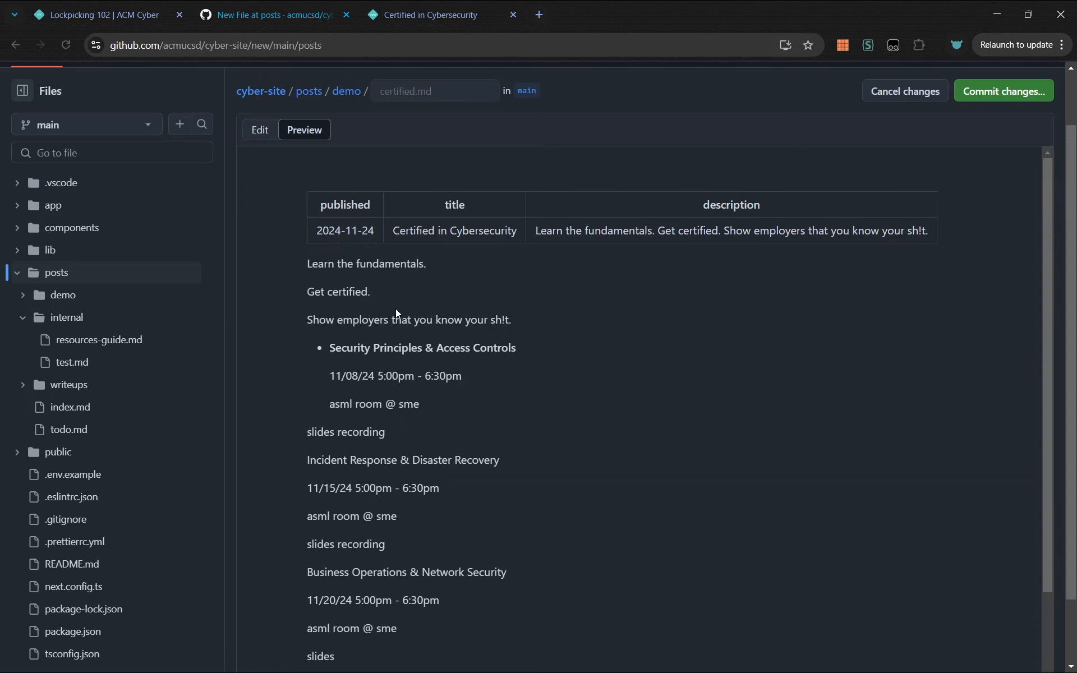
# - Format the remaining sessions like the first one, as list items with bold titles and indented details, and preview the page
pyautogui.moveTo(434, 407); pyautogui.dragTo(515, 349)
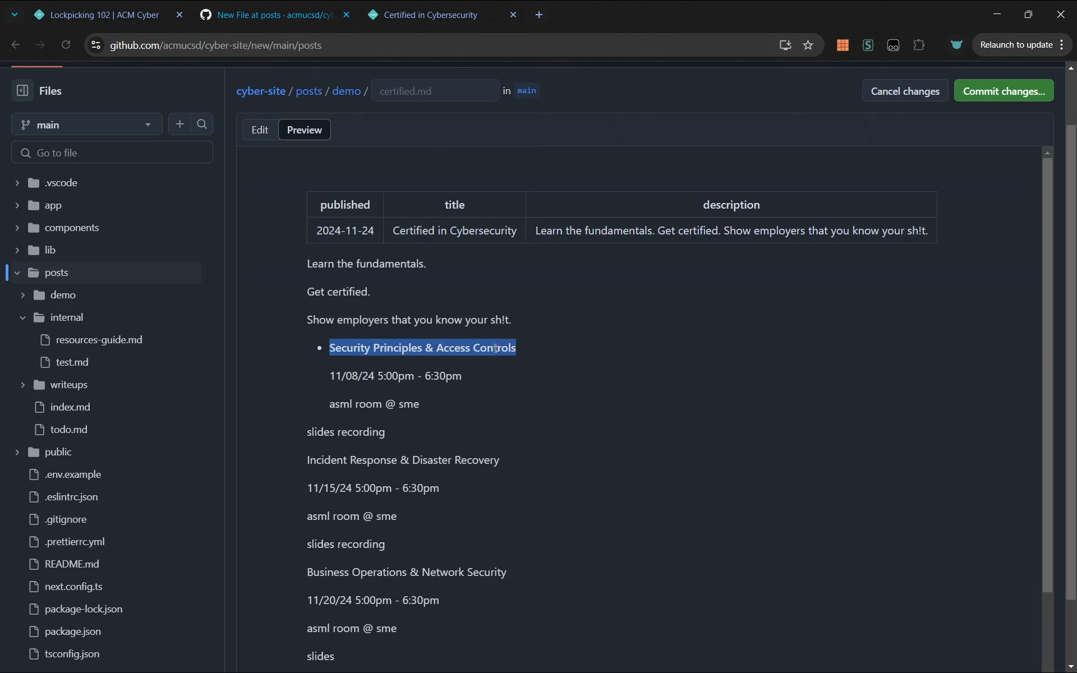
pyautogui.click(263, 131)
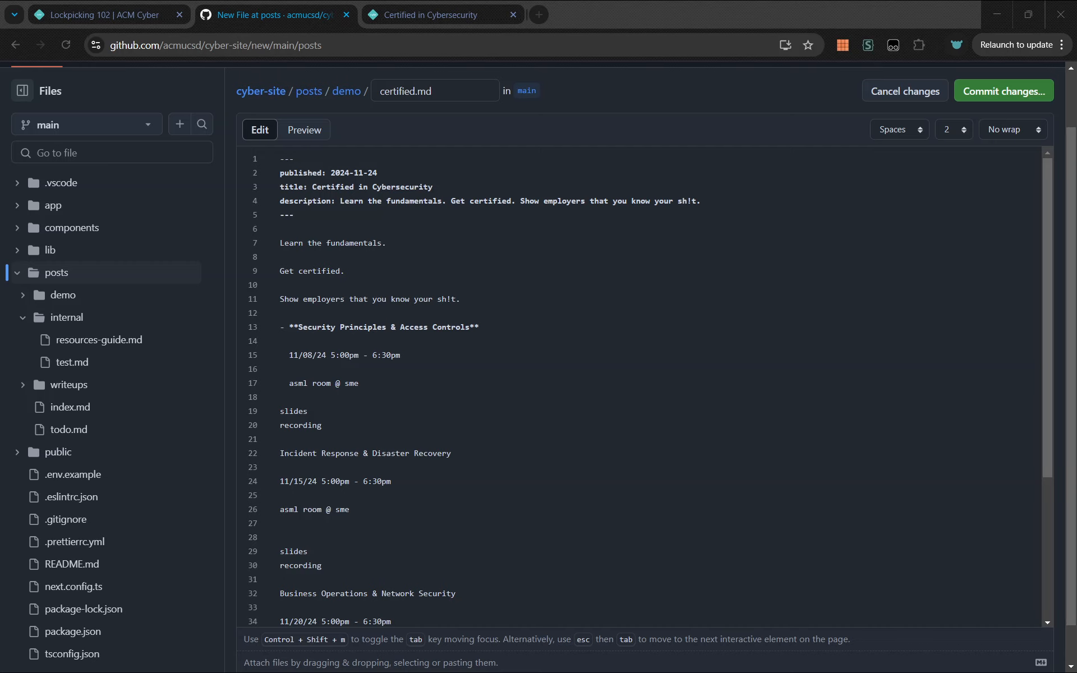
pyautogui.click(304, 130)
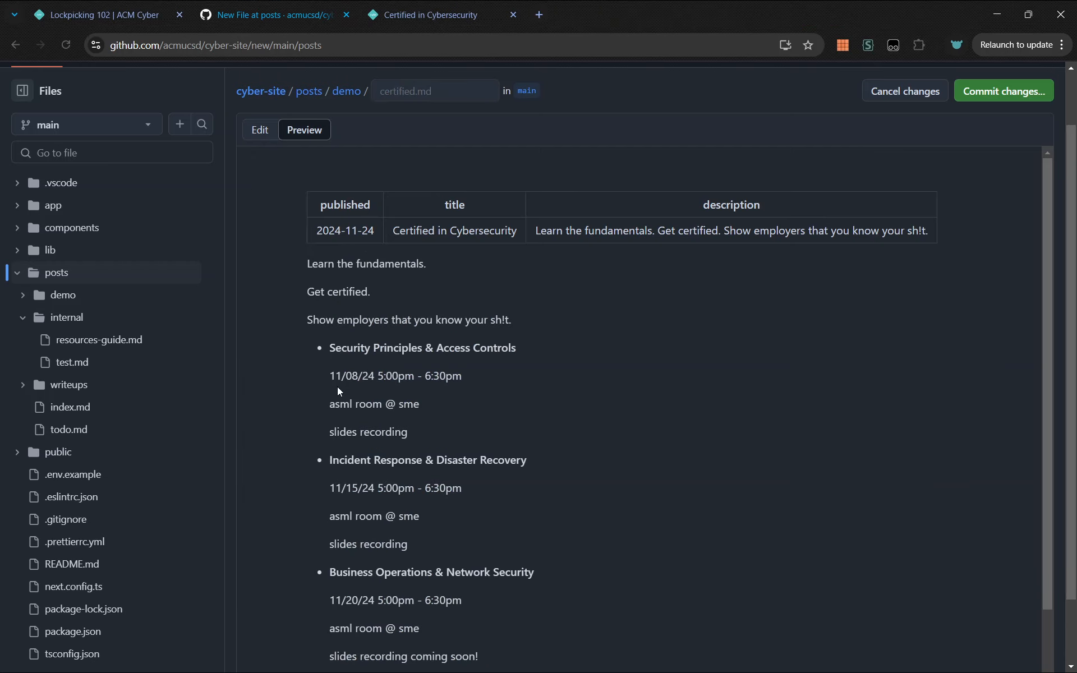
# - Join the 11/08/24 date and "asml room @ sme" lines into one paragraph with a line break, and preview them
pyautogui.moveTo(329, 373); pyautogui.dragTo(454, 411)
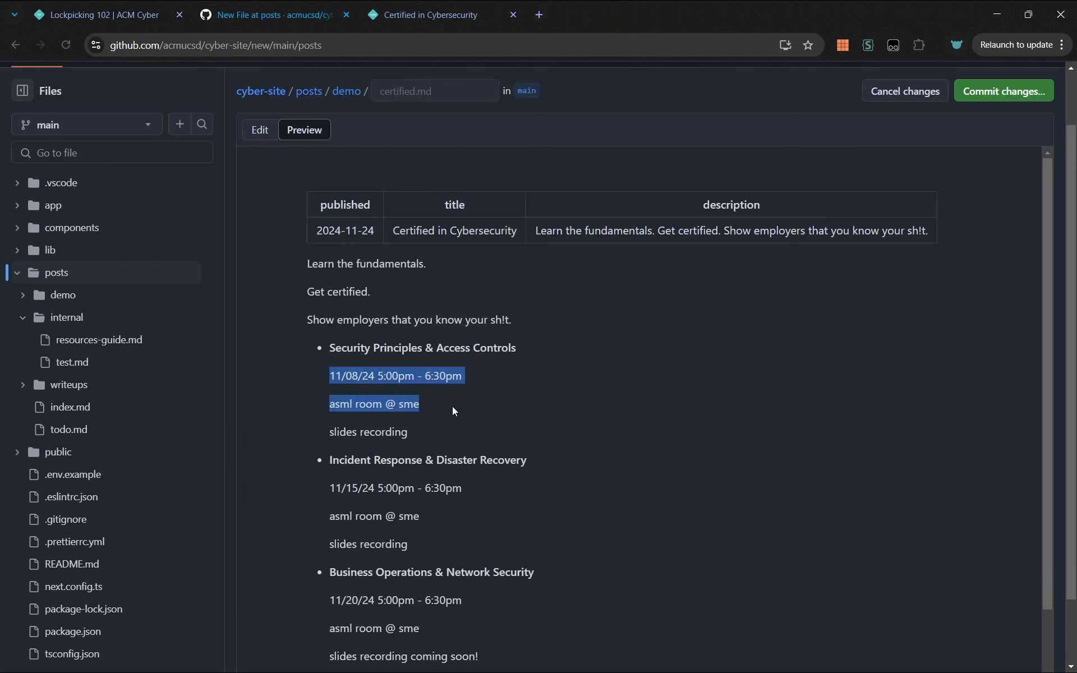
pyautogui.click(268, 134)
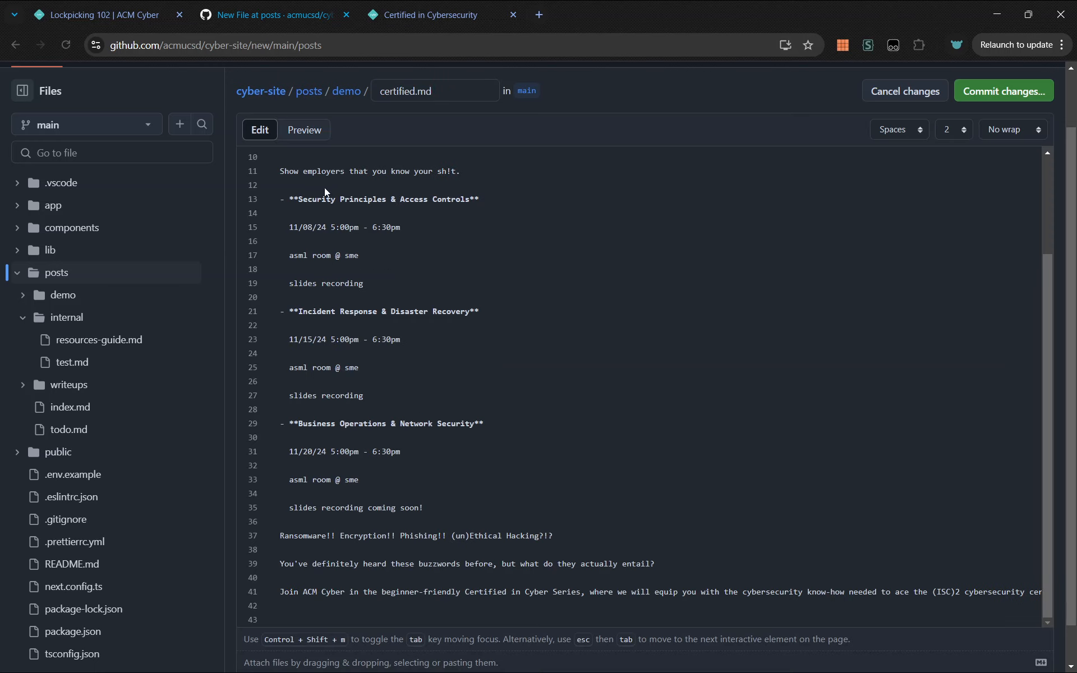
pyautogui.click(360, 242)
pyautogui.press('BackSpace')
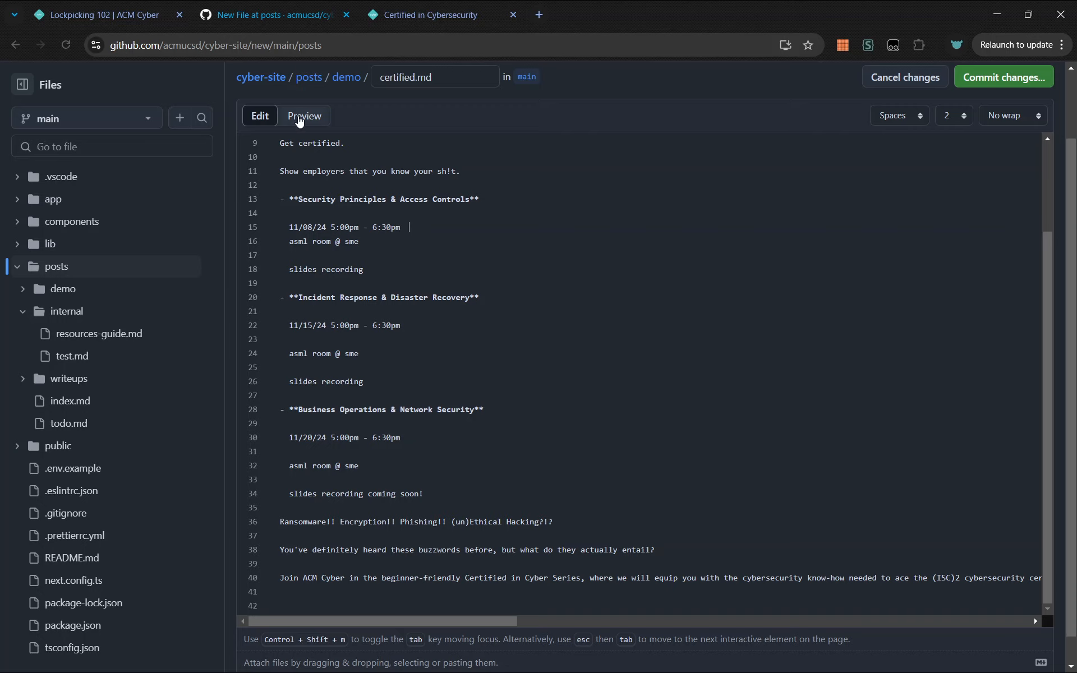
pyautogui.click(299, 118)
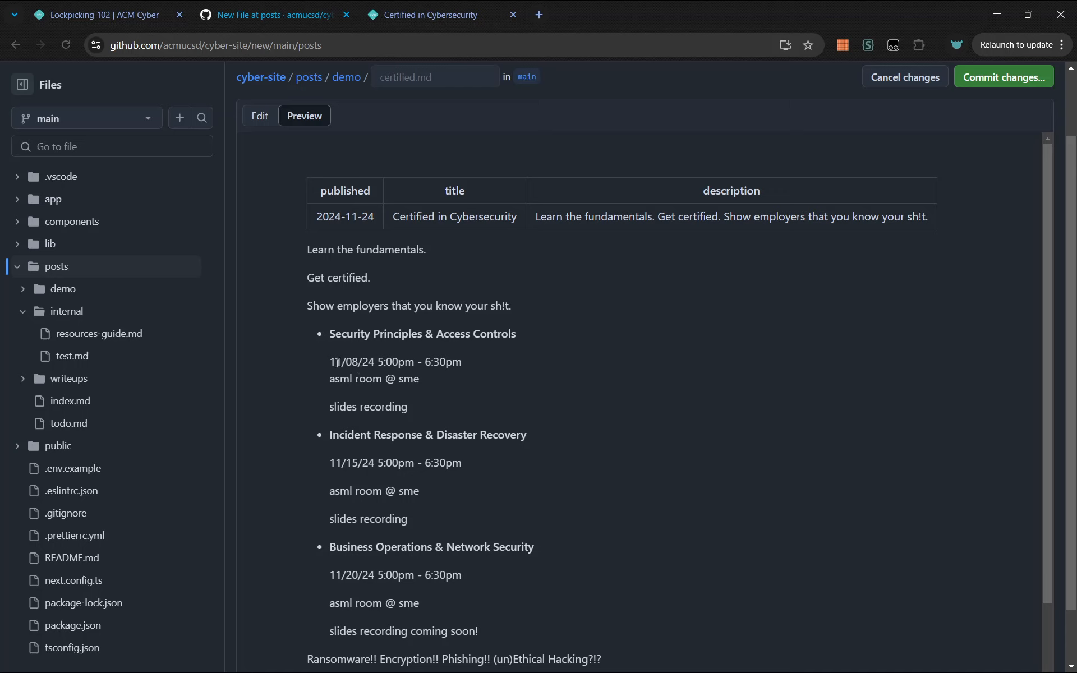
pyautogui.moveTo(337, 363); pyautogui.dragTo(447, 386)
pyautogui.click(449, 383)
# - Return to the Markdown source, then search the web in a new tab for "middot character unicode" to get the middle dot
pyautogui.click(267, 116)
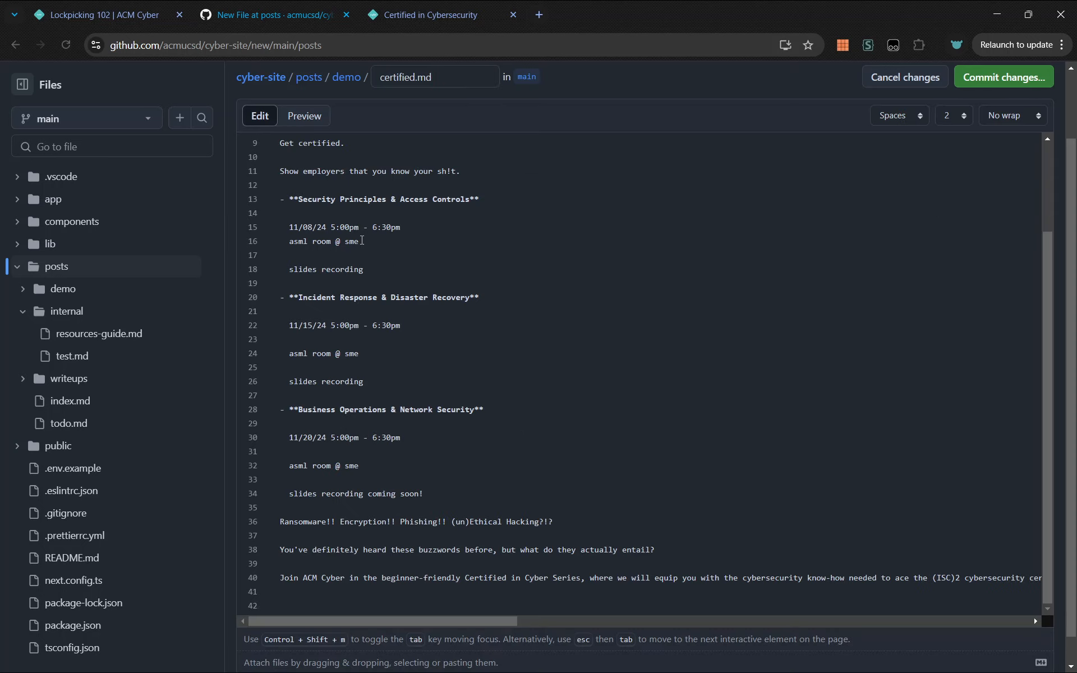
pyautogui.click(538, 13)
pyautogui.write('midd')
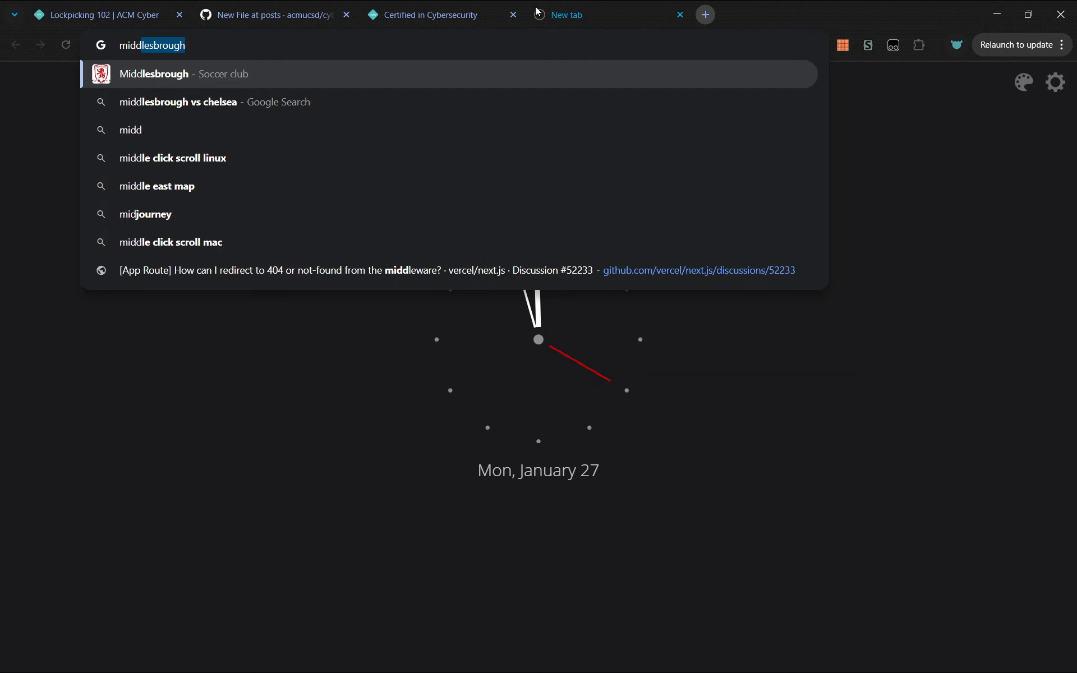
pyautogui.write('ot character u')
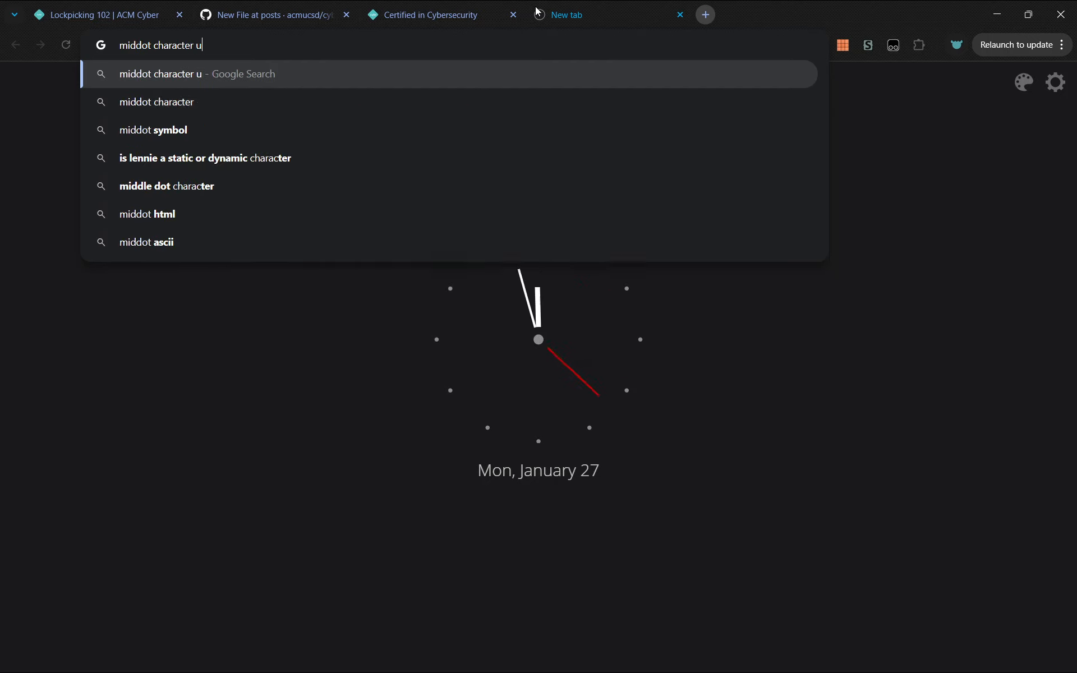
pyautogui.write('nicode')
pyautogui.press('Return')
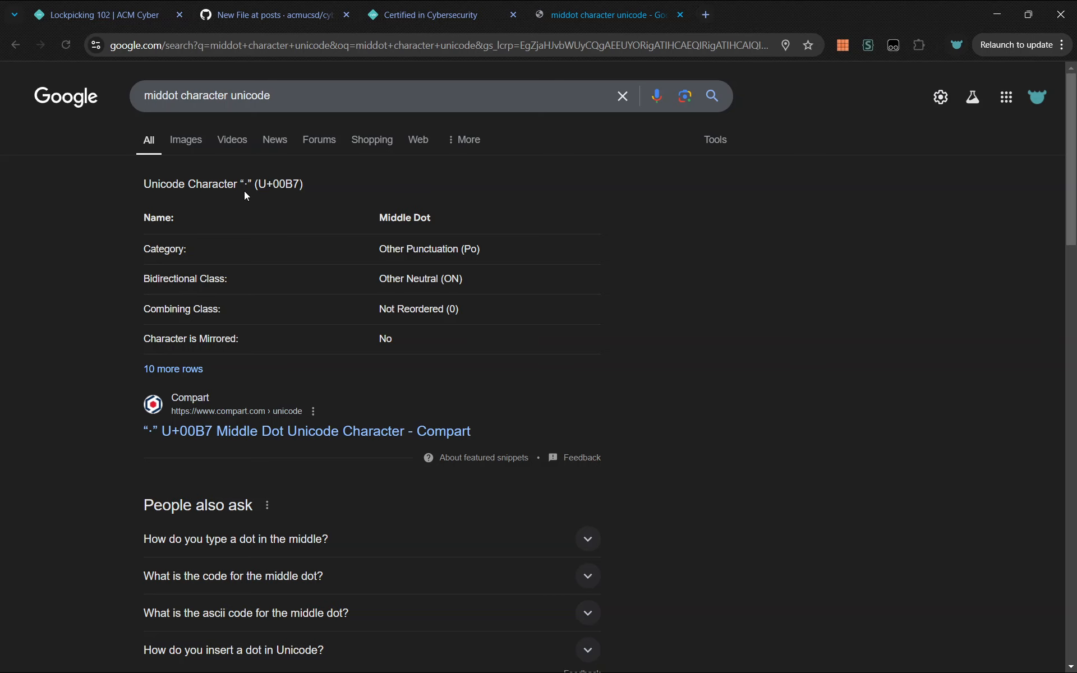
# - Insert a middle dot "·" between "slides" and "recording" in the first list item and preview it
pyautogui.click(276, 5)
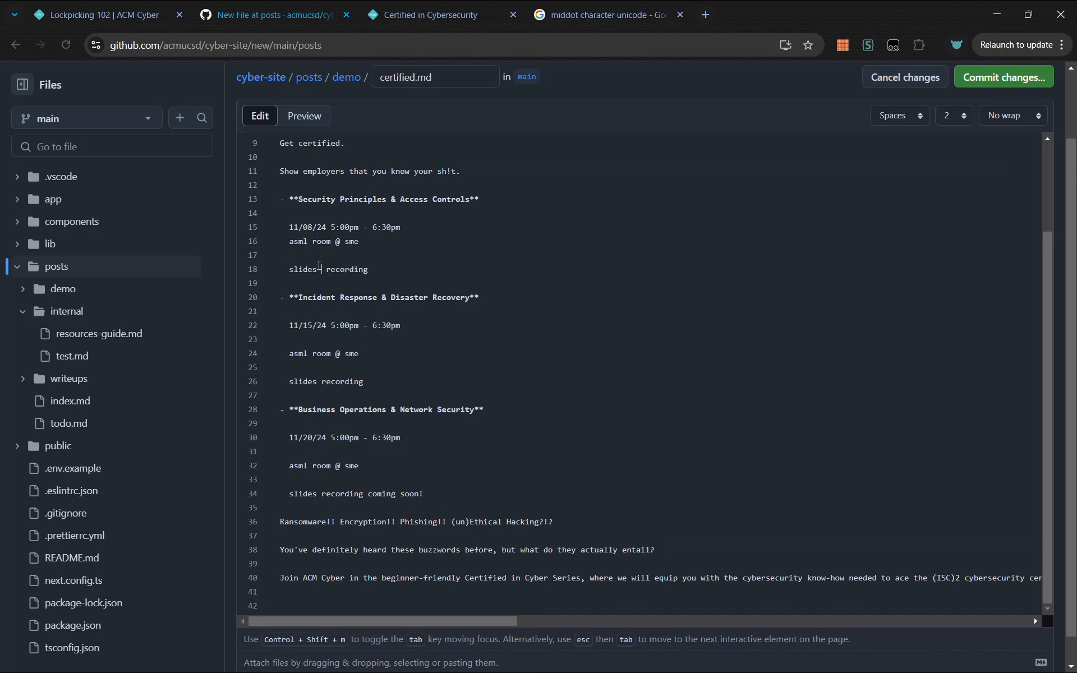
pyautogui.write('·')
pyautogui.click(309, 118)
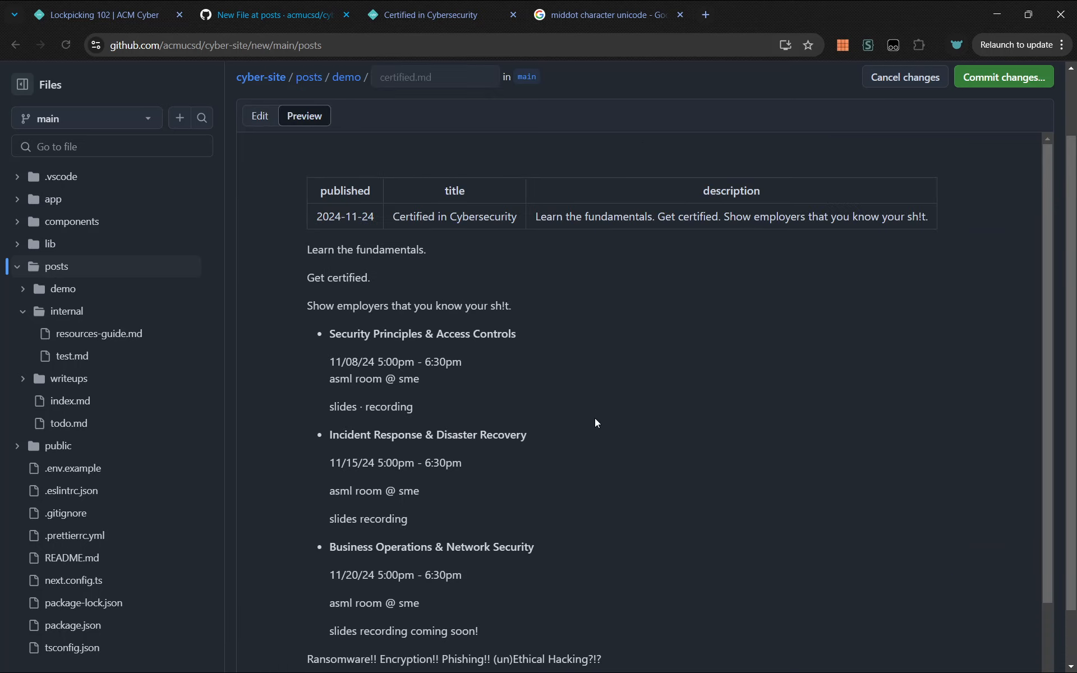
# - Review the previewed session list with its slides and recording links, and compare it with the original Google Sites page
pyautogui.hotkey('alt', 'Tab')
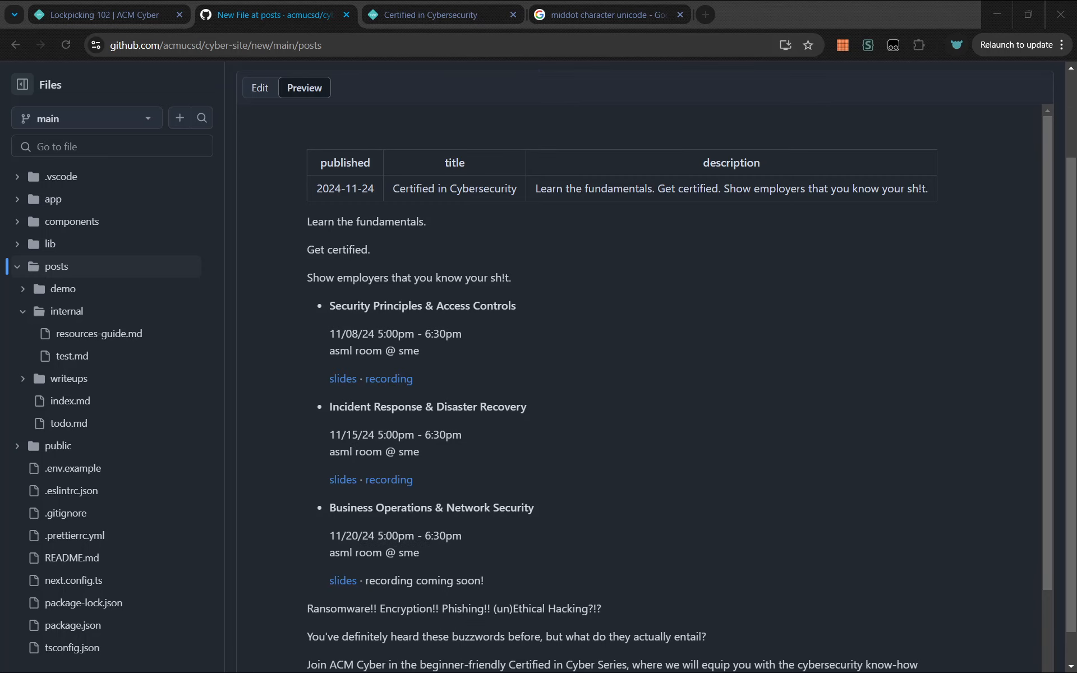
pyautogui.hotkey('alt', 'Tab')
pyautogui.scroll(-2, 677, 402)
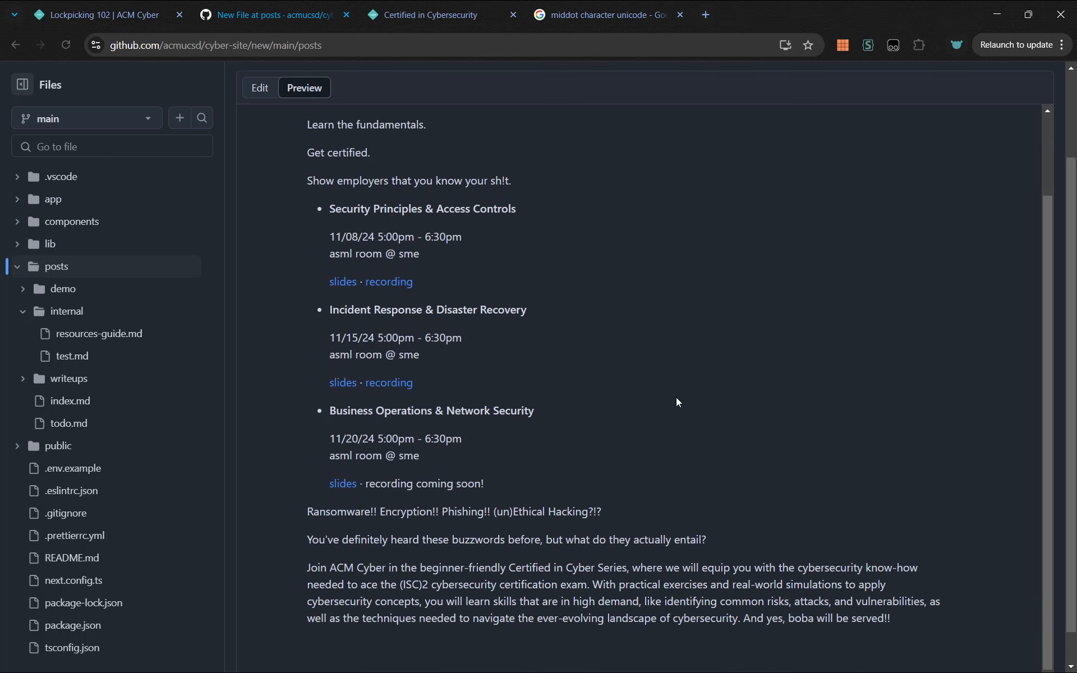
pyautogui.scroll(2, 678, 402)
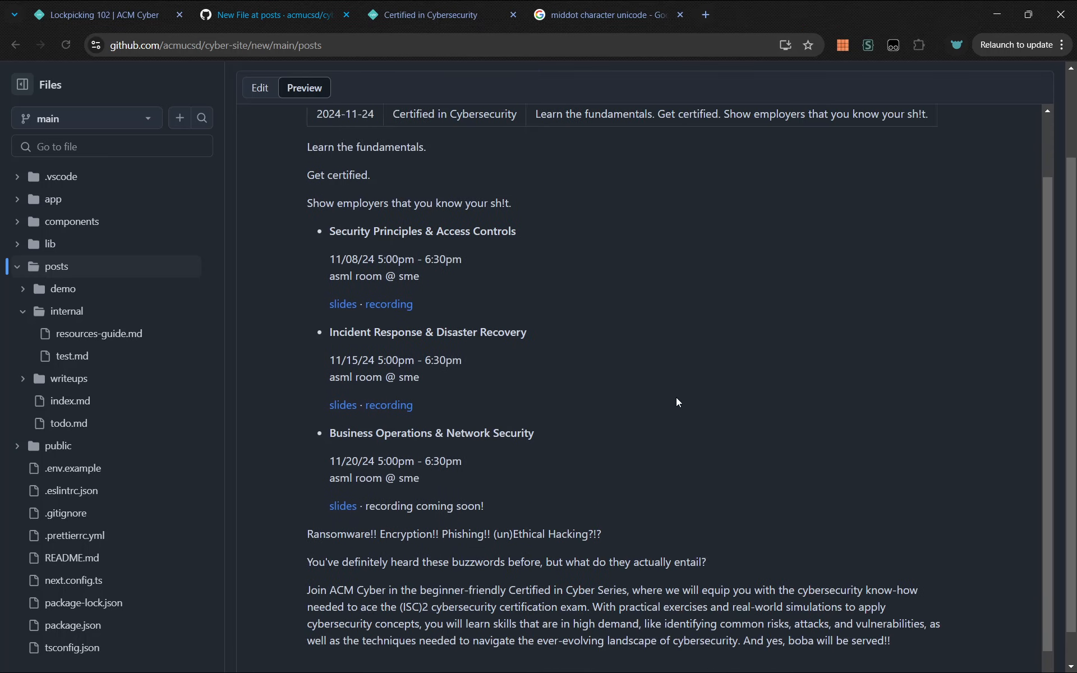
pyautogui.click(469, 10)
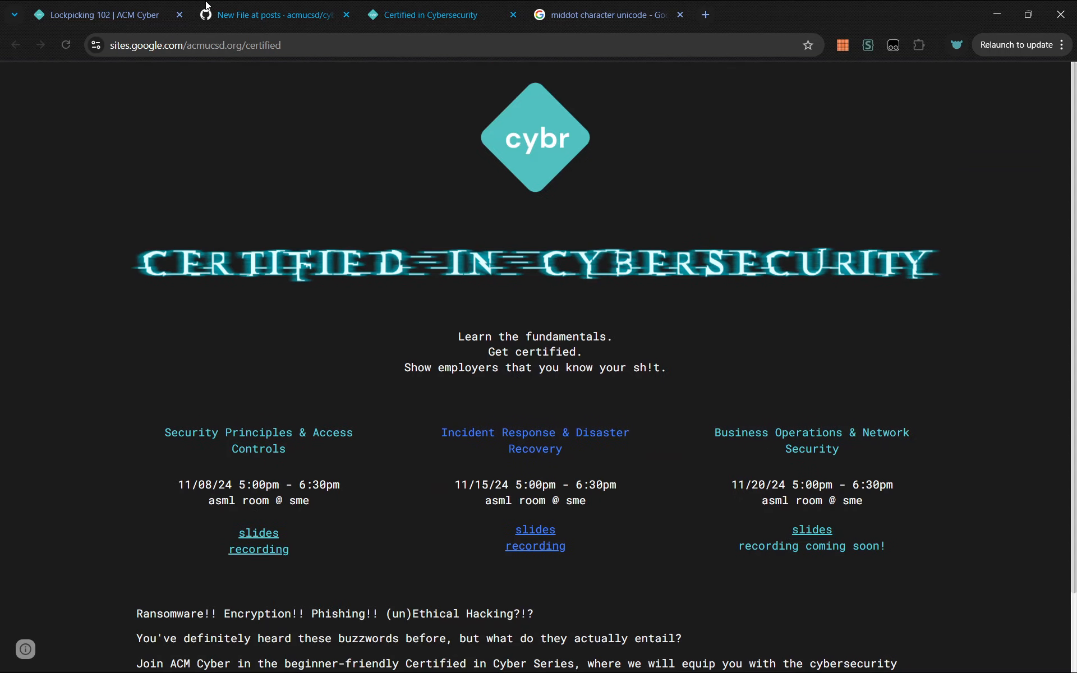
pyautogui.click(269, 14)
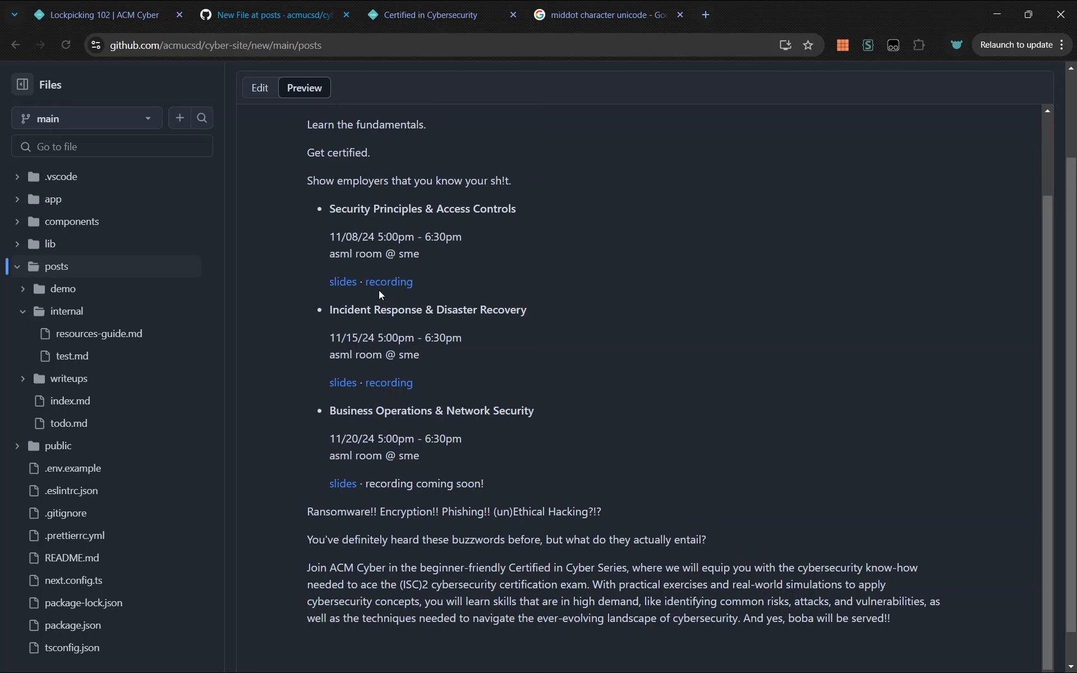
# - Open the Security Principles & Access Controls recording on YouTube, pause it and copy its video embed code
pyautogui.click(384, 283)
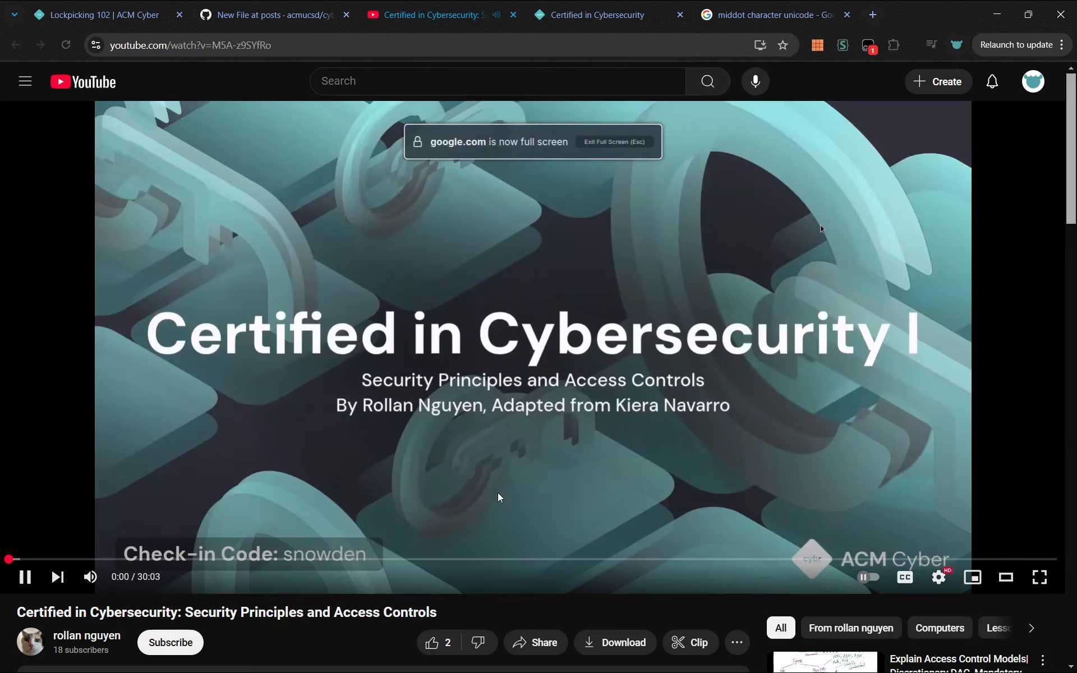
pyautogui.click(497, 492)
pyautogui.scroll(-1, 523, 388)
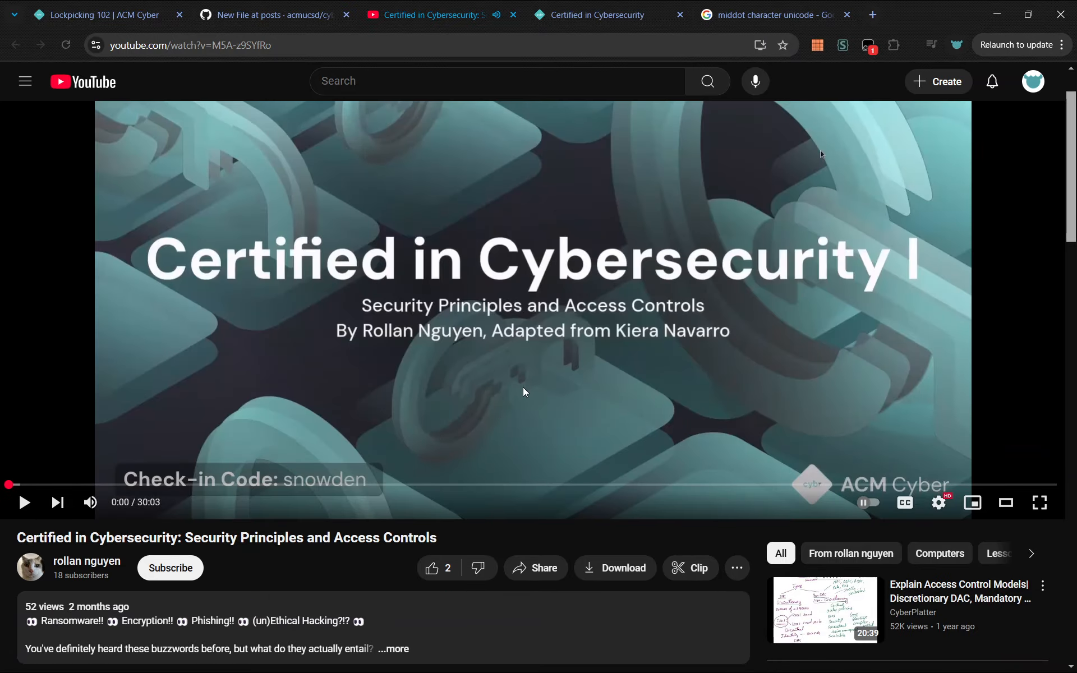
pyautogui.scroll(1, 523, 388)
pyautogui.scroll(-1, 533, 351)
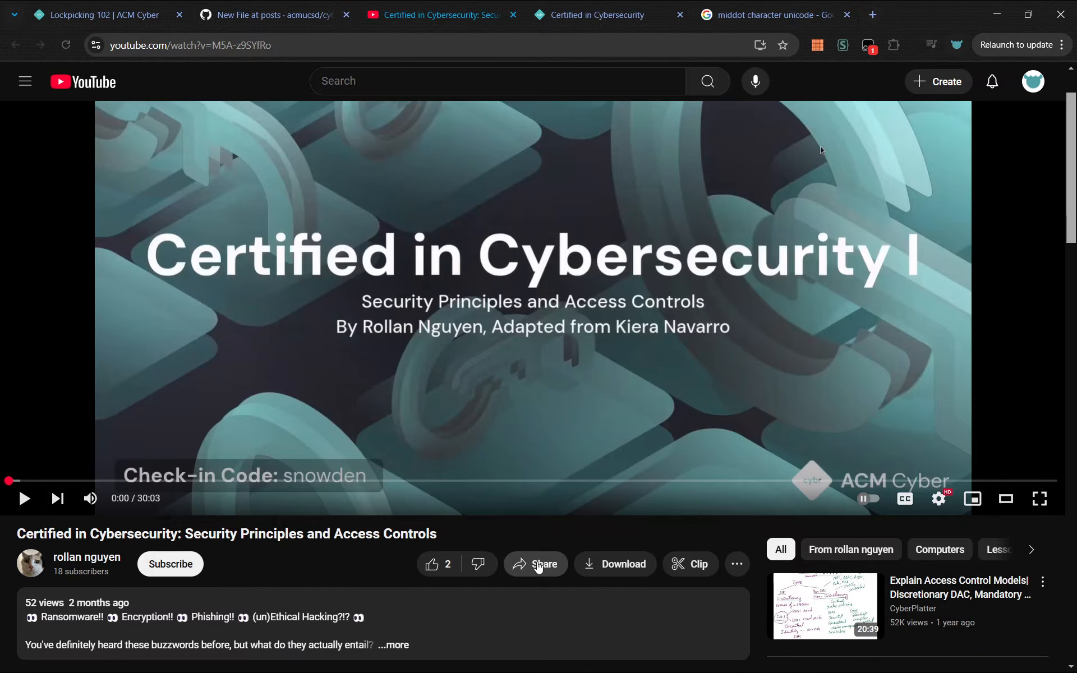
pyautogui.click(536, 577)
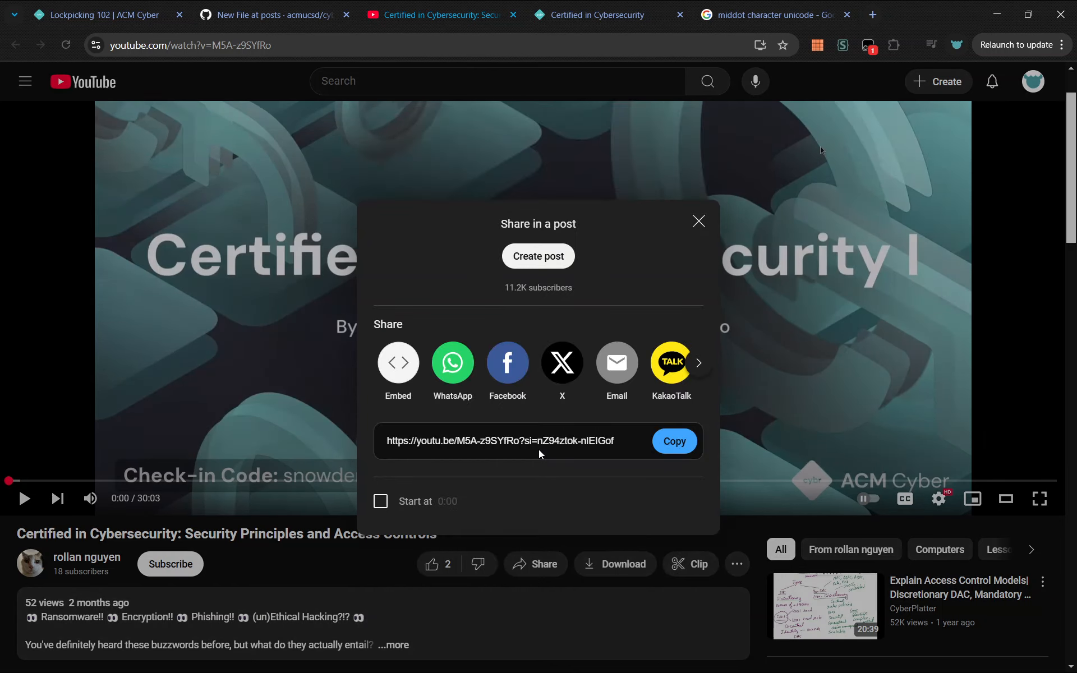
pyautogui.click(392, 370)
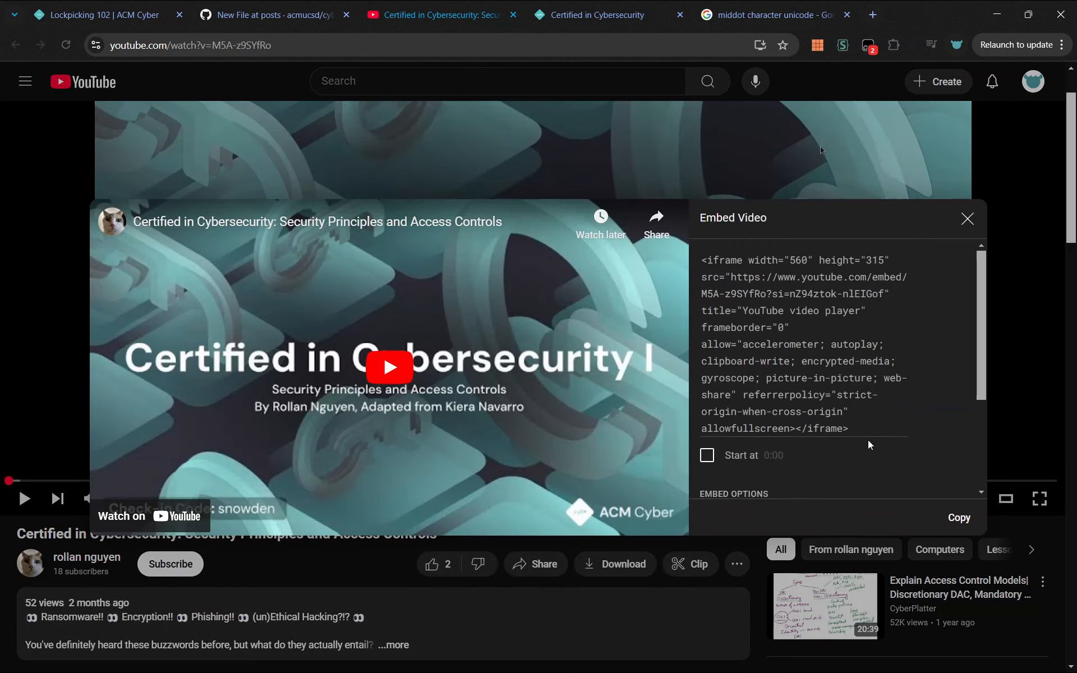
pyautogui.click(959, 516)
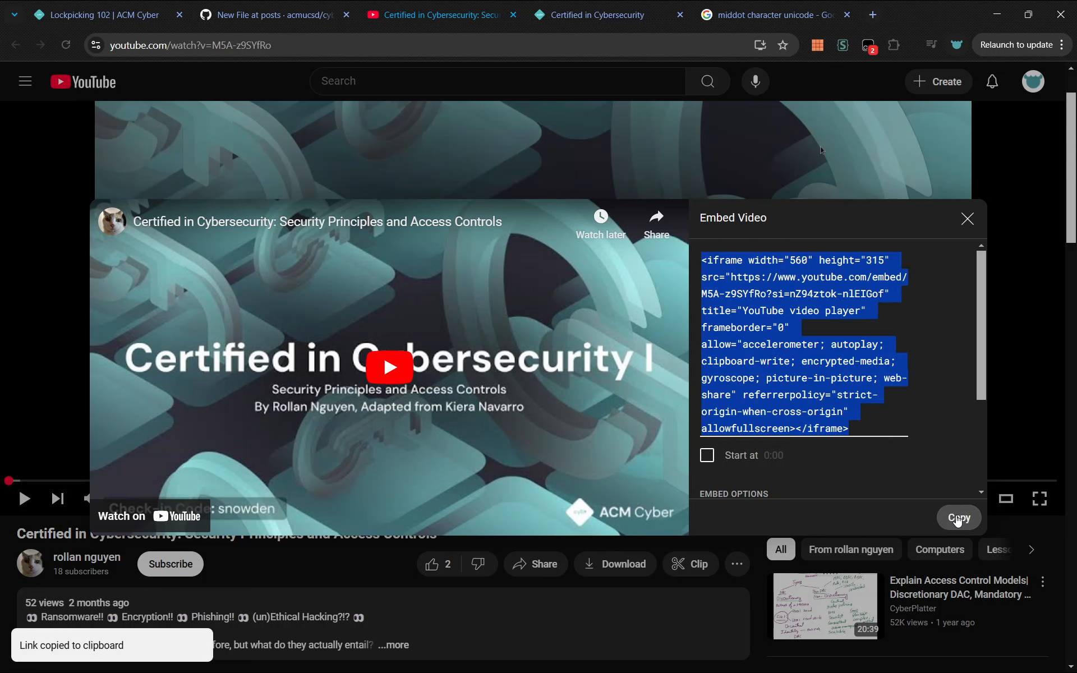
# - Paste the iframe embed code below the Security Principles & Access Controls links in certified.md, separated by an empty line, and preview it
pyautogui.click(274, 10)
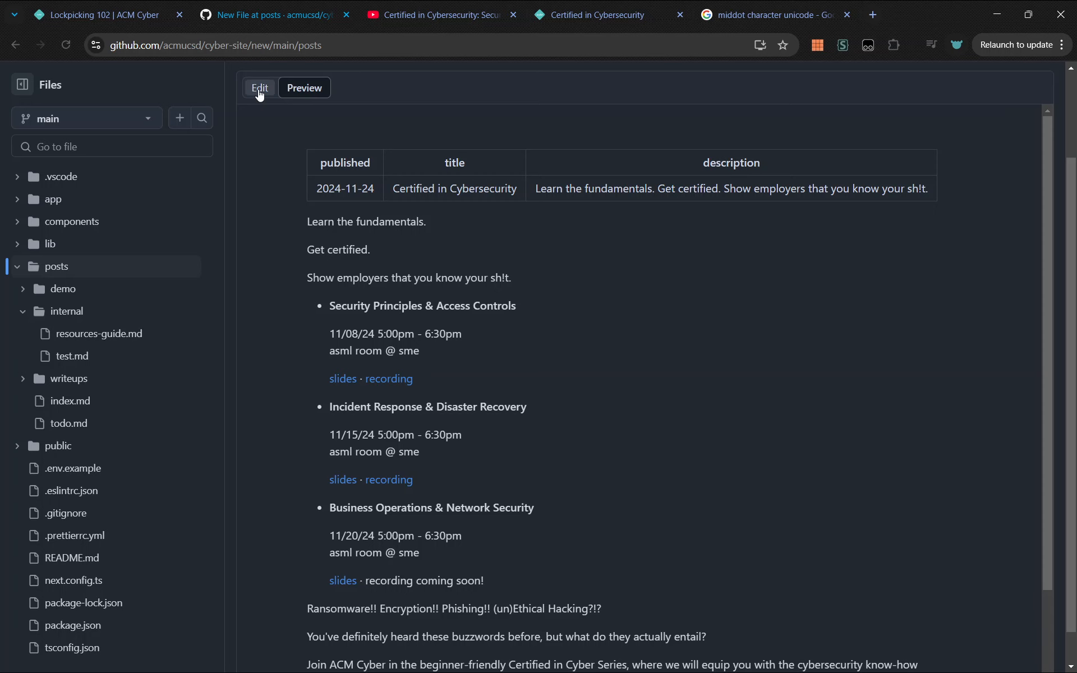
pyautogui.click(260, 88)
pyautogui.click(942, 322)
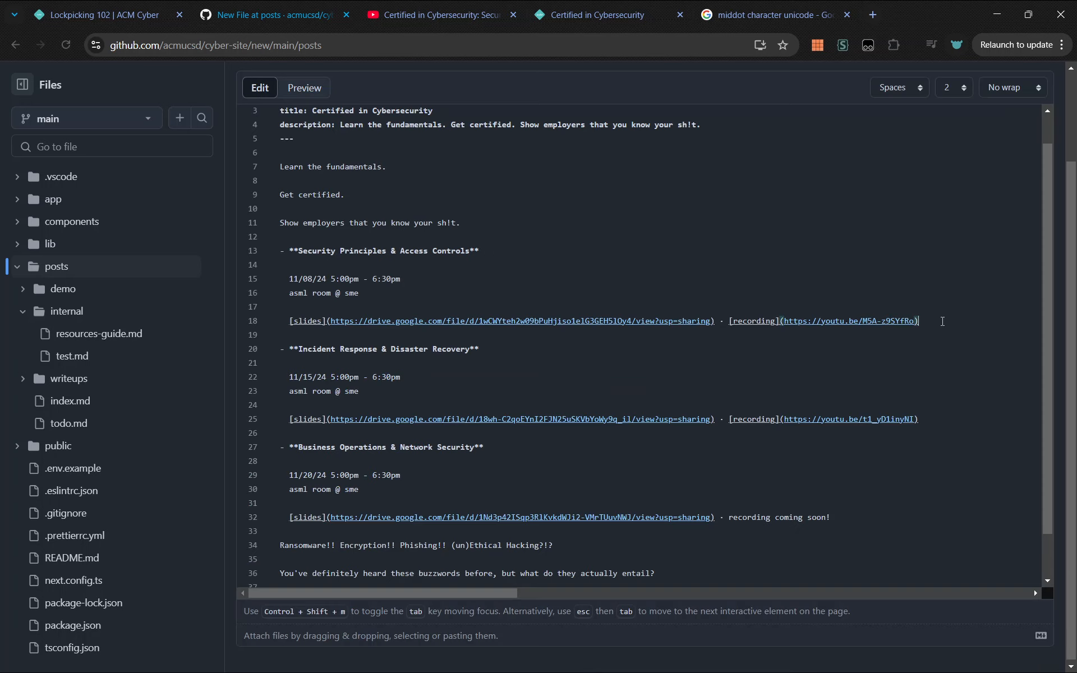
pyautogui.press('Return')
pyautogui.press('Return')
pyautogui.hotkey('ctrl', 'v')
pyautogui.hscroll(-10, 760, 406)
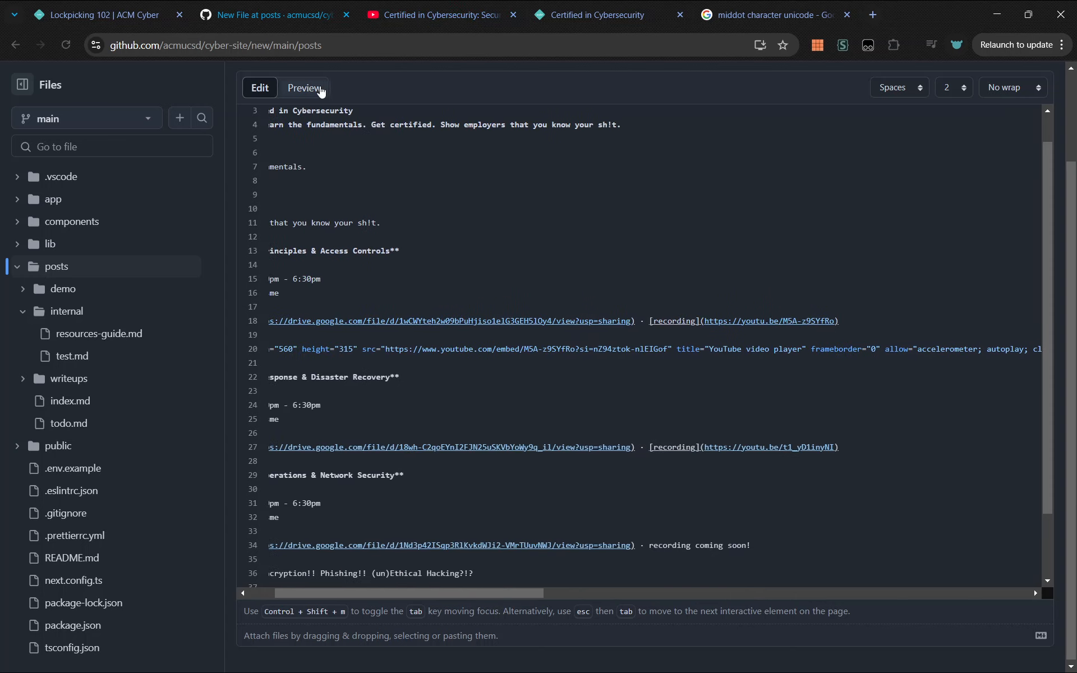
pyautogui.click(316, 88)
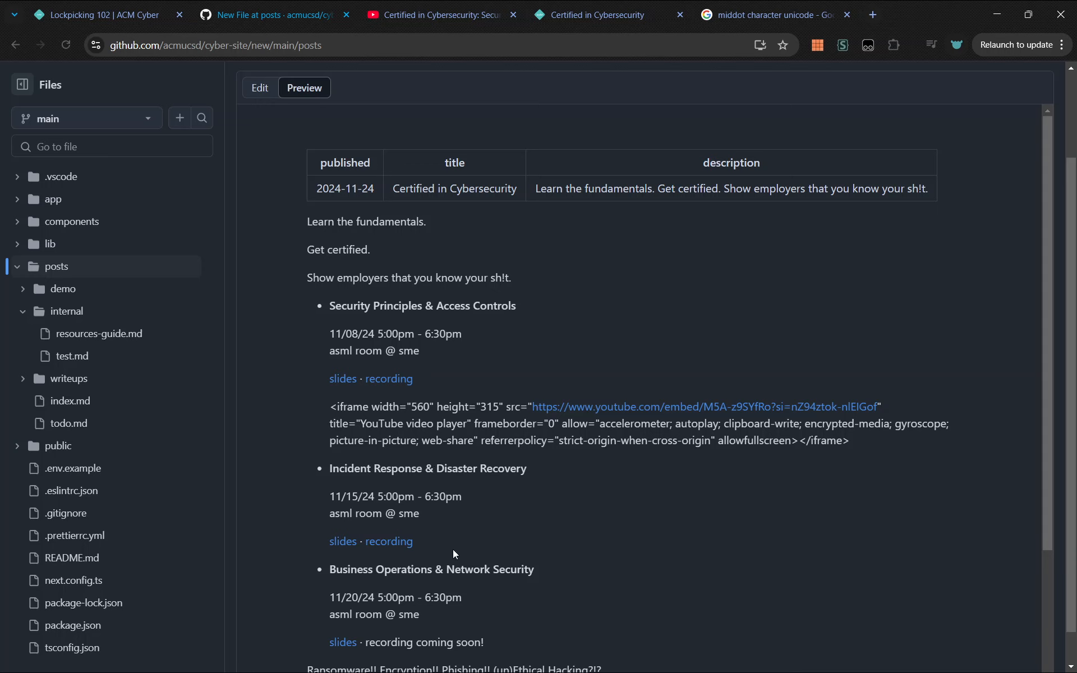
# - Open the Incident Response & Disaster Recovery recording, close the first video's page, pause playback and copy the new video's embed code
pyautogui.click(399, 550)
pyautogui.click(413, 7)
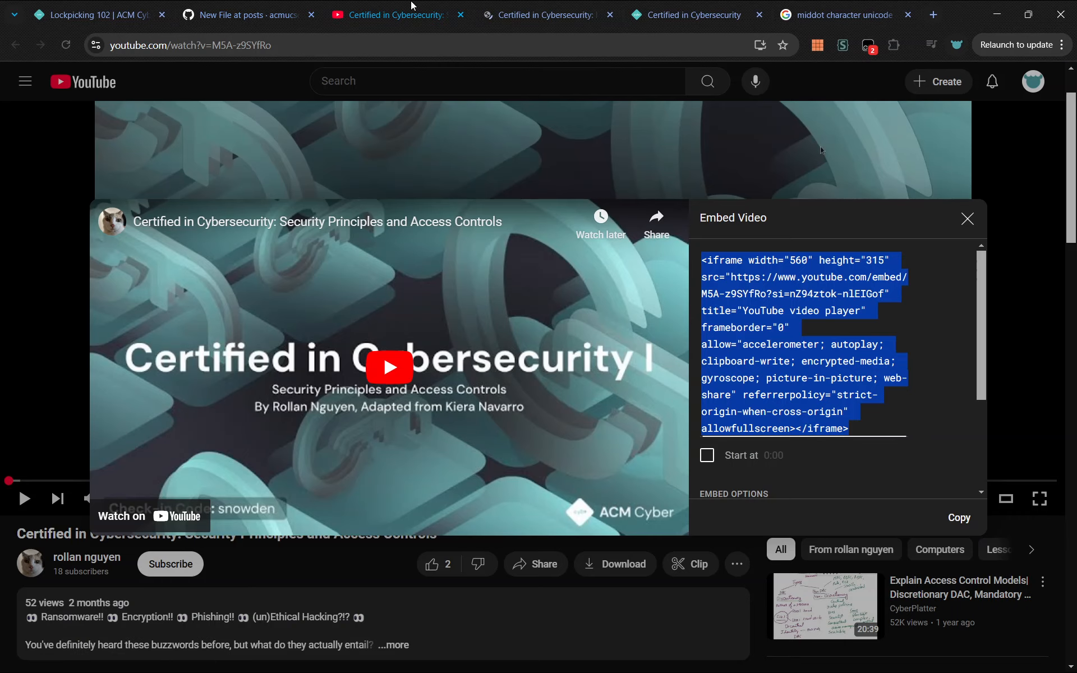
pyautogui.click(461, 14)
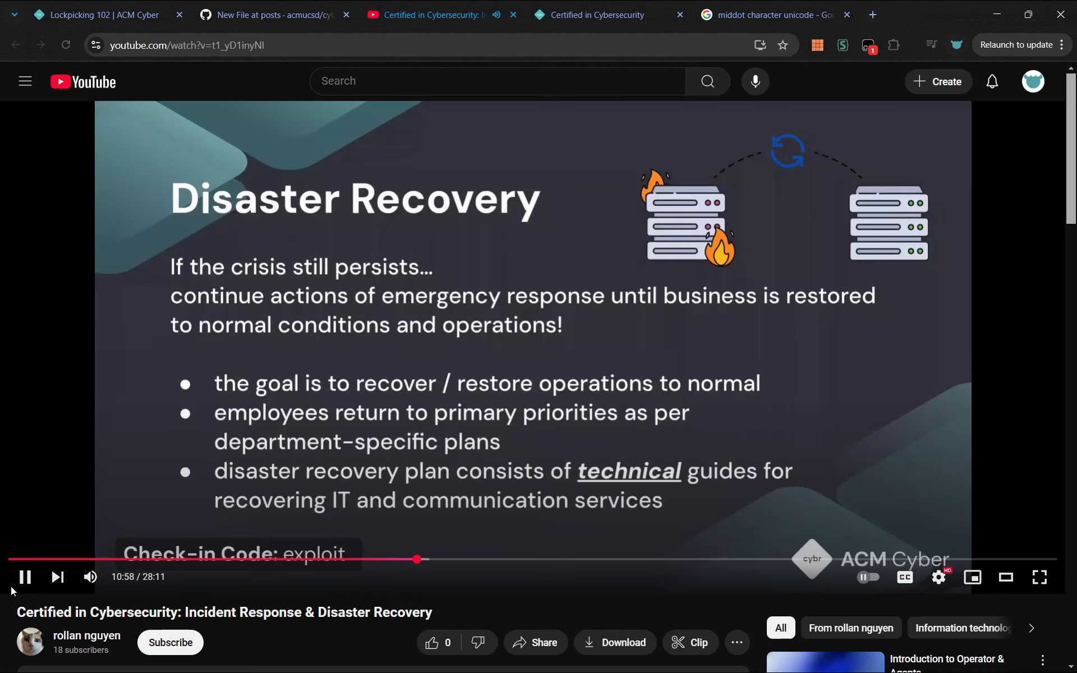
pyautogui.click(26, 587)
pyautogui.scroll(-3, 26, 590)
pyautogui.click(520, 468)
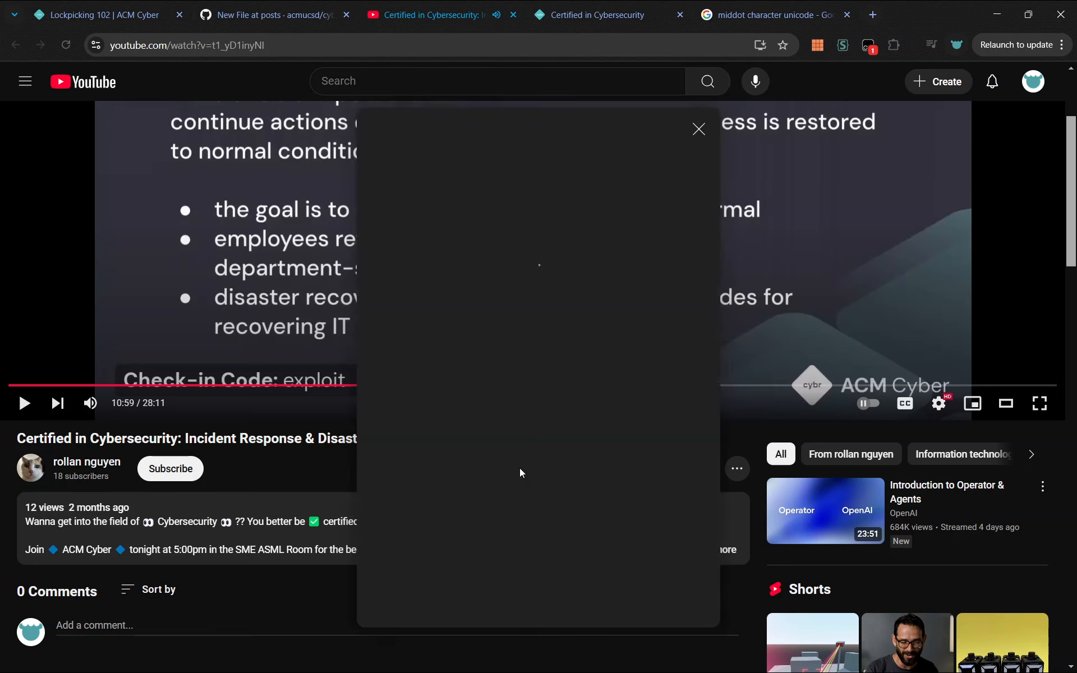
pyautogui.click(397, 362)
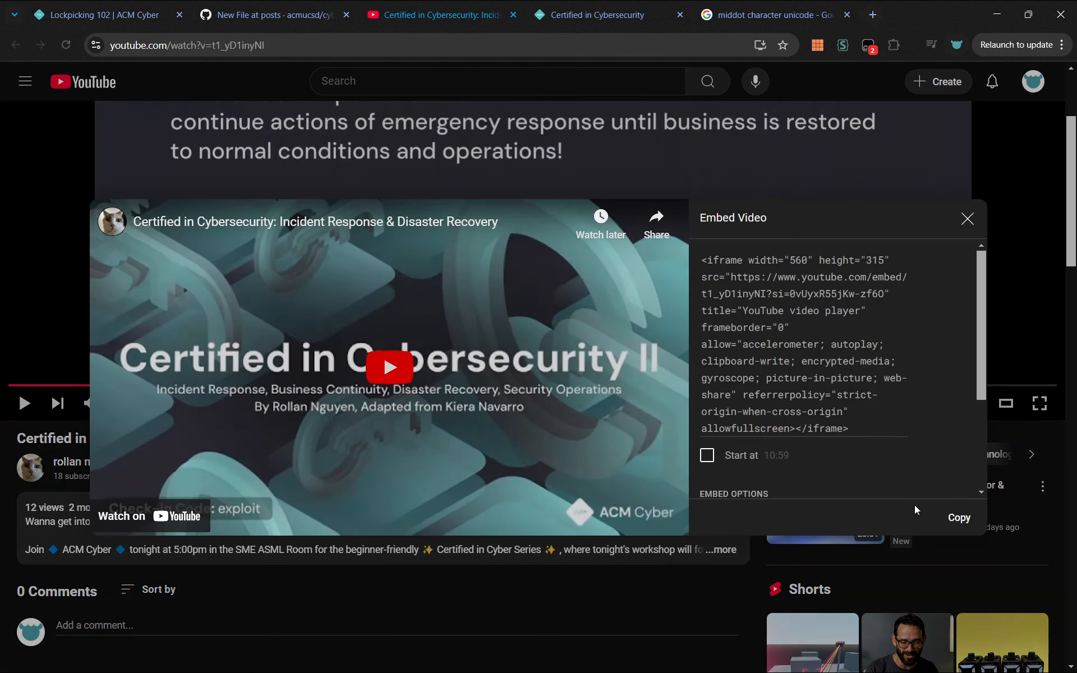
pyautogui.click(959, 517)
# - Paste the copied iframe embed code below the Incident Response & Disaster Recovery links in certified.md on GitHub, separated by an empty line
pyautogui.hotkey('ctrl', 'shift', 'Tab')
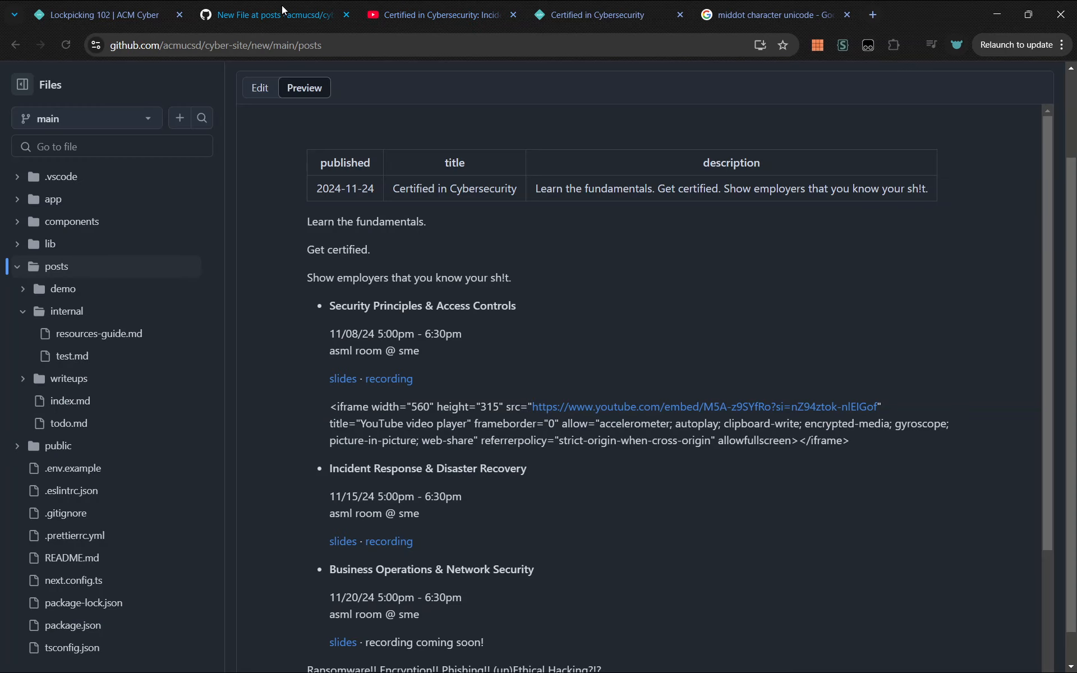
pyautogui.click(263, 89)
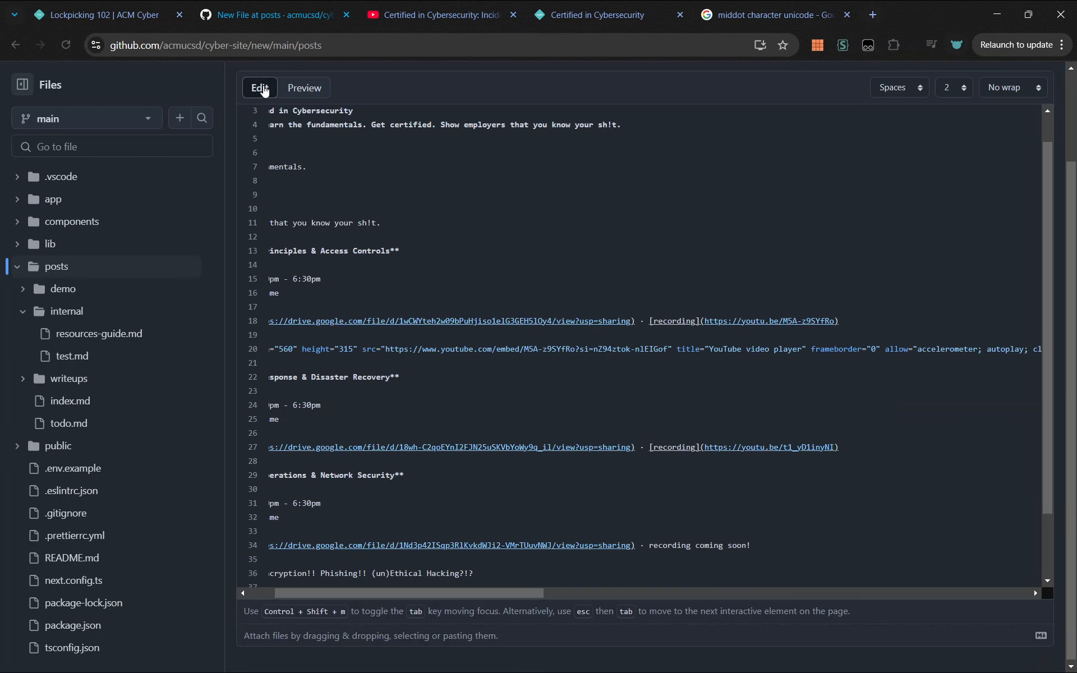
pyautogui.hscroll(-3, 463, 377)
pyautogui.click(929, 448)
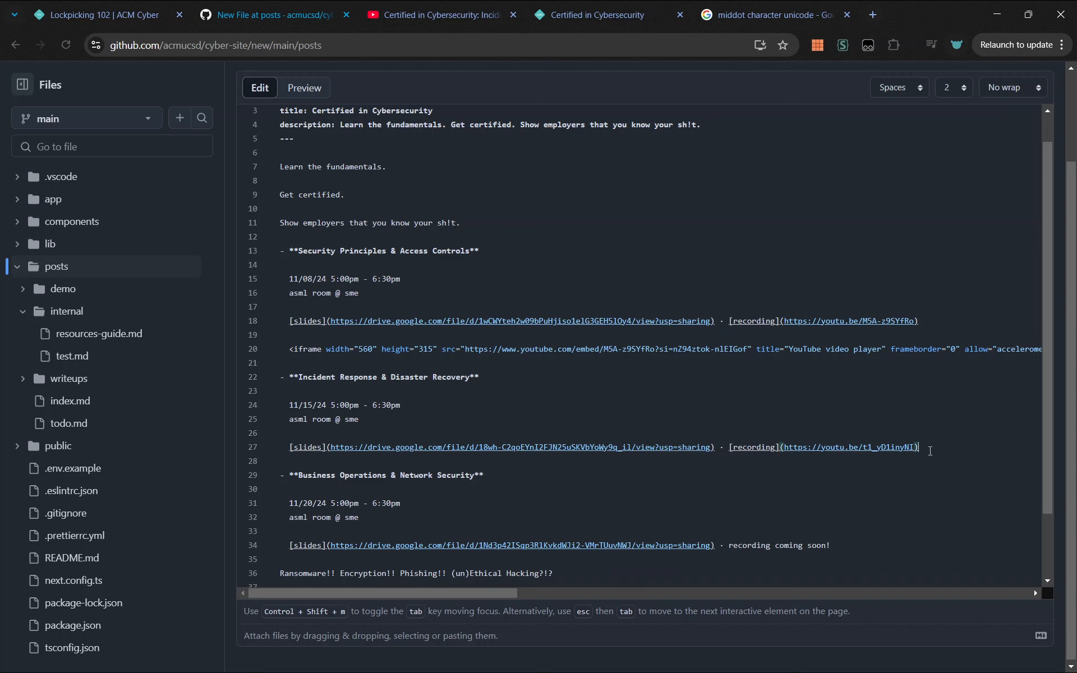
pyautogui.press('Return')
pyautogui.press('Return')
pyautogui.hotkey('ctrl', 'v')
pyautogui.hscroll(-10, 930, 451)
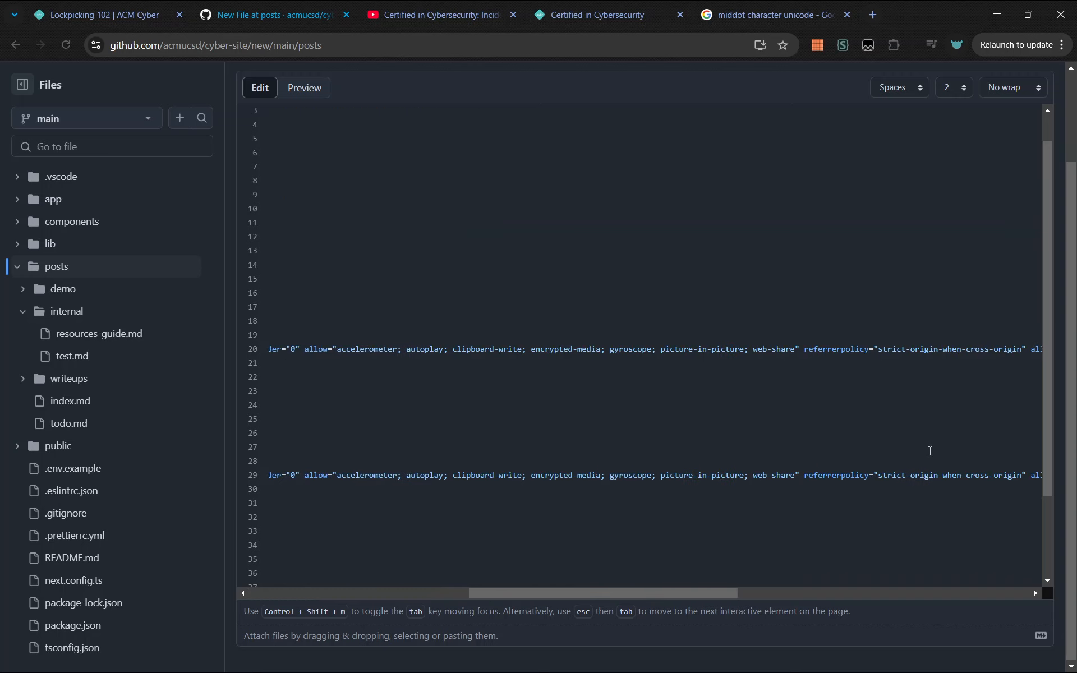
pyautogui.scroll(-2, 930, 451)
pyautogui.hscroll(-5, 930, 451)
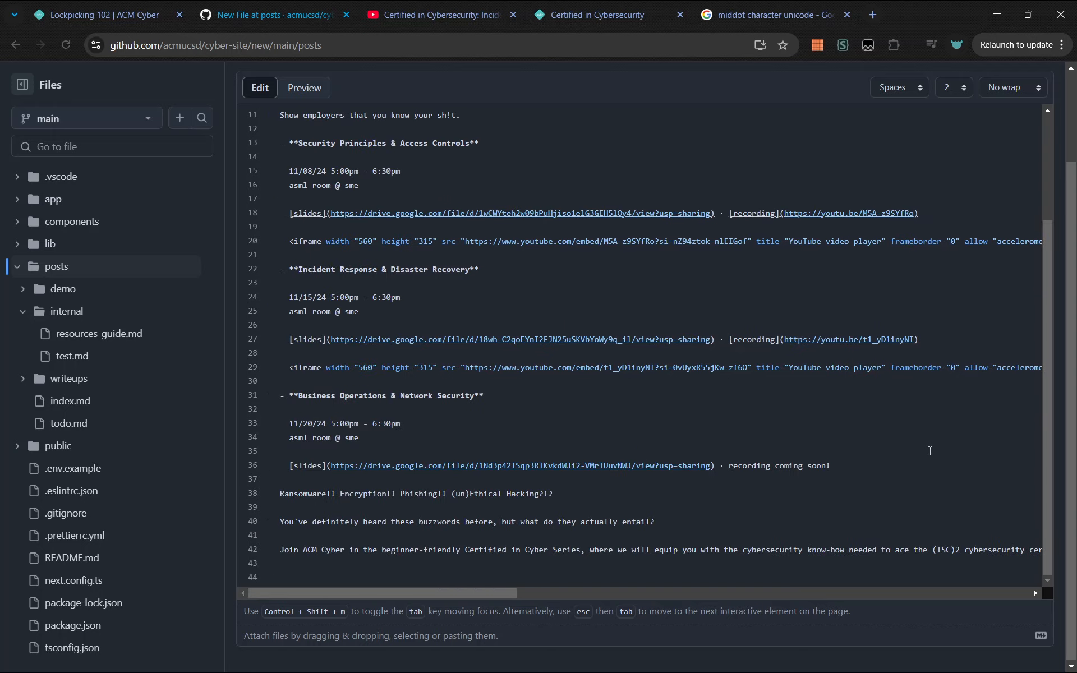
# - Commit certified.md directly to the main branch with the message "Create certified.md" and check the commit's deployment status on the repository page
pyautogui.scroll(6, 930, 450)
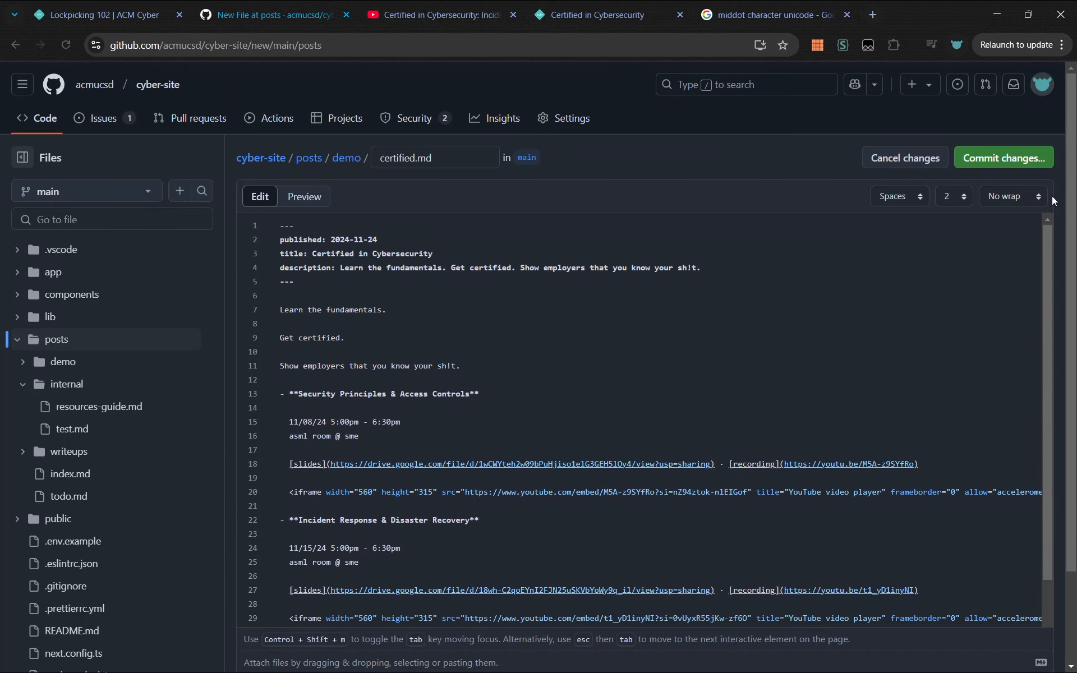
pyautogui.click(1004, 158)
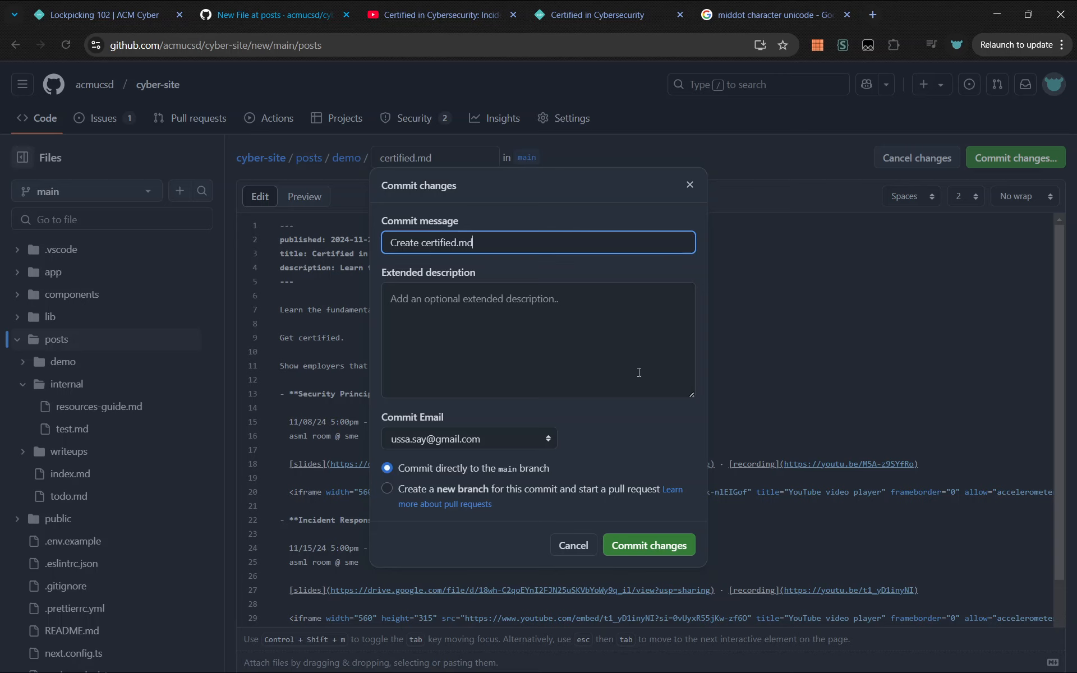
pyautogui.click(642, 545)
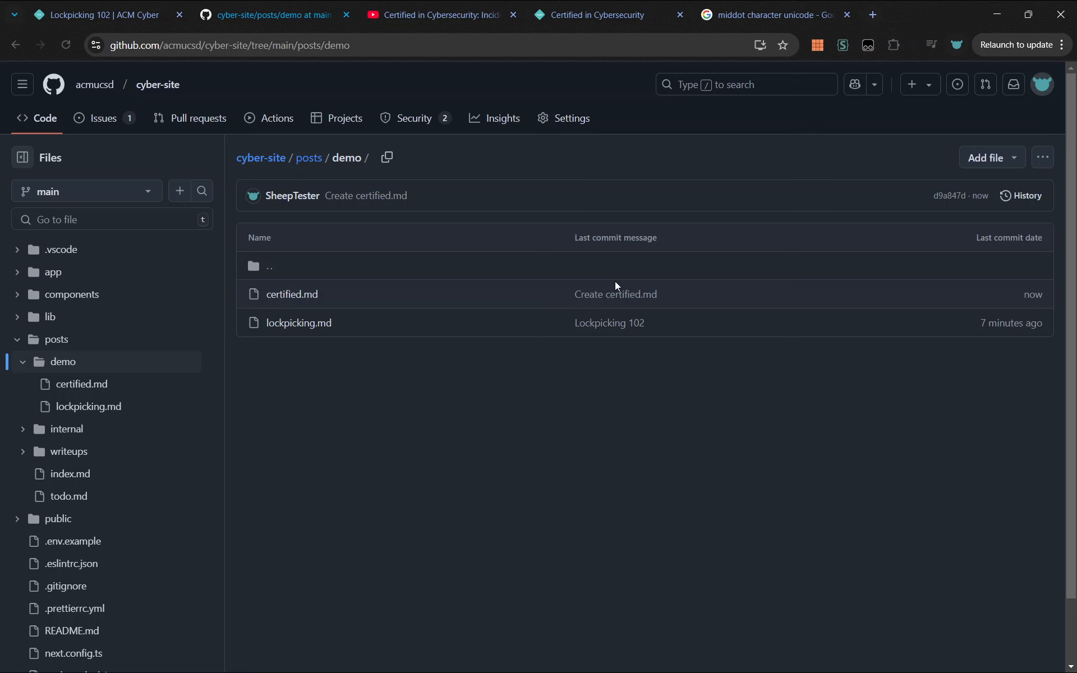
pyautogui.hotkey('alt', 'Tab')
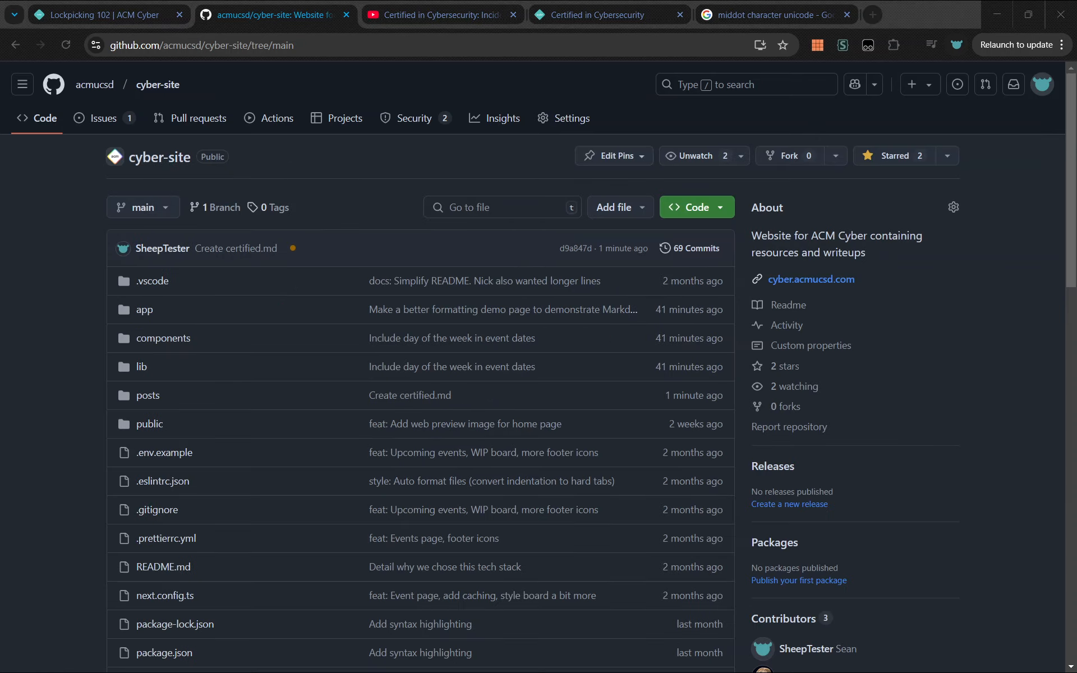
pyautogui.click(62, 50)
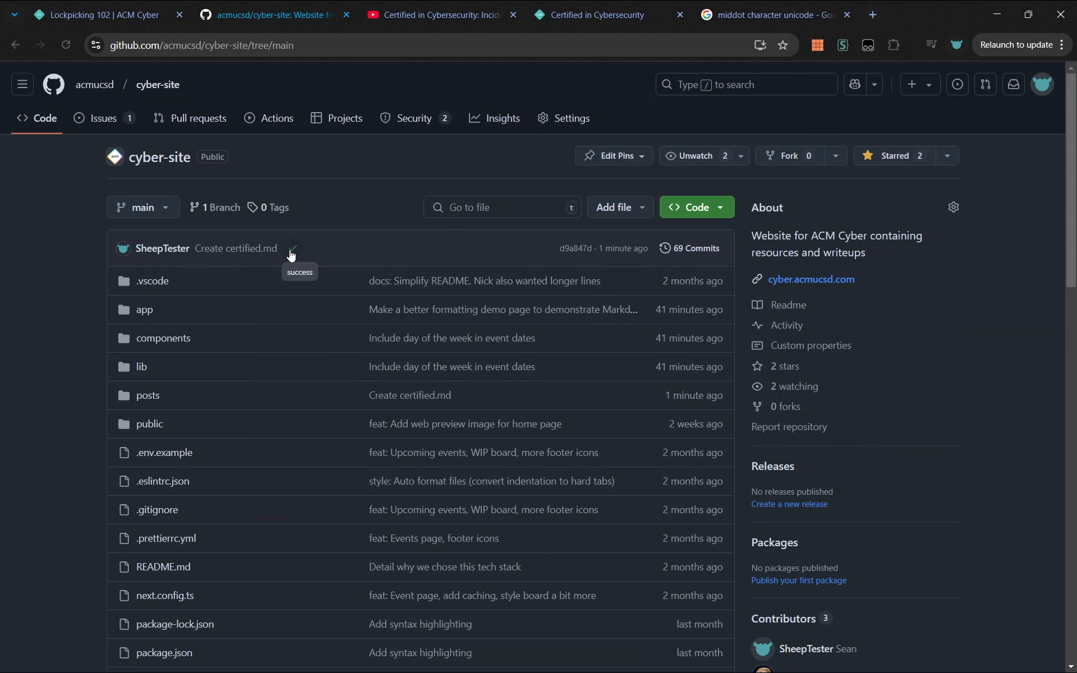
# - Reload the ACM Cyber site's Resources page and open the Certified in Cybersecurity post from the recent posts
pyautogui.click(107, 15)
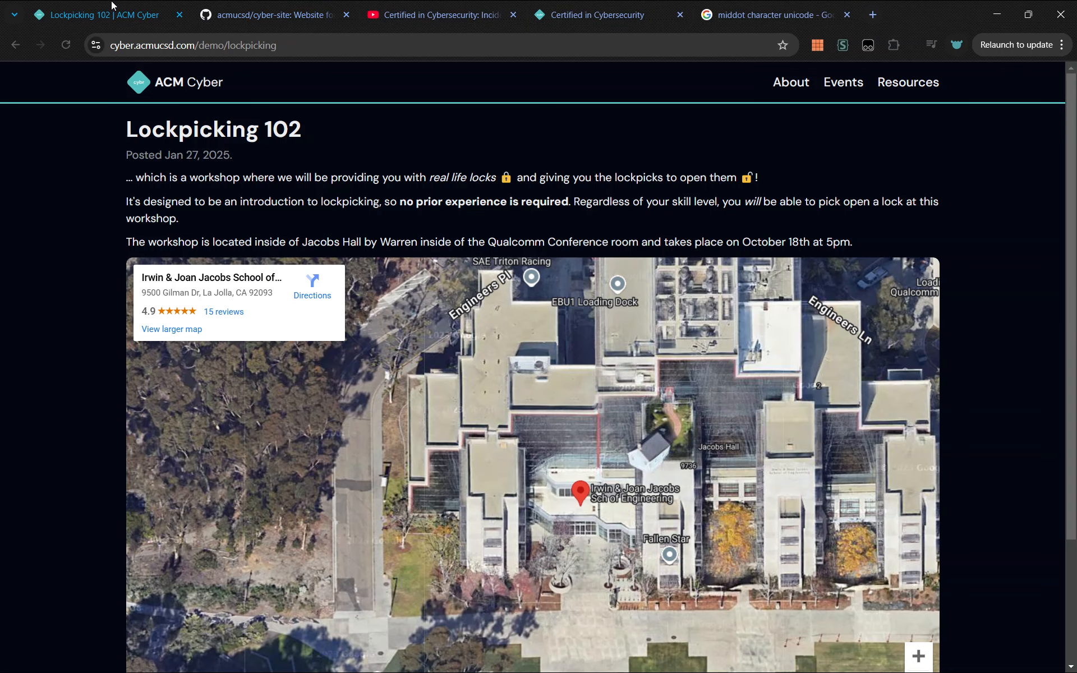
pyautogui.click(889, 91)
pyautogui.click(66, 45)
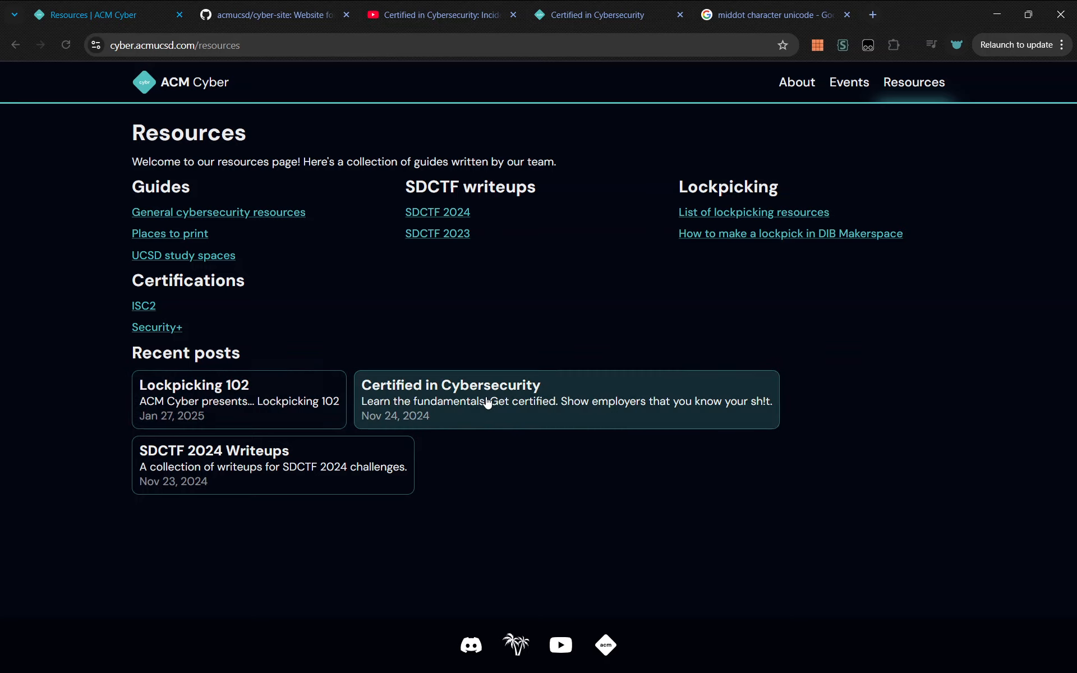
pyautogui.click(565, 403)
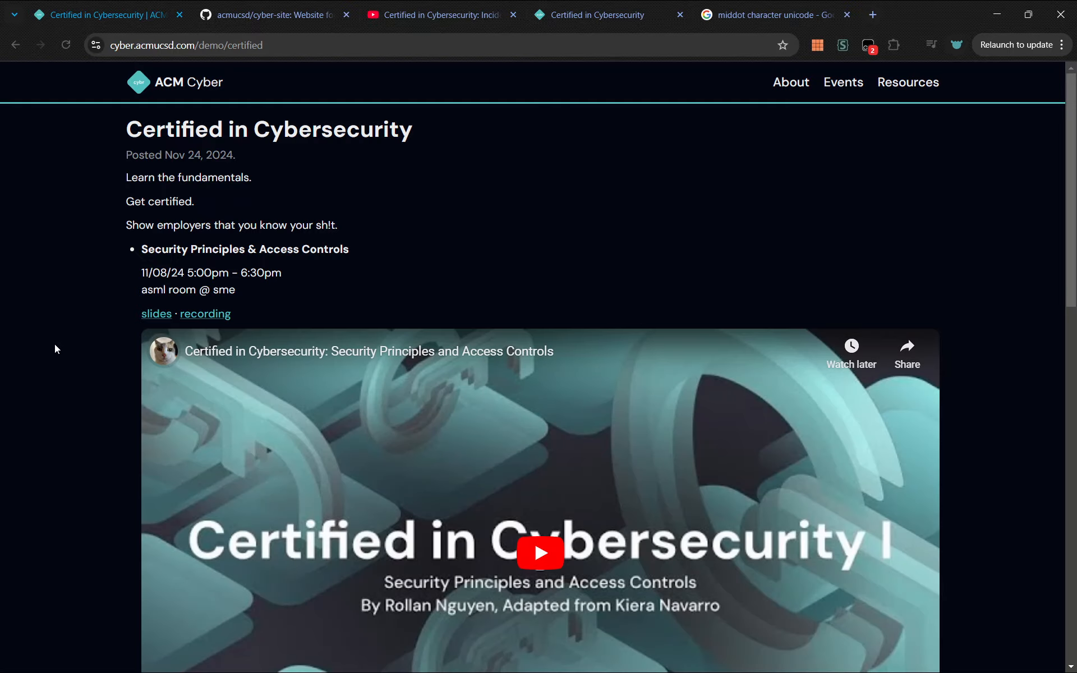
# - Look through the published Certified in Cybersecurity page and briefly play, then pause, the embedded Security Principles and Access Controls video
pyautogui.scroll(-10, 55, 349)
pyautogui.scroll(-4, 55, 348)
pyautogui.scroll(13, 55, 349)
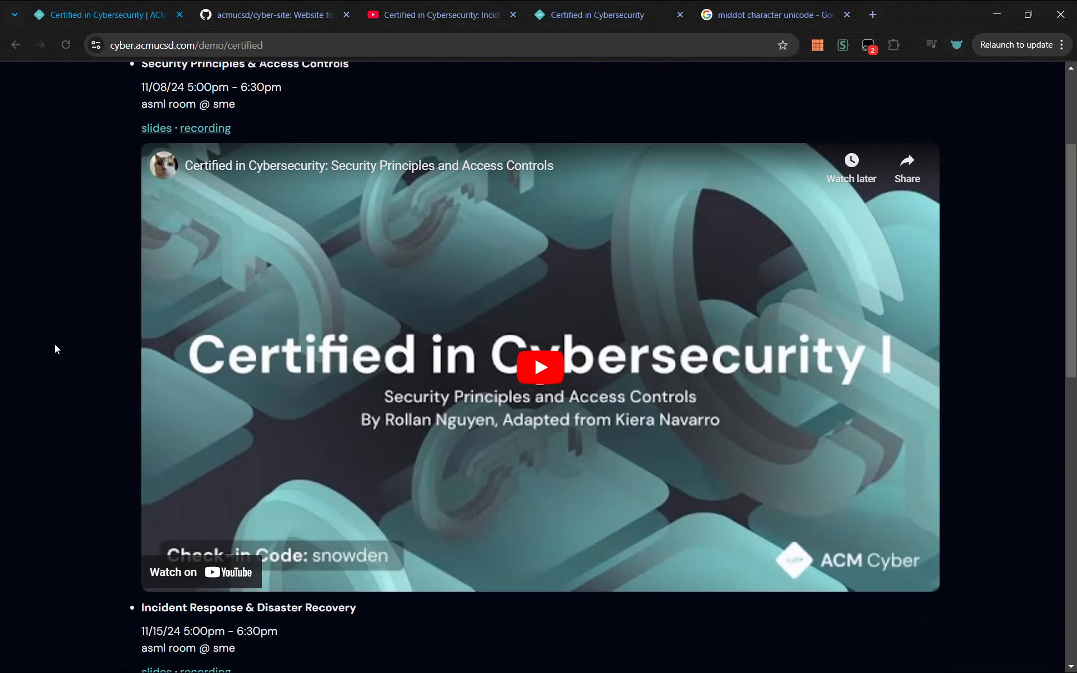
pyautogui.scroll(-1, 55, 344)
pyautogui.click(523, 375)
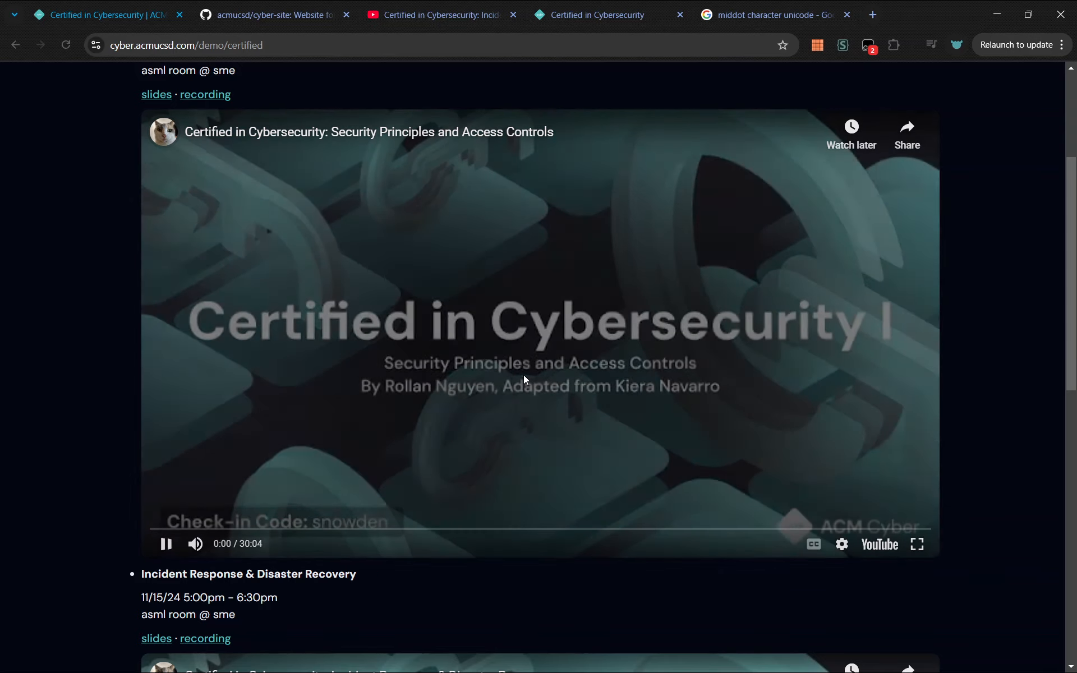
pyautogui.click(524, 364)
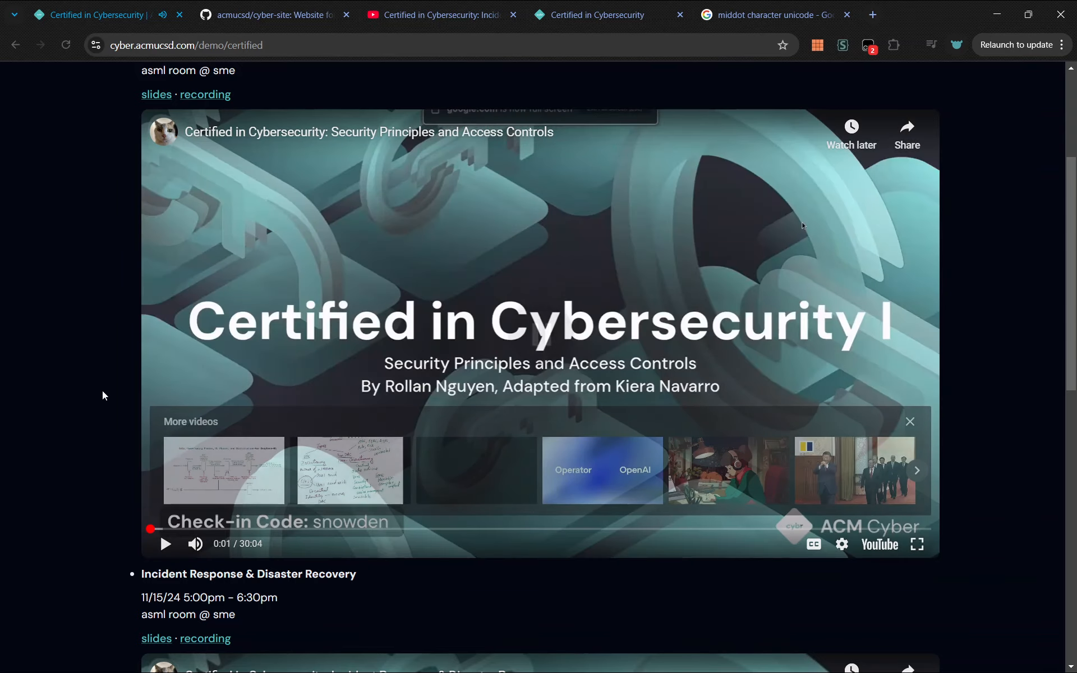
# - Test the Incident Response & Disaster Recovery slides link, close the opened slides and return to the beginning of the published page
pyautogui.scroll(-5, 101, 393)
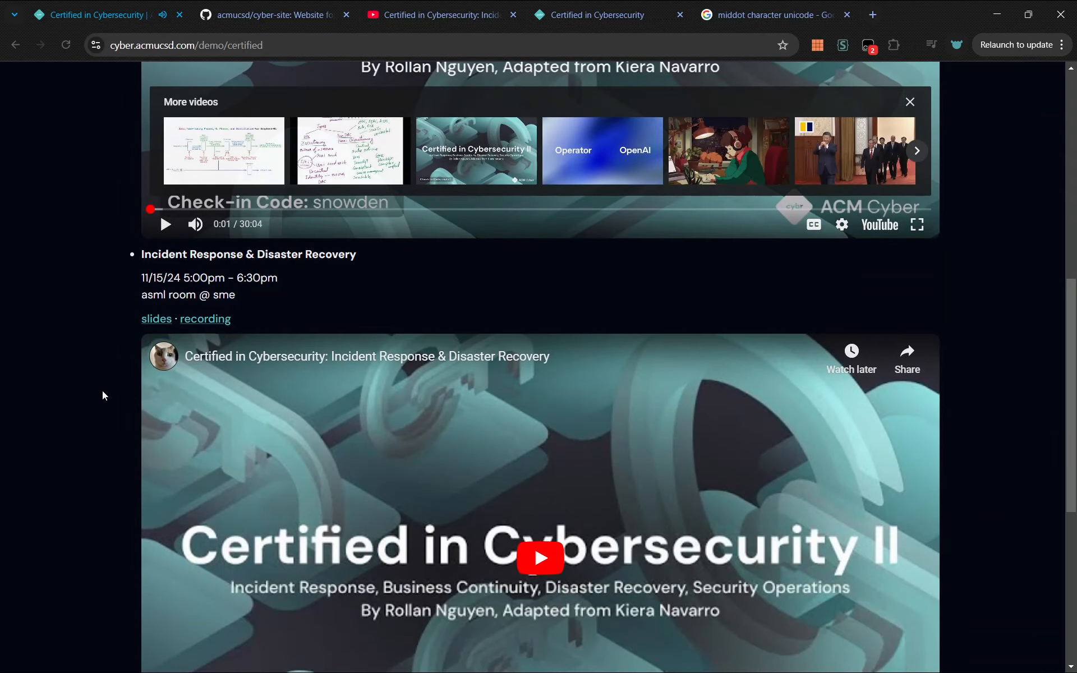
pyautogui.middleClick(157, 319)
pyautogui.click(232, 7)
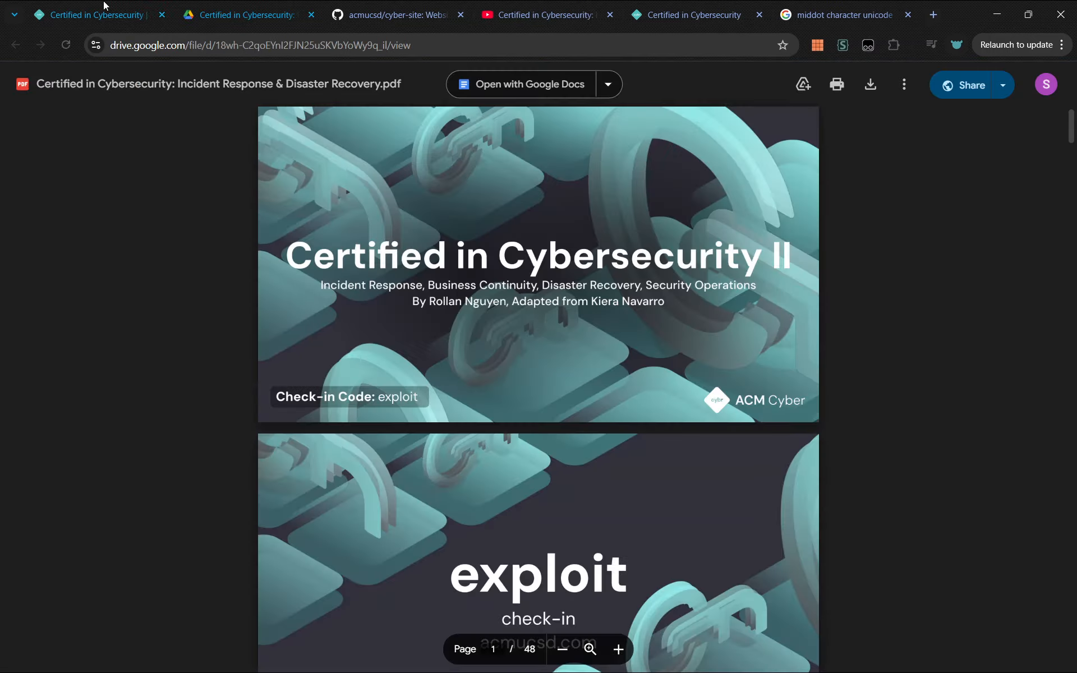
pyautogui.click(104, 6)
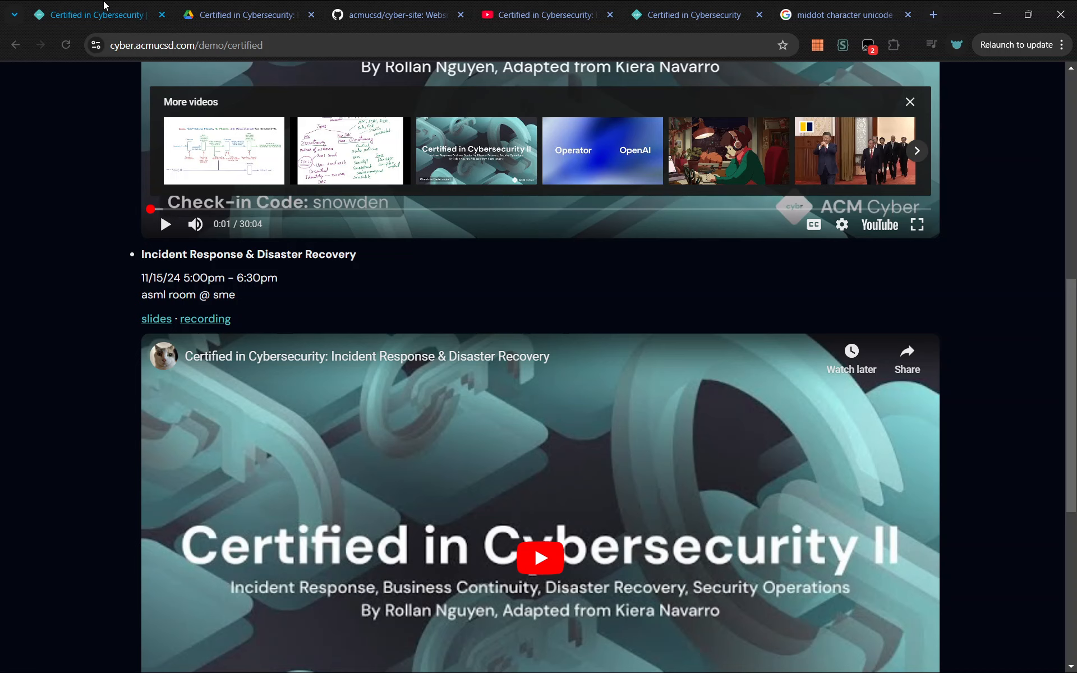
pyautogui.middleClick(230, 7)
pyautogui.scroll(5, 577, 256)
pyautogui.hotkey('alt', 'Tab')
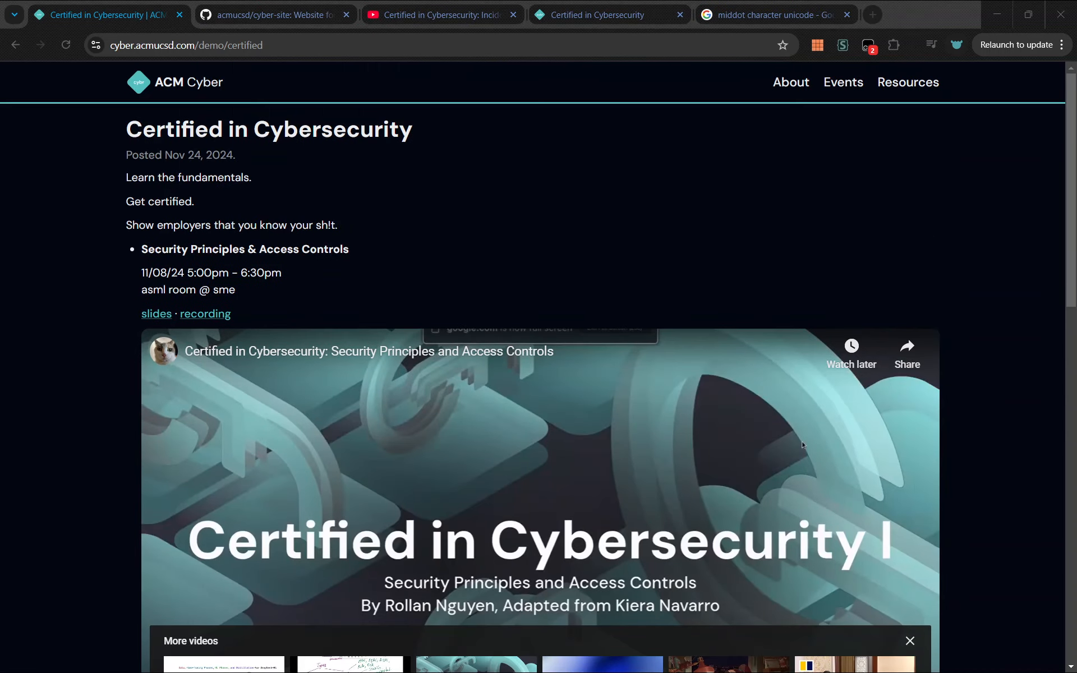